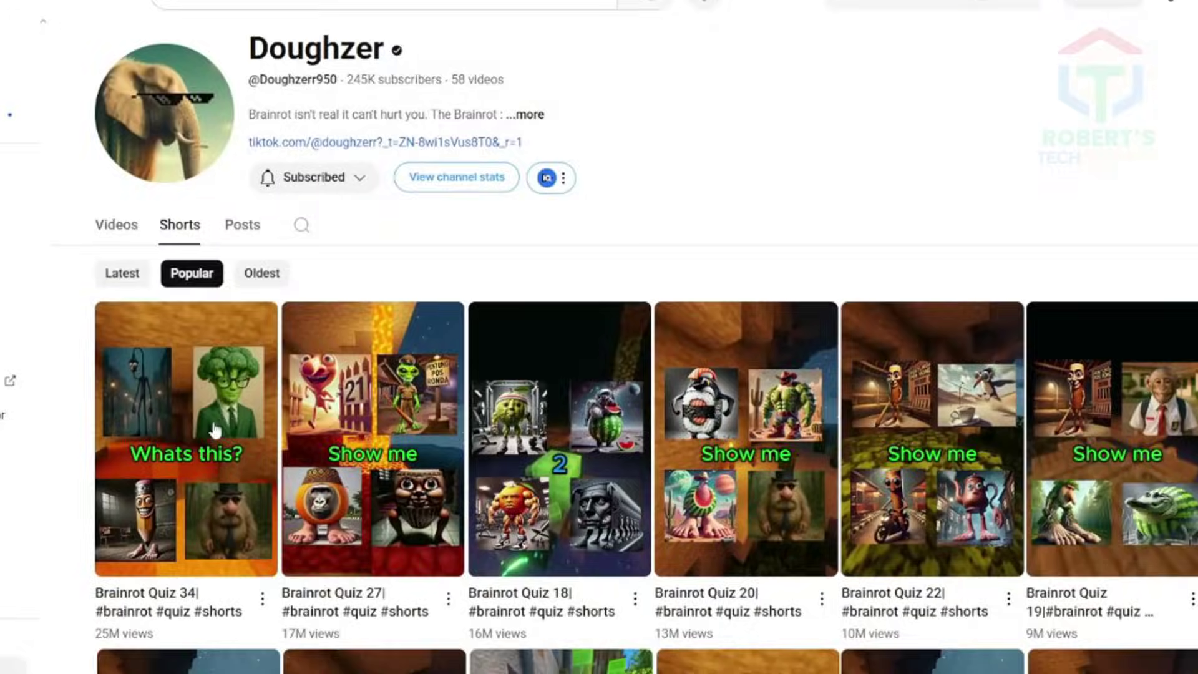
# - Open the most popular short, Brainrot Quiz 34, and check its view count and publication date in the description
pyautogui.click(214, 431)
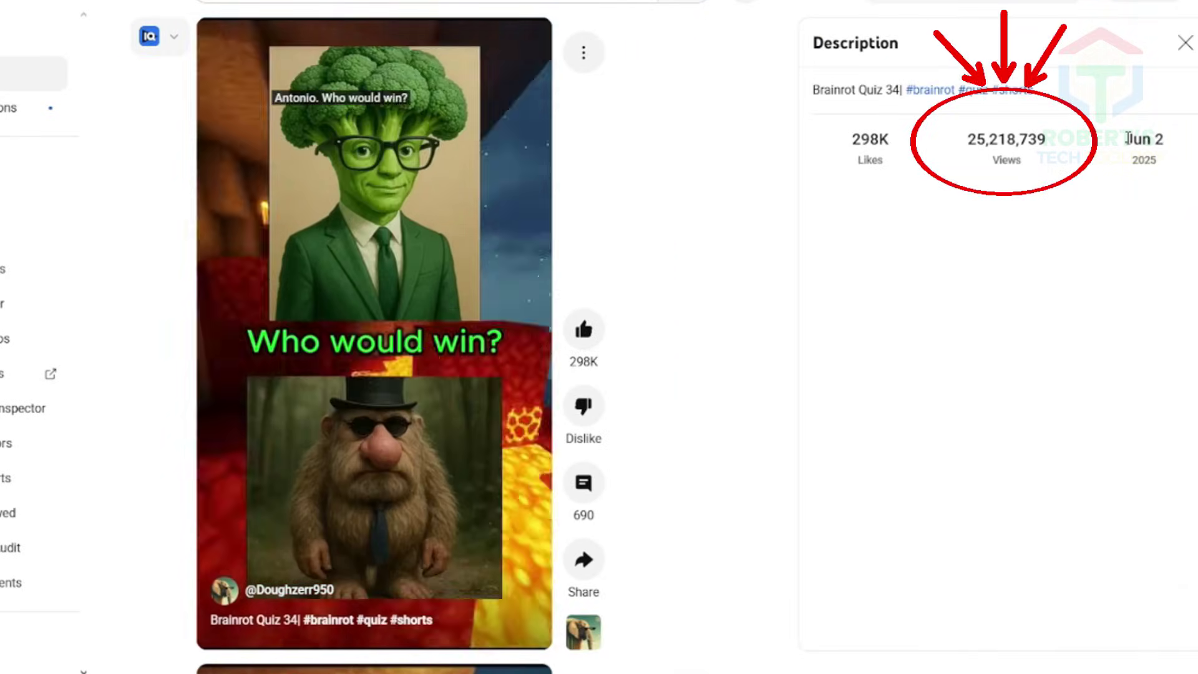
pyautogui.moveTo(1127, 139); pyautogui.dragTo(1165, 141)
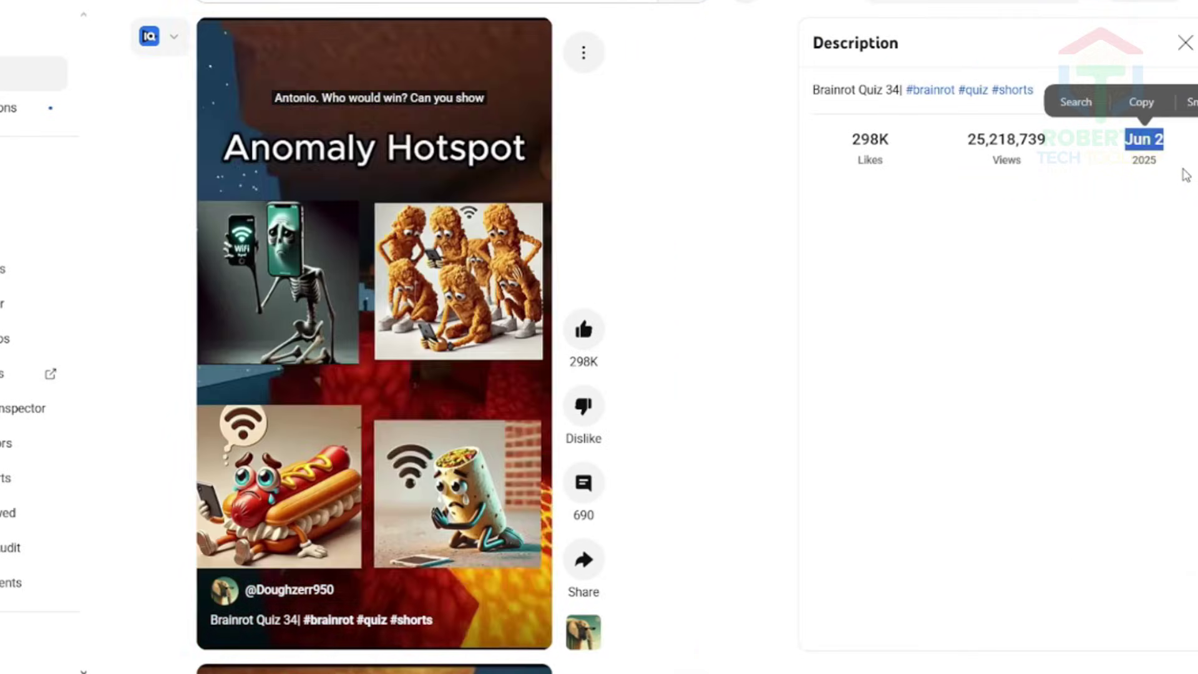
pyautogui.click(1185, 175)
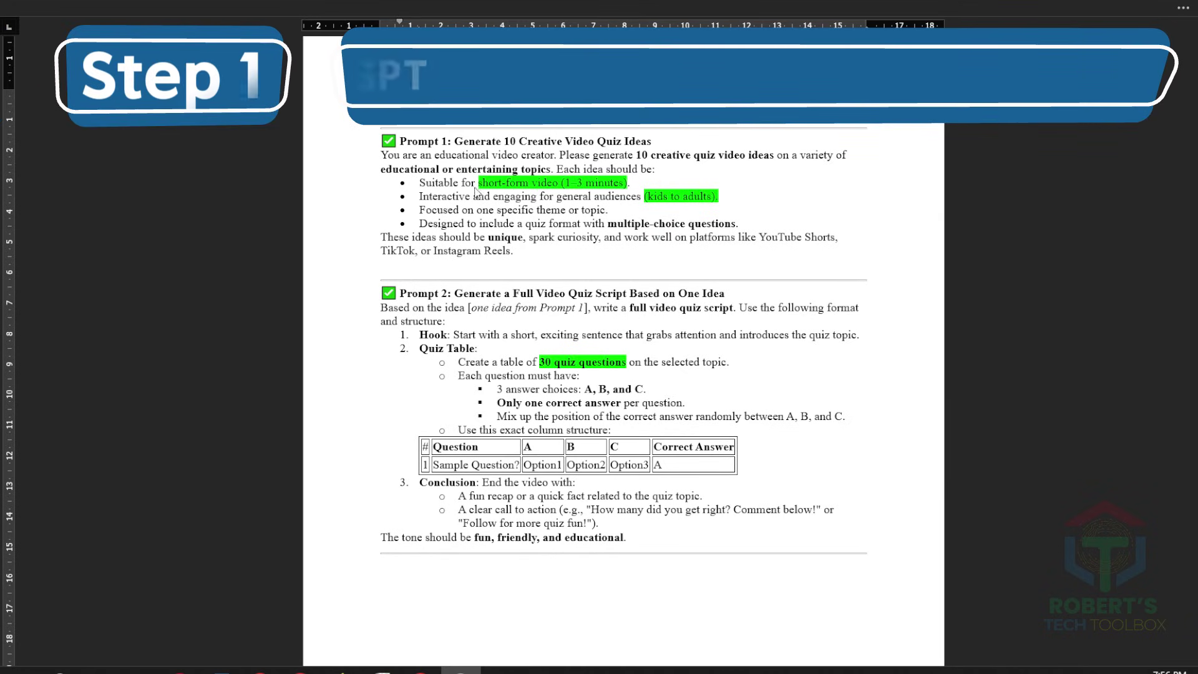
# - Copy the Prompt 1 text from the Quiz Prompt document and submit it to ChatGPT to generate 10 creative quiz video ideas
pyautogui.moveTo(381, 154); pyautogui.dragTo(518, 251)
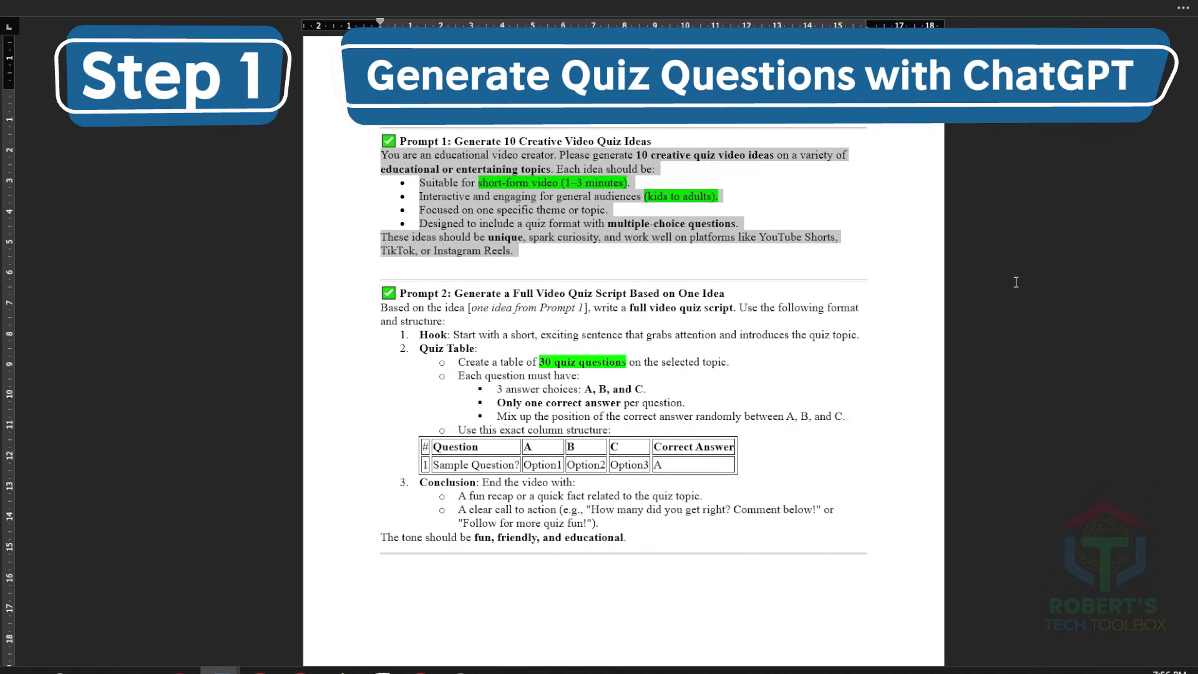
pyautogui.click(566, 209)
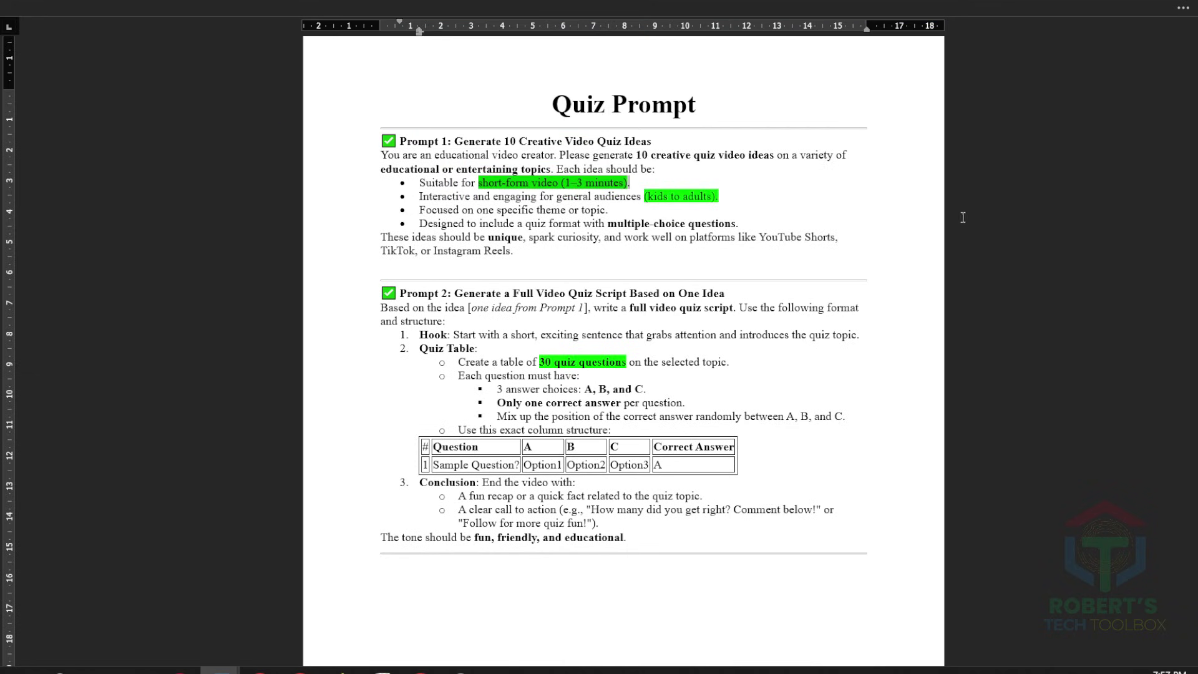
pyautogui.moveTo(718, 198); pyautogui.dragTo(720, 198)
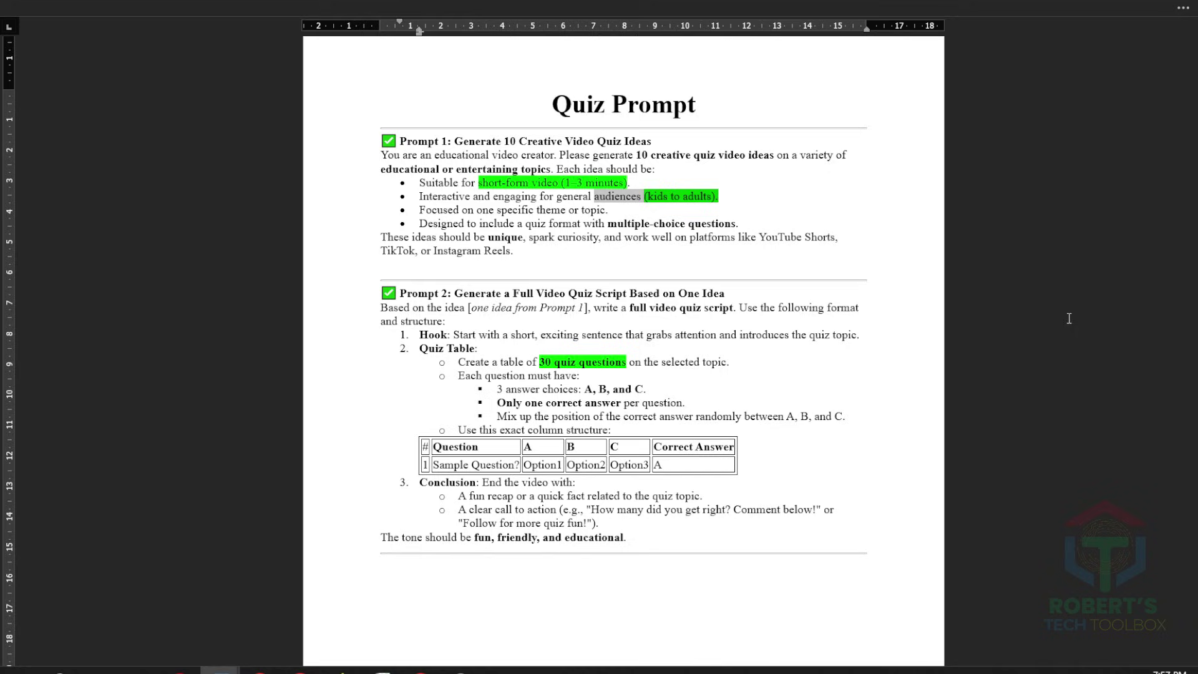
pyautogui.moveTo(514, 252); pyautogui.dragTo(356, 160)
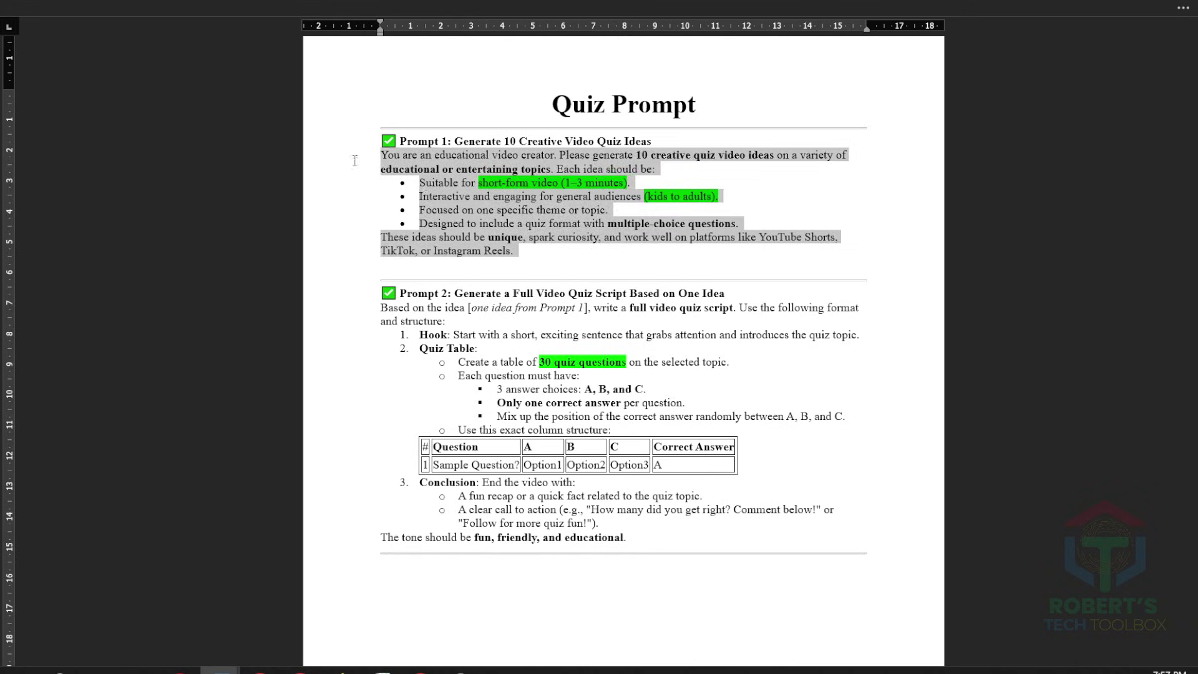
pyautogui.rightClick(499, 205)
pyautogui.click(562, 261)
pyautogui.click(420, 670)
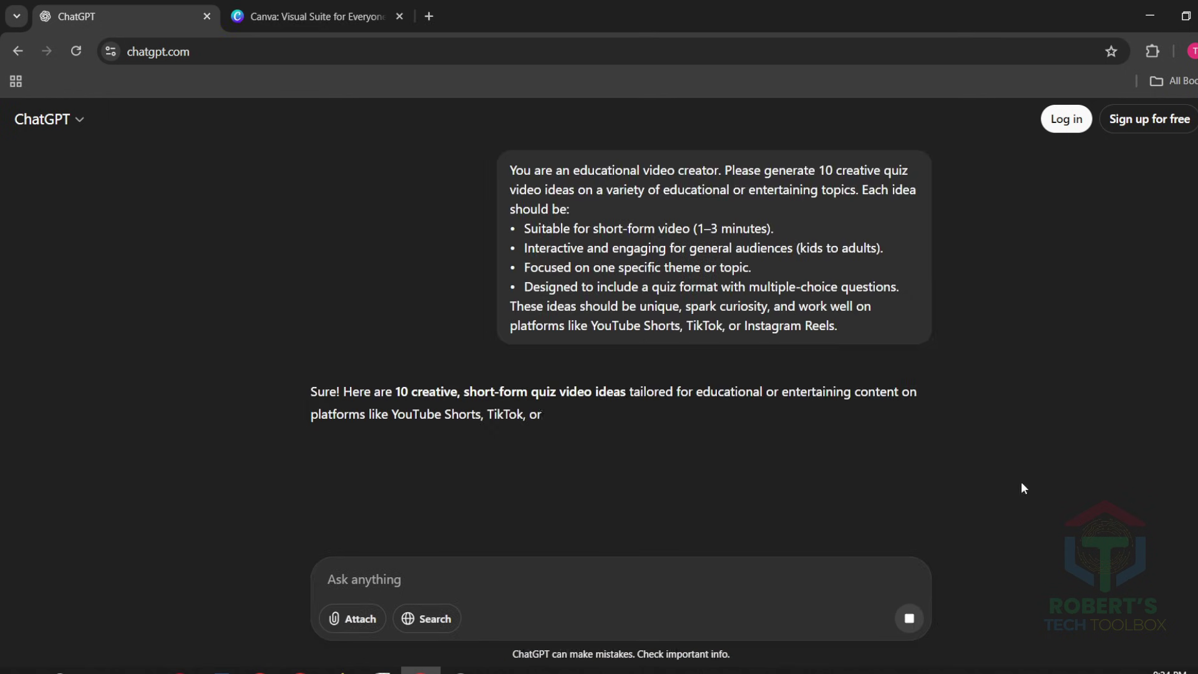
pyautogui.scroll(-15, 1045, 425)
pyautogui.scroll(-18, 1045, 425)
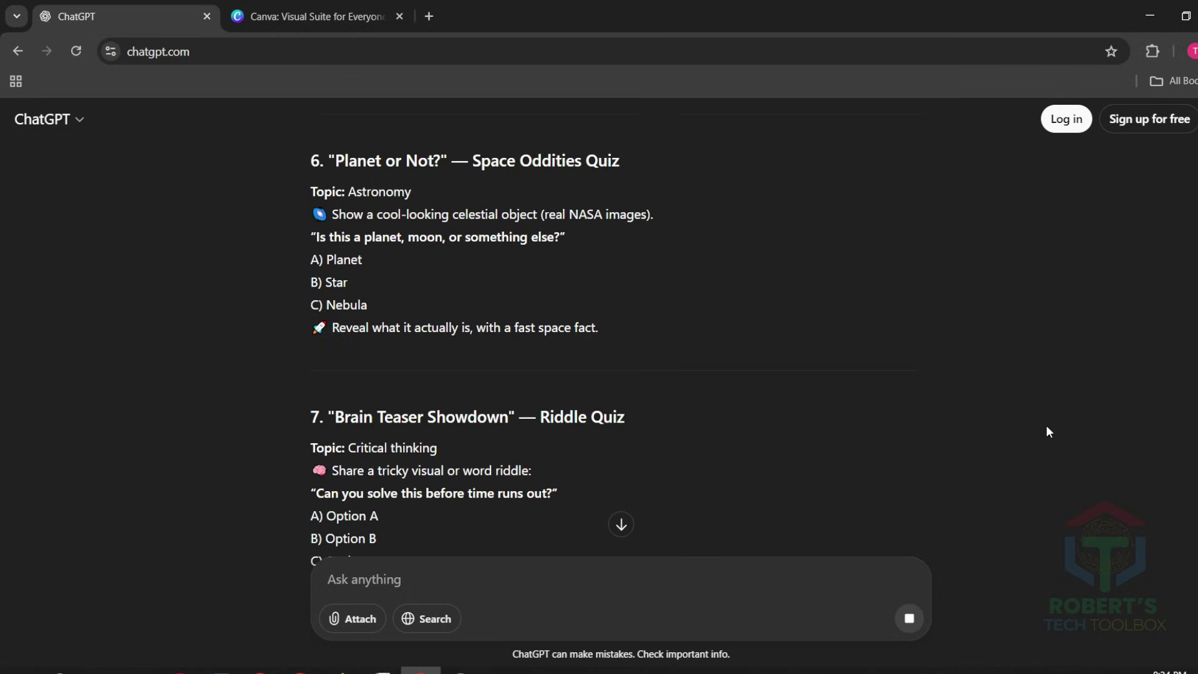
pyautogui.scroll(-2, 1054, 430)
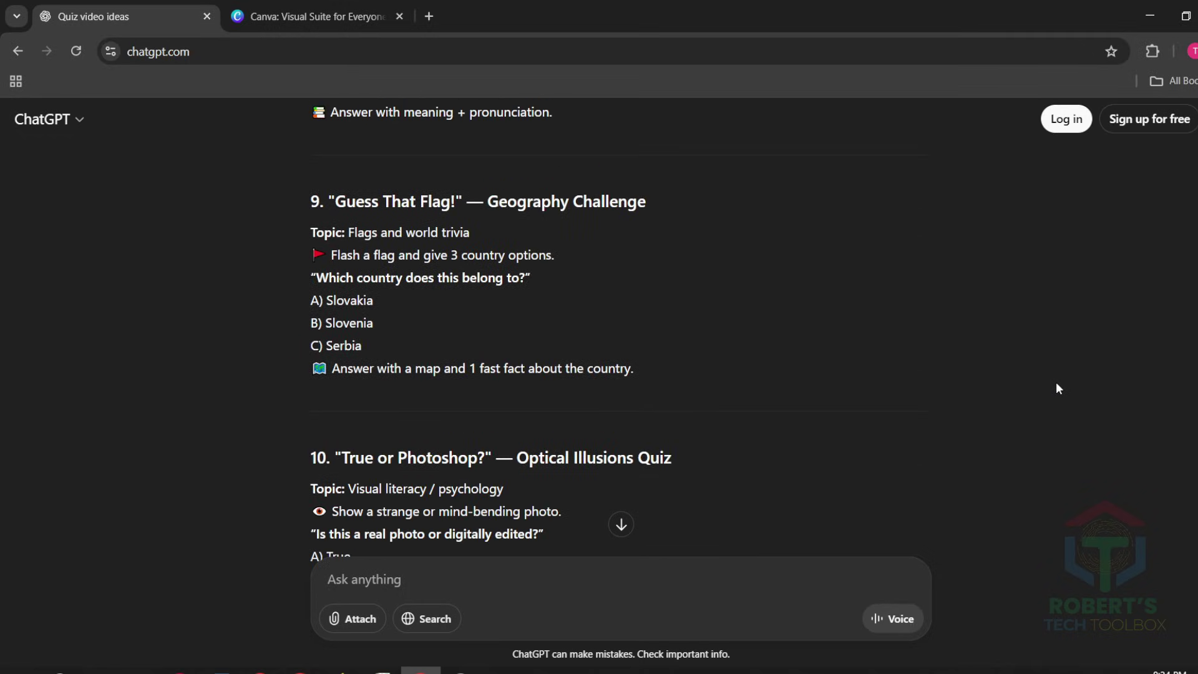
pyautogui.scroll(-2, 1047, 385)
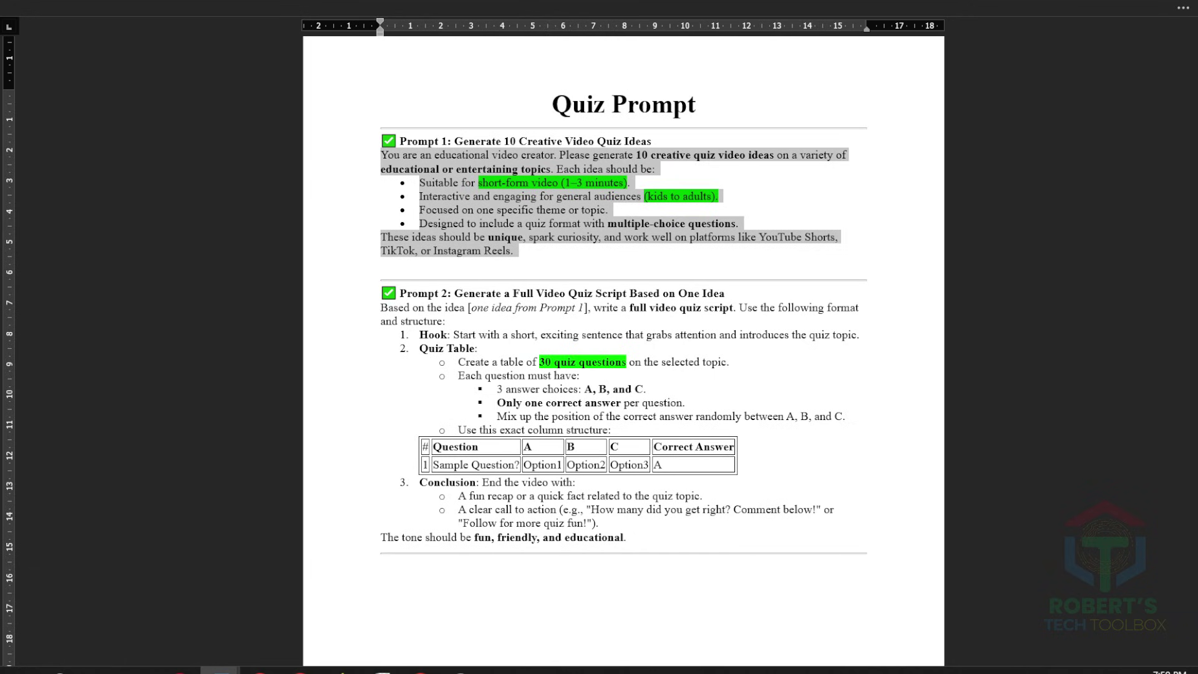
# - Copy the full Prompt 2 text from the Quiz Prompt document and paste it into the ChatGPT message box
pyautogui.click(585, 321)
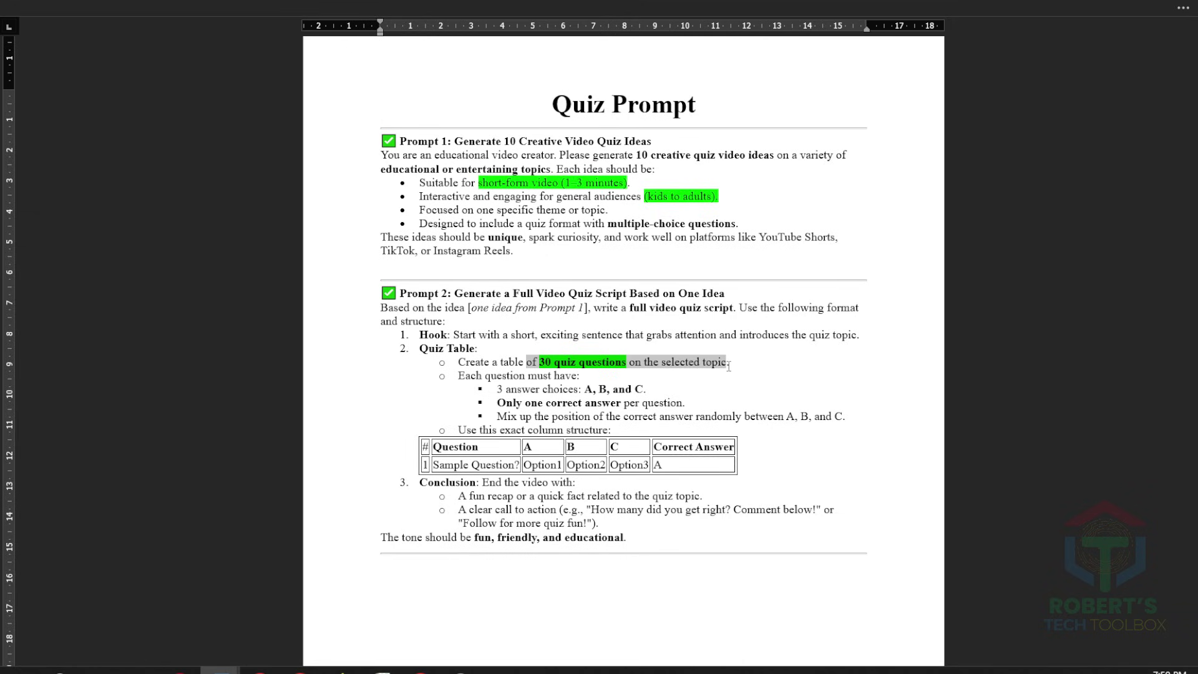
pyautogui.moveTo(728, 367); pyautogui.dragTo(728, 367)
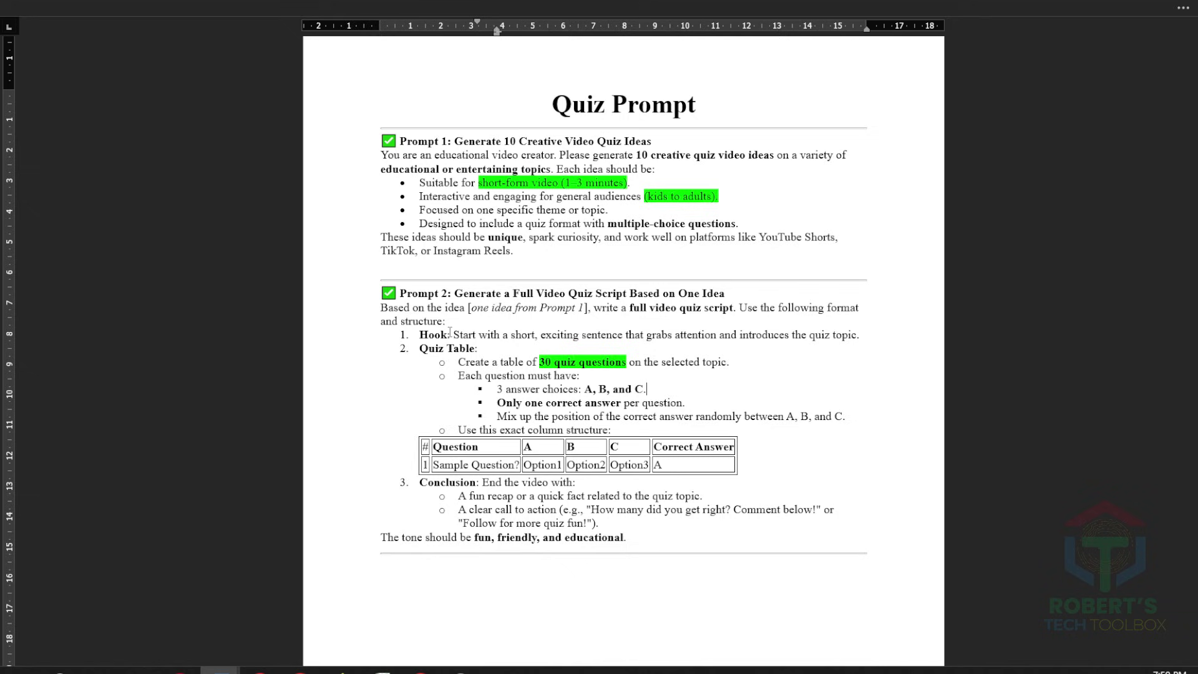
pyautogui.moveTo(373, 307); pyautogui.dragTo(661, 535)
pyautogui.rightClick(548, 422)
pyautogui.click(590, 473)
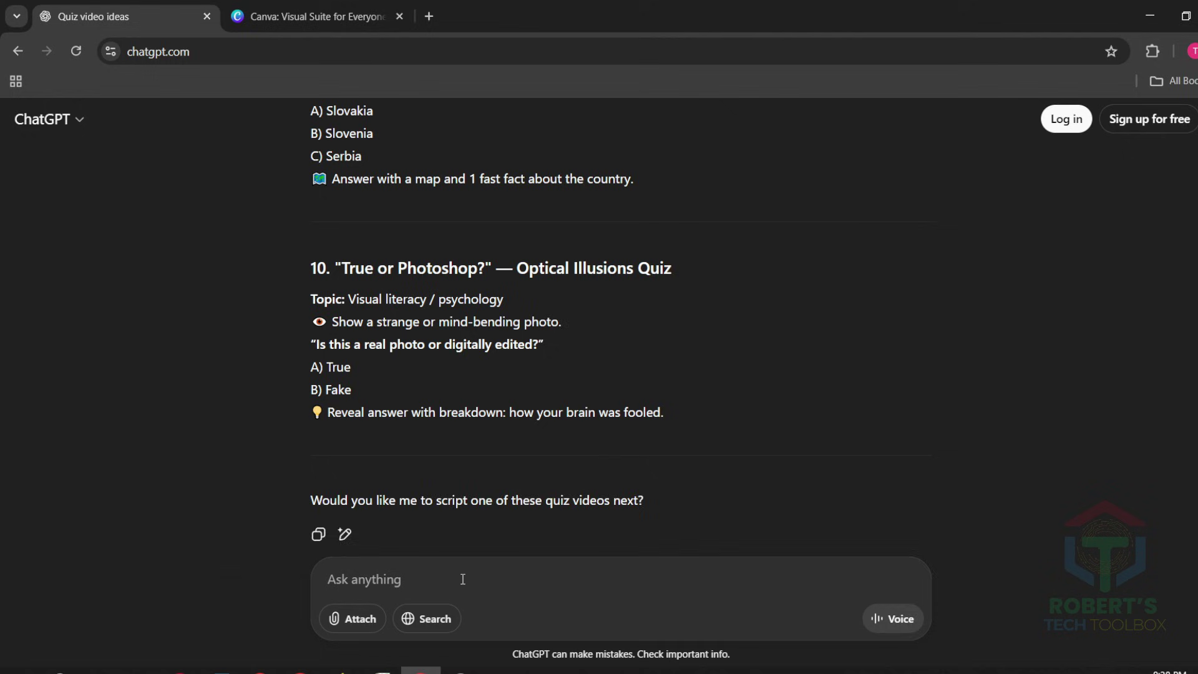
pyautogui.hotkey('ctrl', 'v')
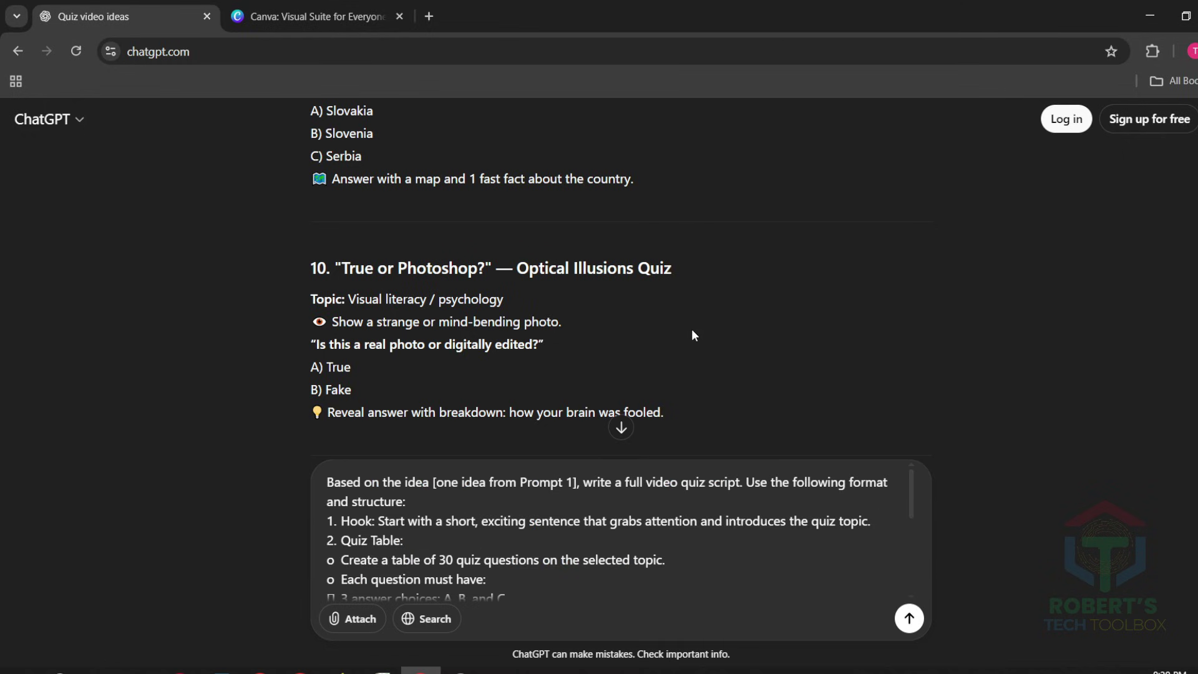
# - Replace the "one idea from Prompt 1" placeholder with the copied "Guess That Flag!" — Geography Challenge idea and send the prompt
pyautogui.scroll(4, 323, 271)
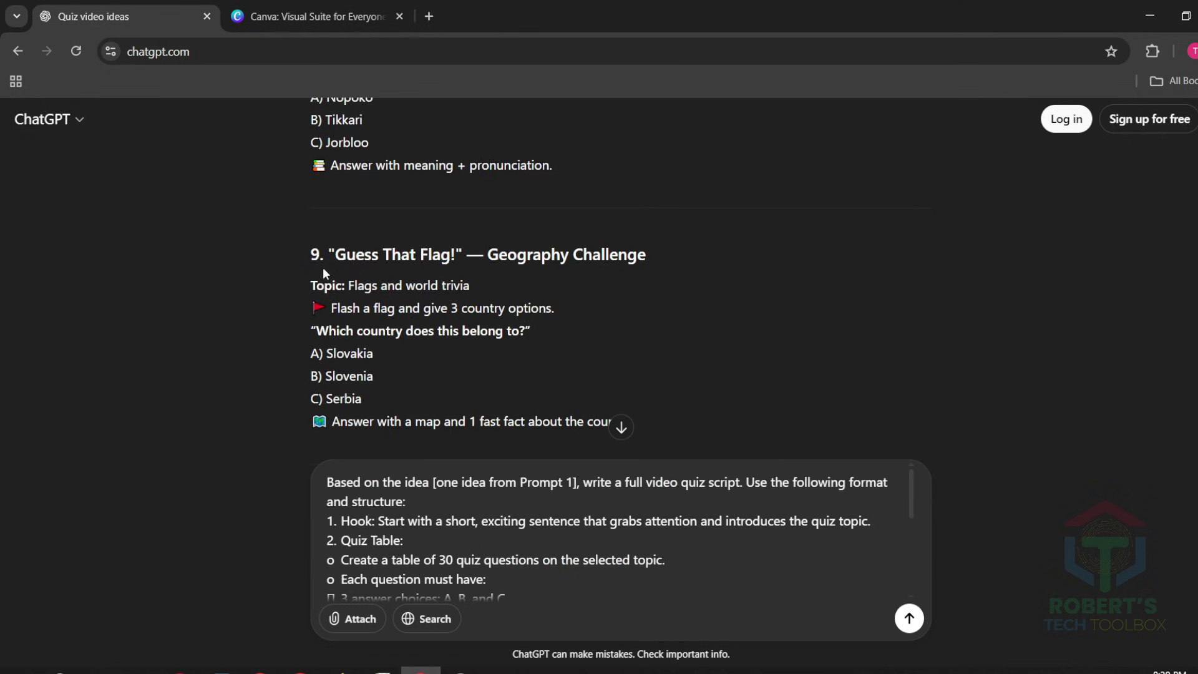
pyautogui.scroll(-1, 648, 379)
pyautogui.moveTo(378, 270); pyautogui.dragTo(643, 351)
pyautogui.rightClick(568, 347)
pyautogui.click(592, 361)
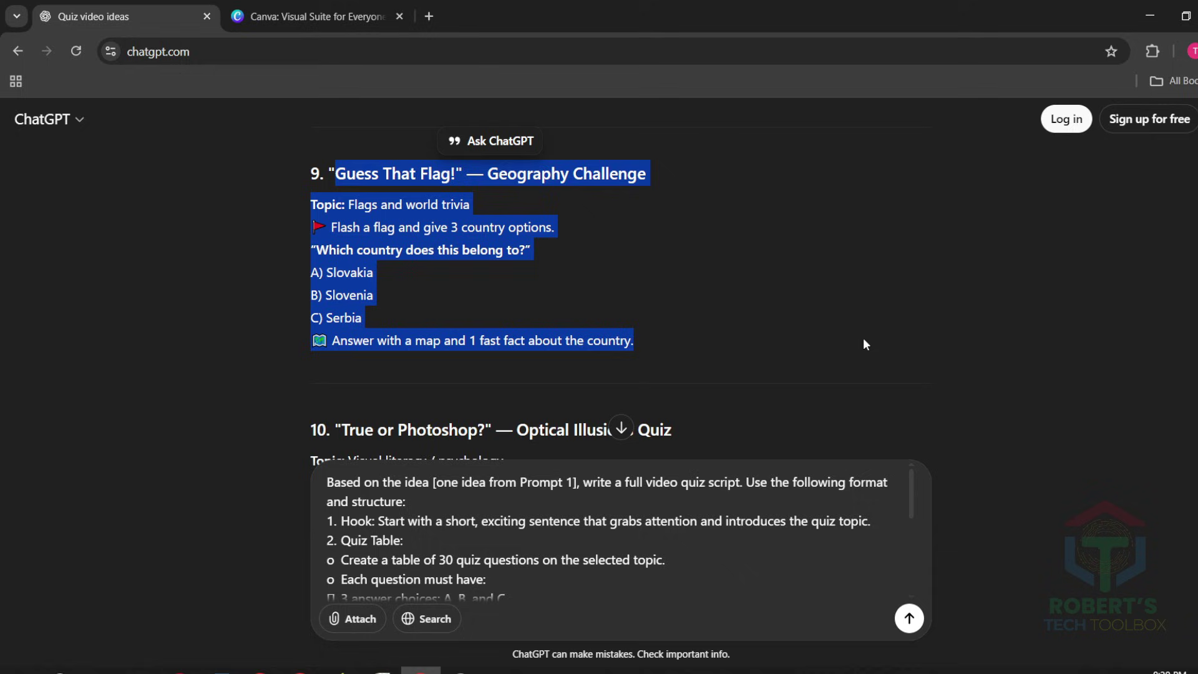
pyautogui.moveTo(437, 482); pyautogui.dragTo(573, 481)
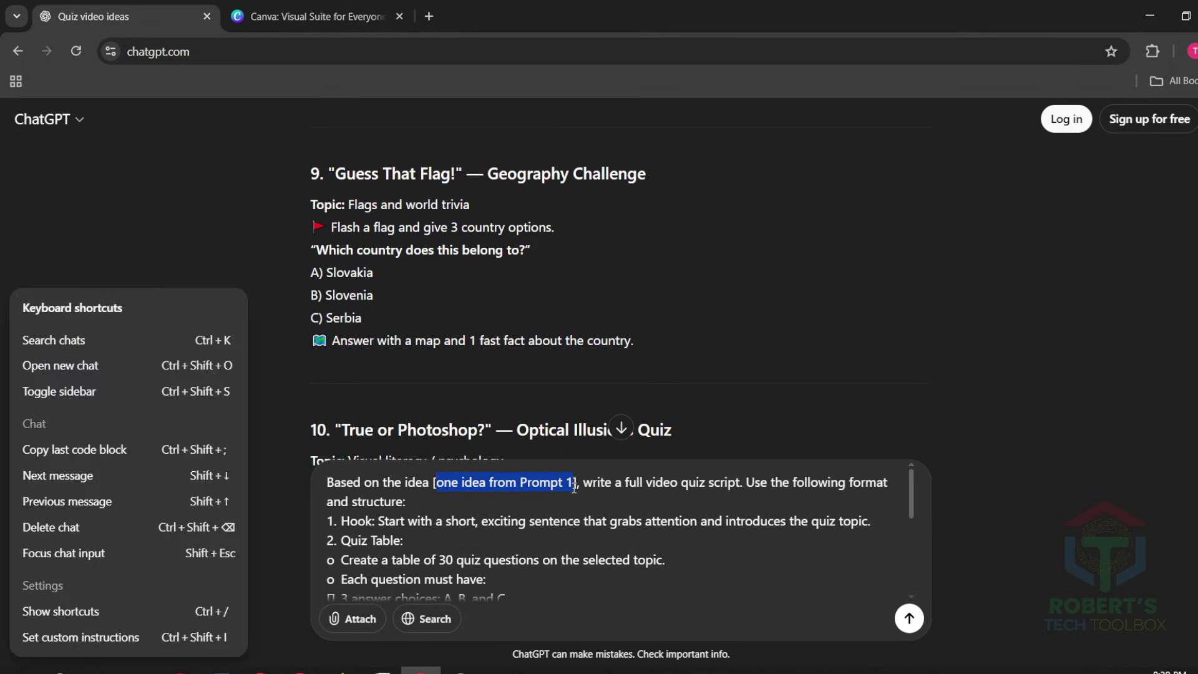
pyautogui.hotkey('ctrl', 'v')
pyautogui.click(909, 618)
# - Examine the generated video script, including its hook, quiz question table and conclusion
pyautogui.scroll(-6, 1091, 462)
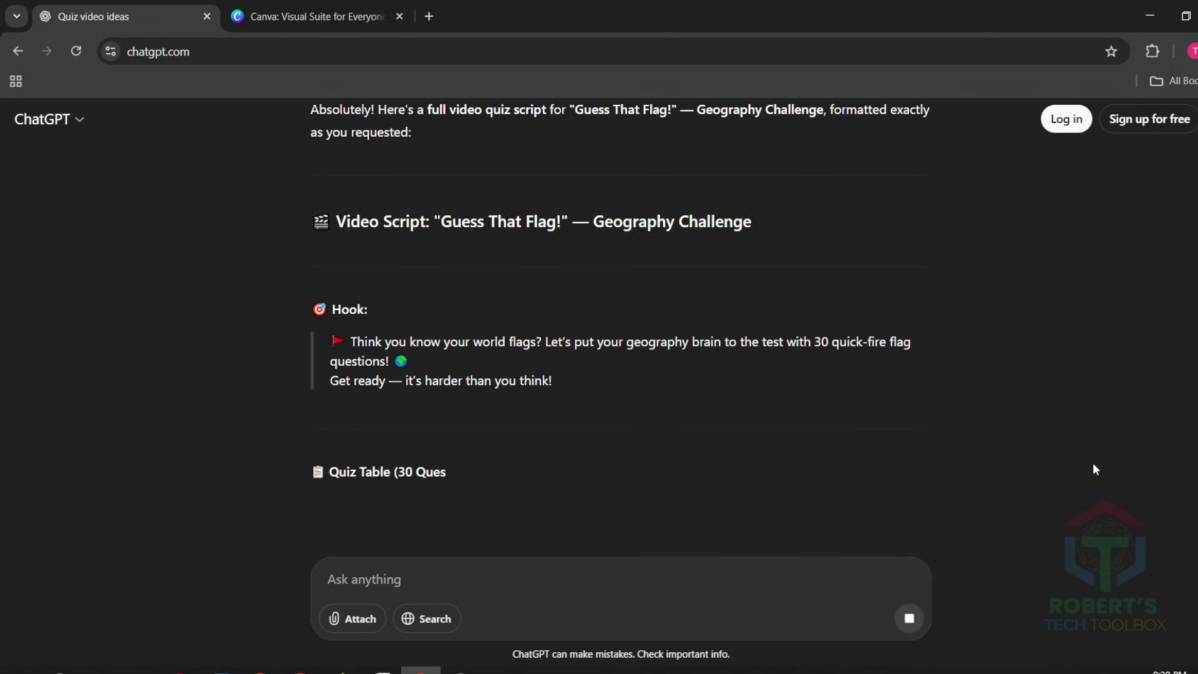
pyautogui.scroll(-5, 1091, 462)
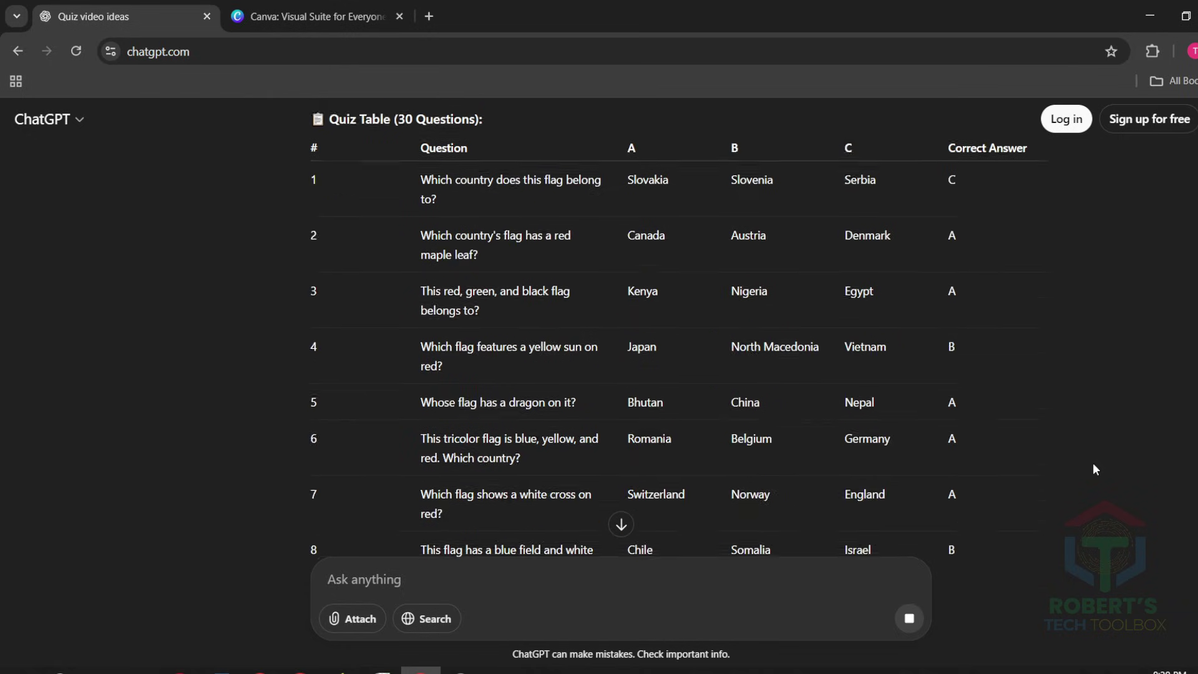
pyautogui.scroll(-3, 1091, 469)
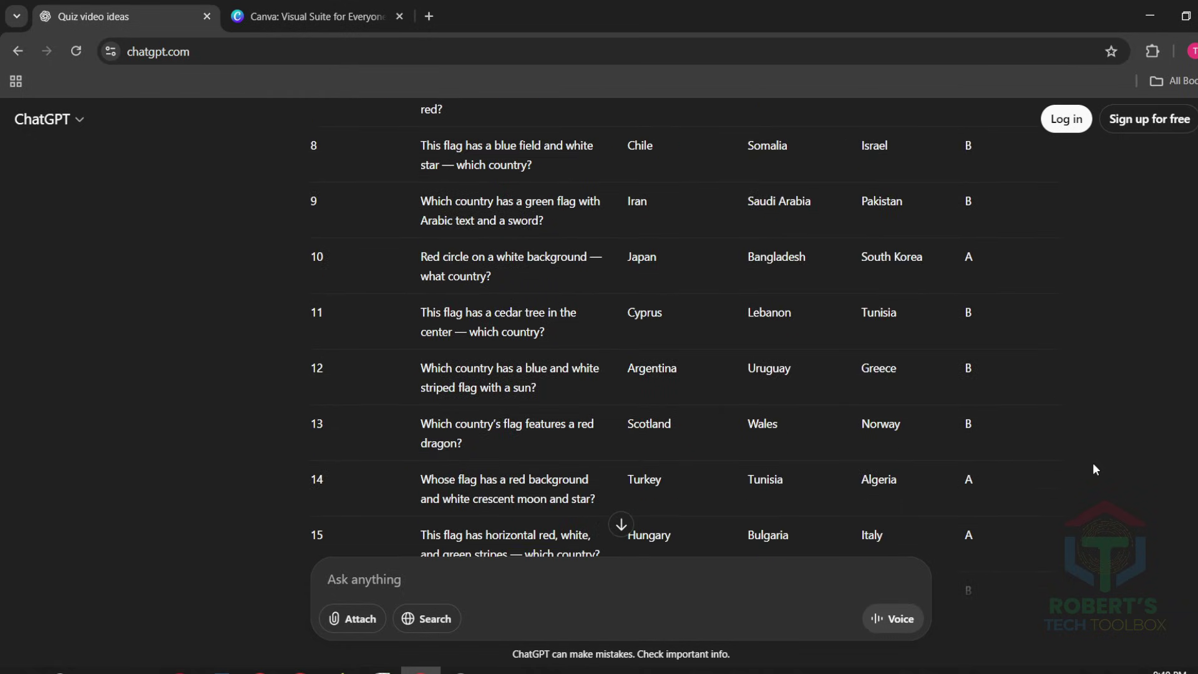
pyautogui.scroll(-9, 1093, 464)
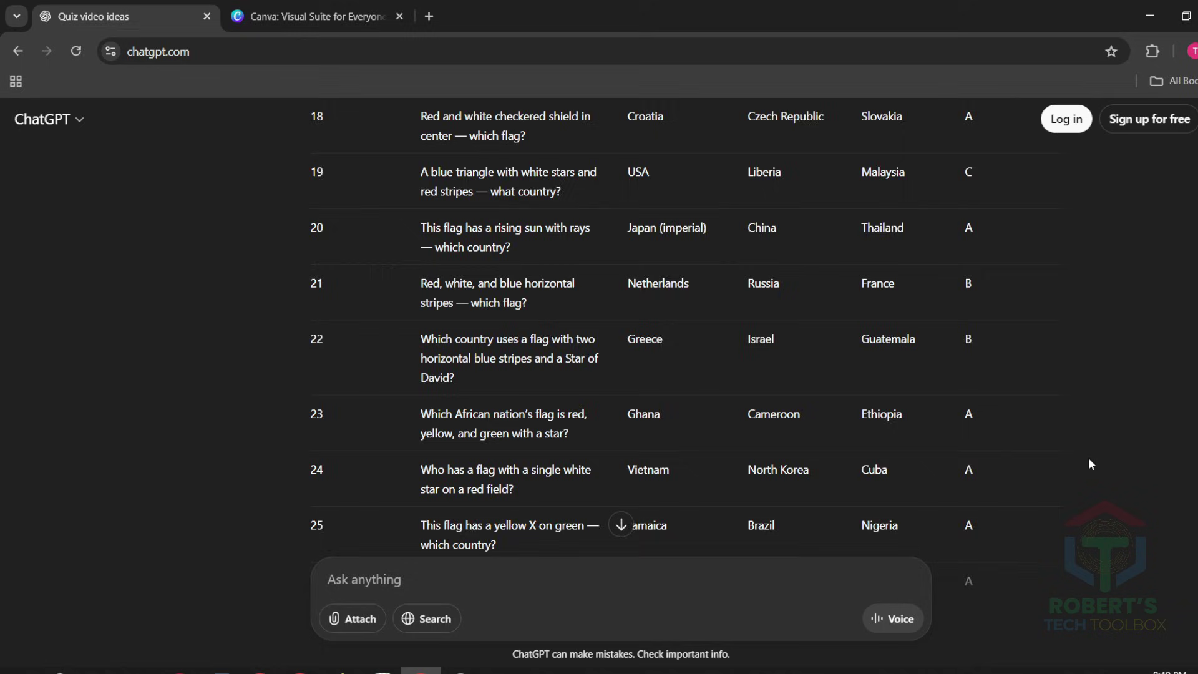
pyautogui.scroll(-5, 1090, 464)
pyautogui.scroll(-1, 1090, 463)
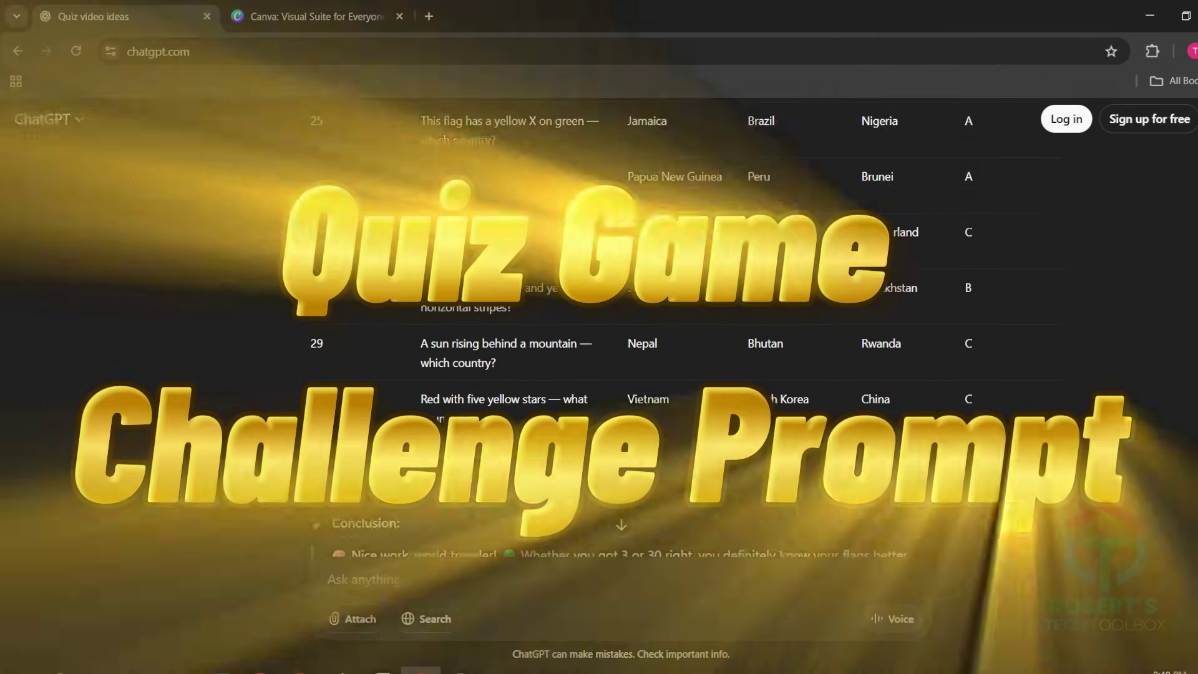
pyautogui.scroll(-5, 686, 331)
pyautogui.scroll(2, 686, 330)
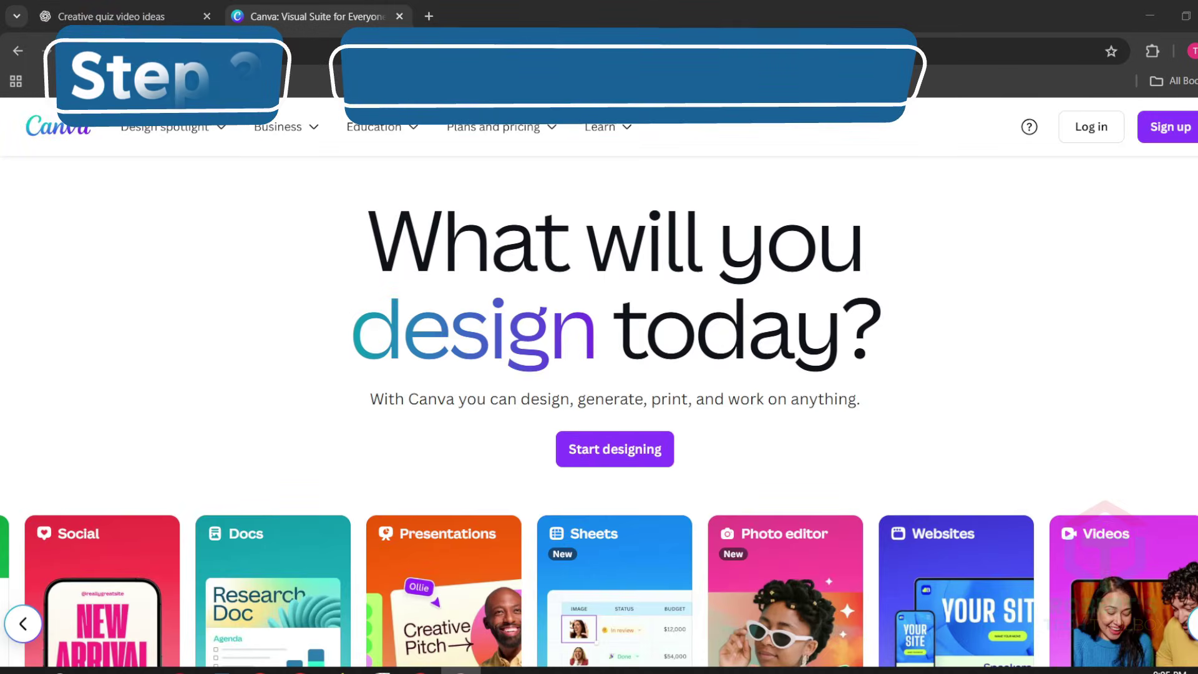
# - Switch to Canva, search the design types for "video" and create a blank Mobile Video design
pyautogui.scroll(-10, 599, 374)
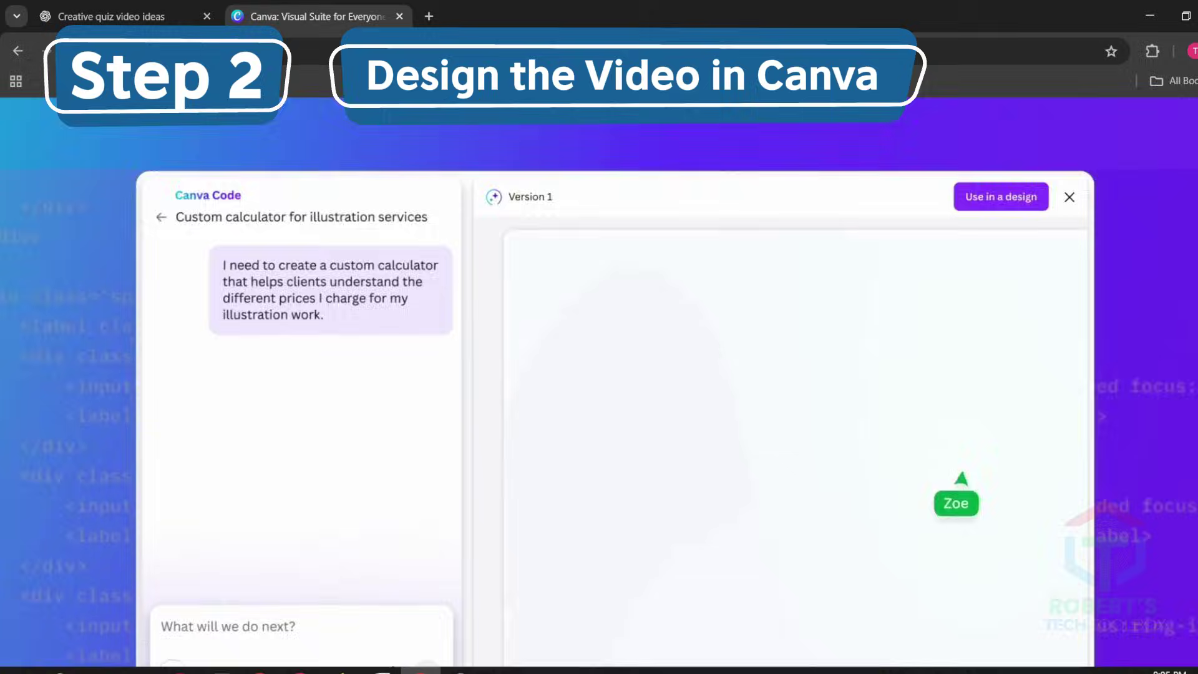
pyautogui.scroll(-10, 527, 427)
pyautogui.click(470, 374)
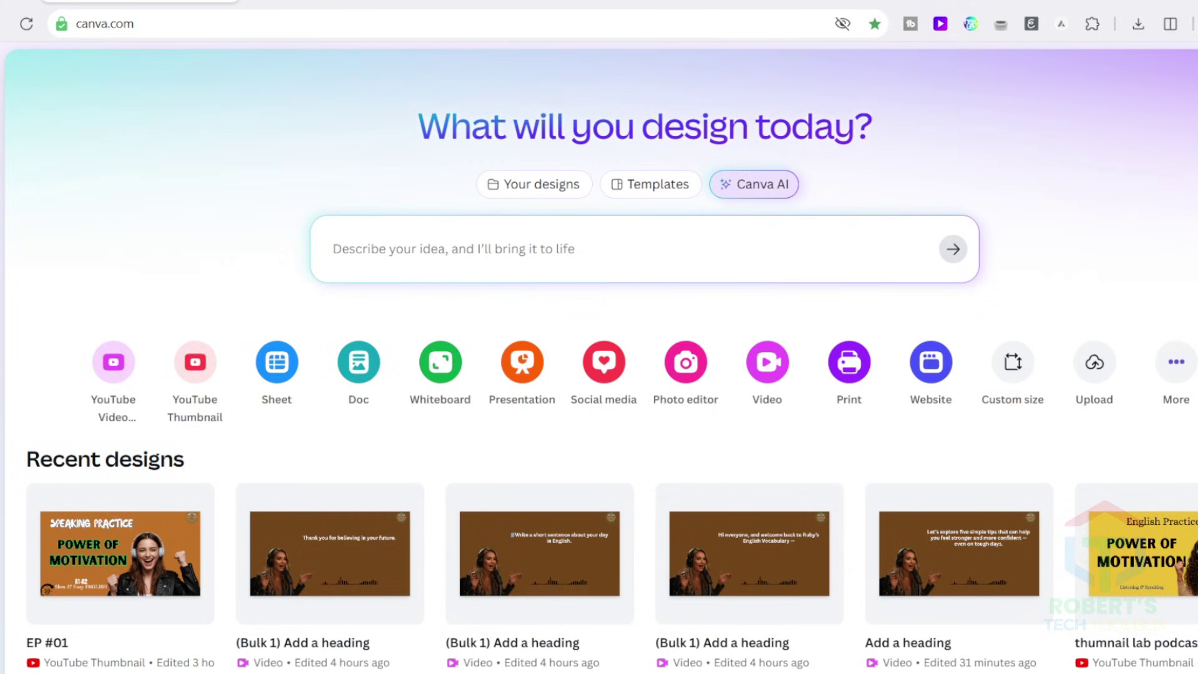
pyautogui.click(2, 112)
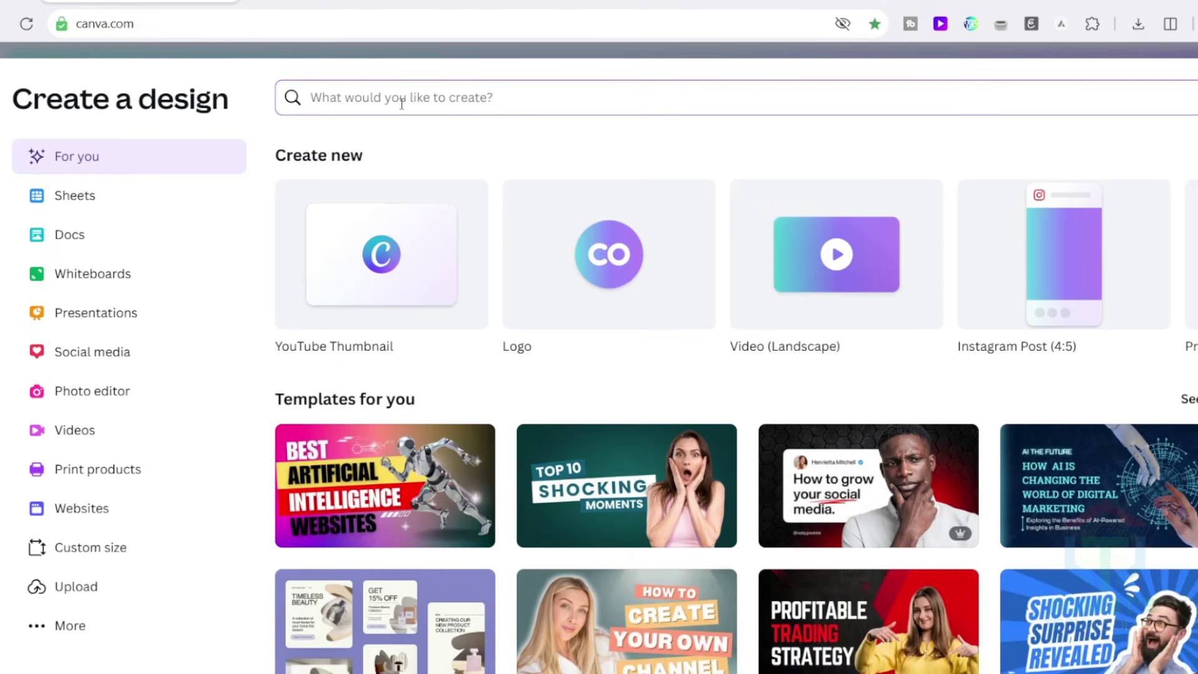
pyautogui.write('video')
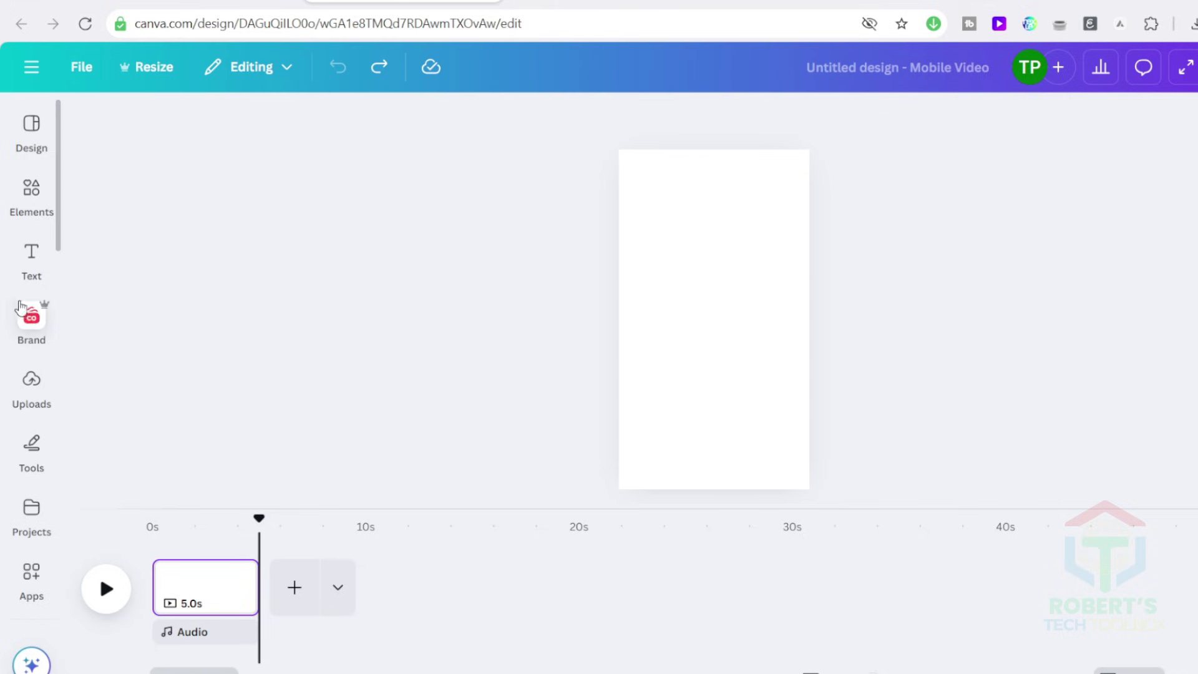
# - Search the elements for "spiral background", limit the results to videos and add the dark blue 15.0s clip to the page
pyautogui.click(32, 190)
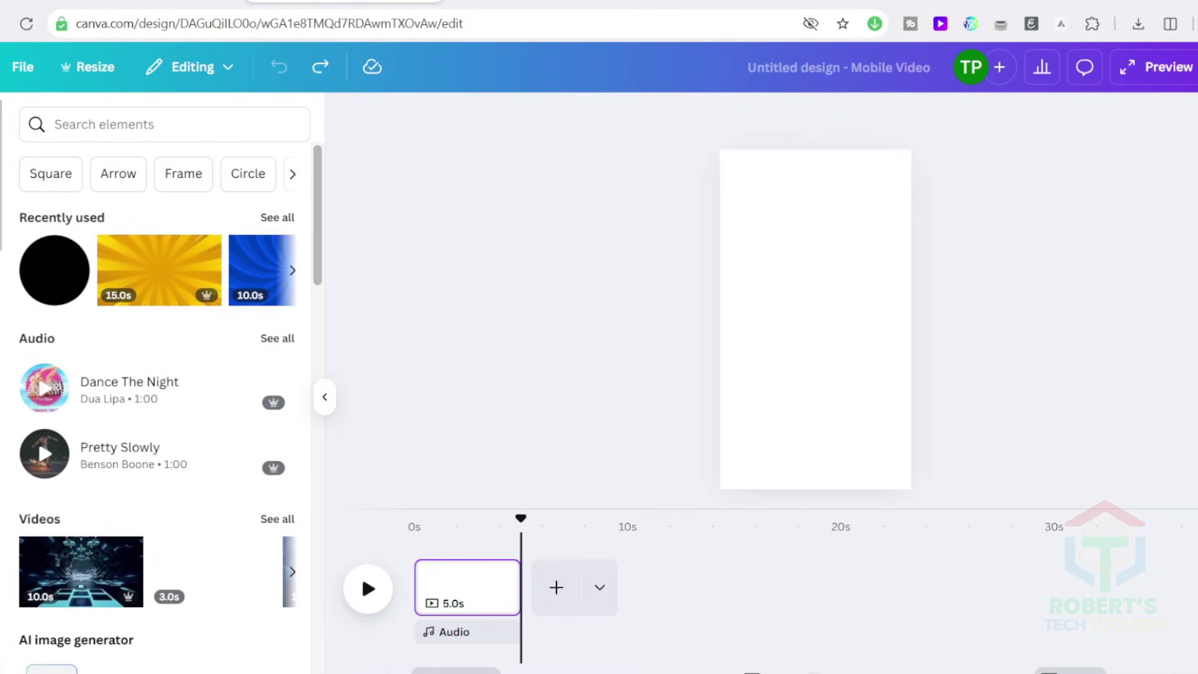
pyautogui.click(116, 122)
pyautogui.write('spi')
pyautogui.click(128, 203)
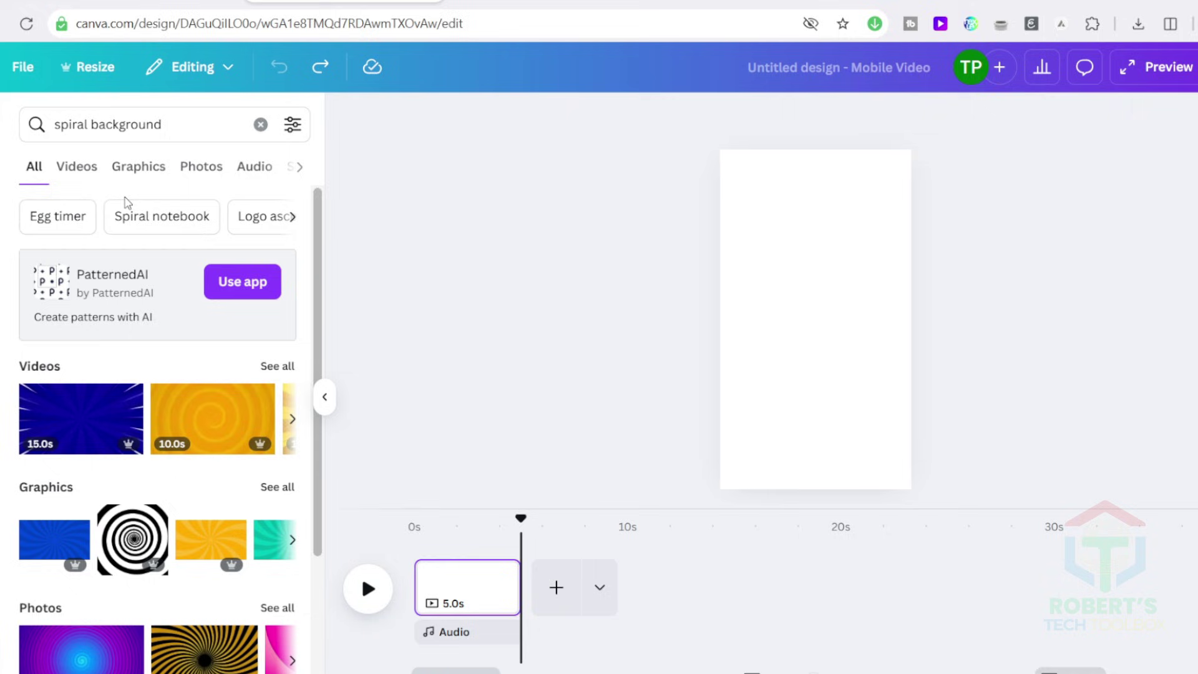
pyautogui.click(74, 165)
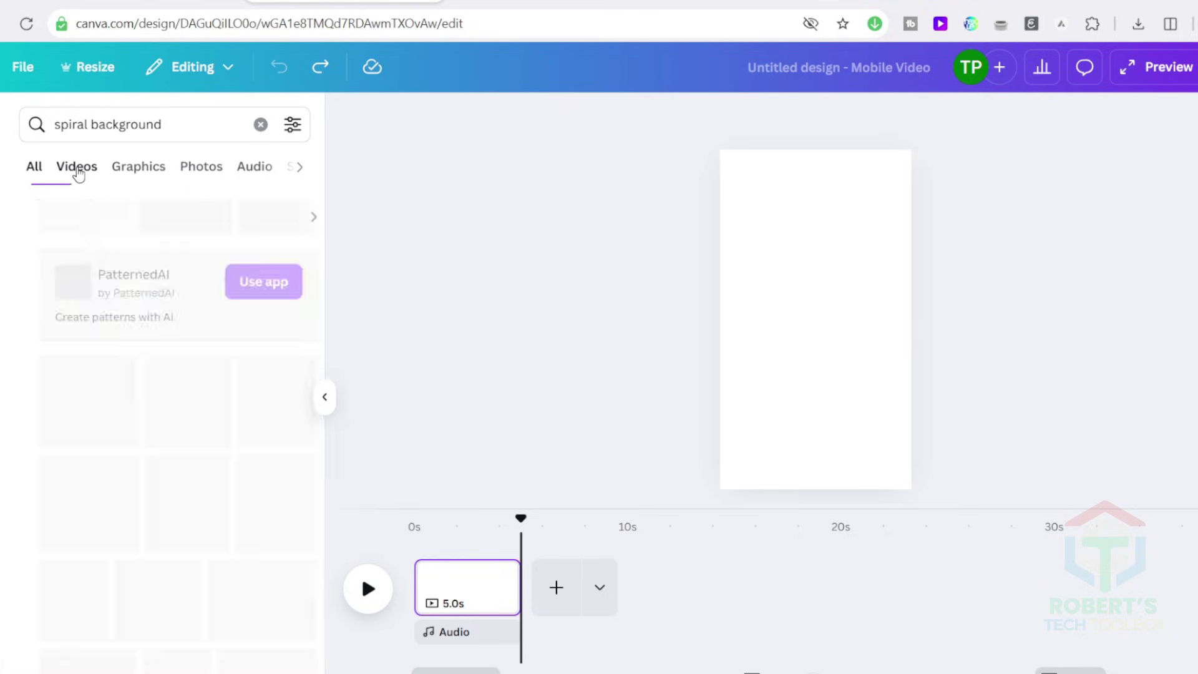
pyautogui.scroll(-8, 227, 391)
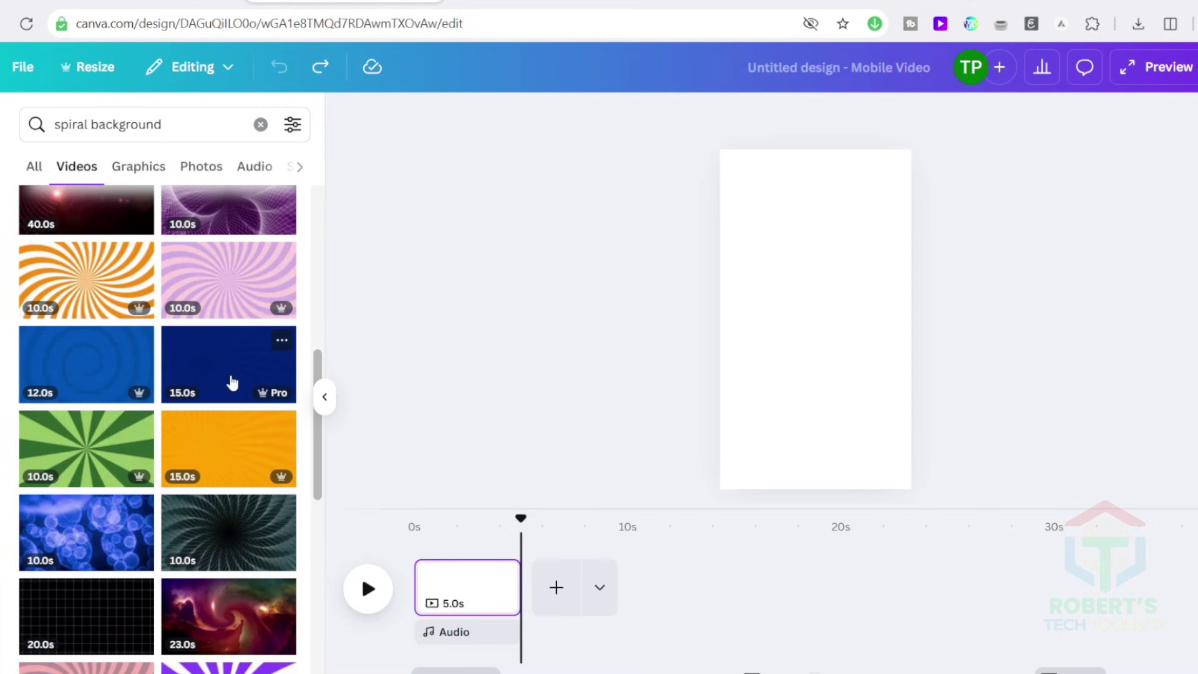
pyautogui.click(232, 382)
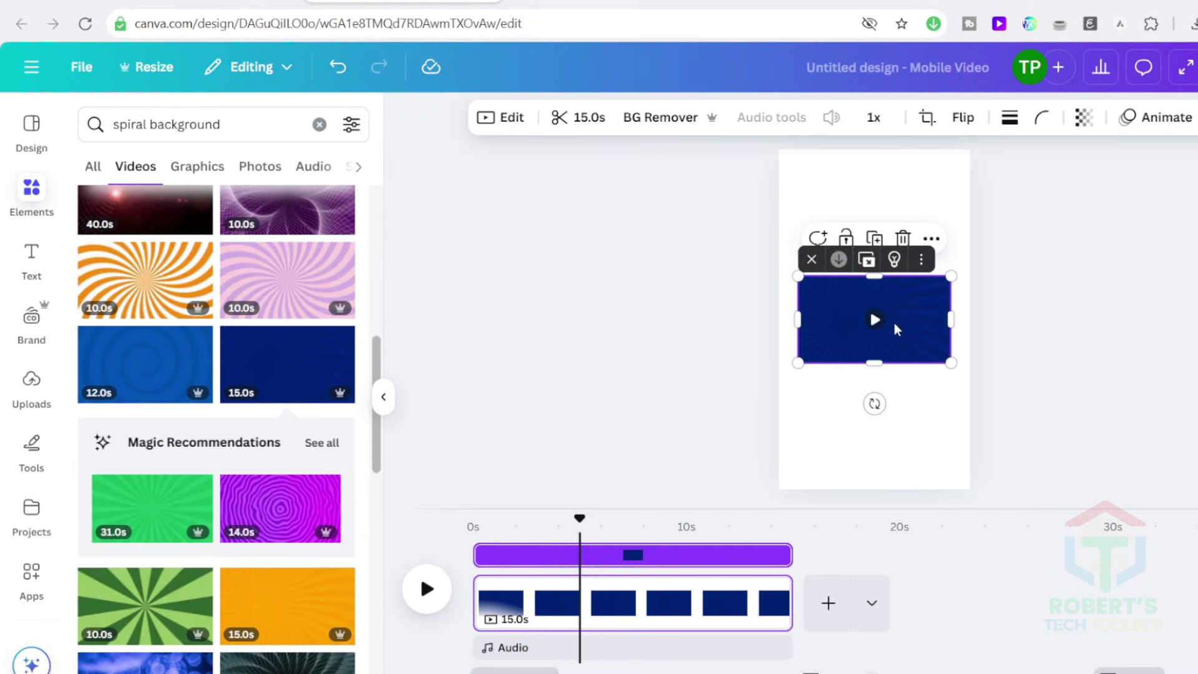
# - Rotate the dark blue clip a quarter turn to portrait orientation and set it as the page background
pyautogui.moveTo(875, 404); pyautogui.dragTo(701, 322)
pyautogui.rightClick(808, 284)
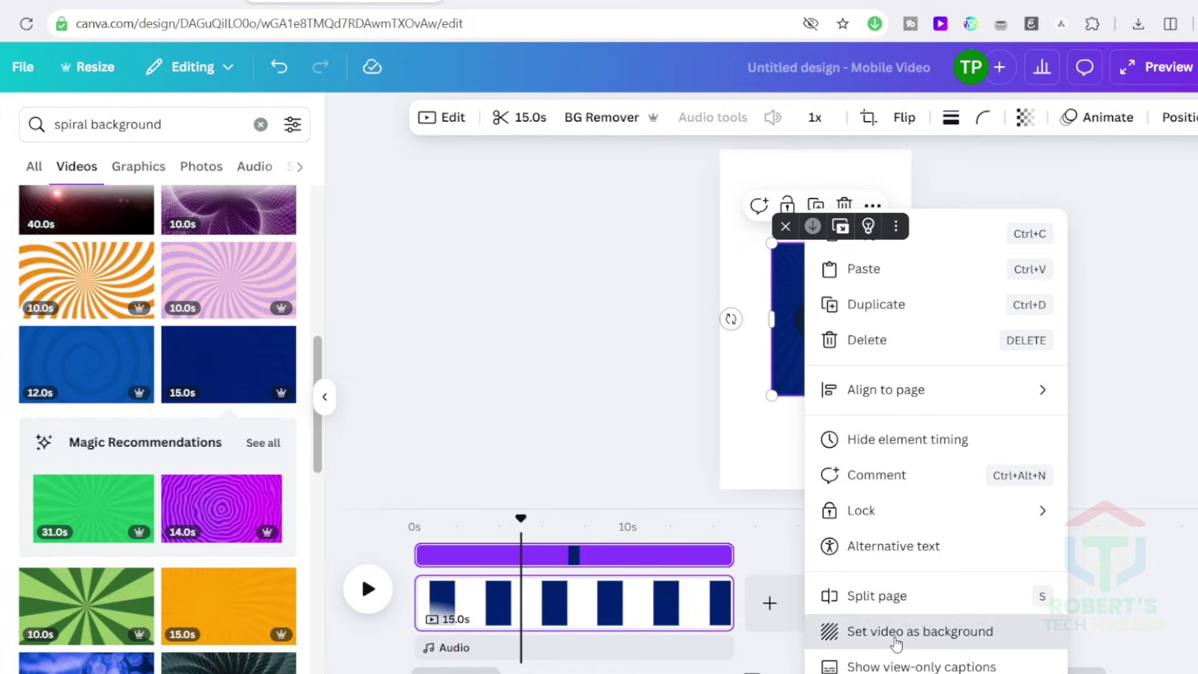
pyautogui.click(895, 633)
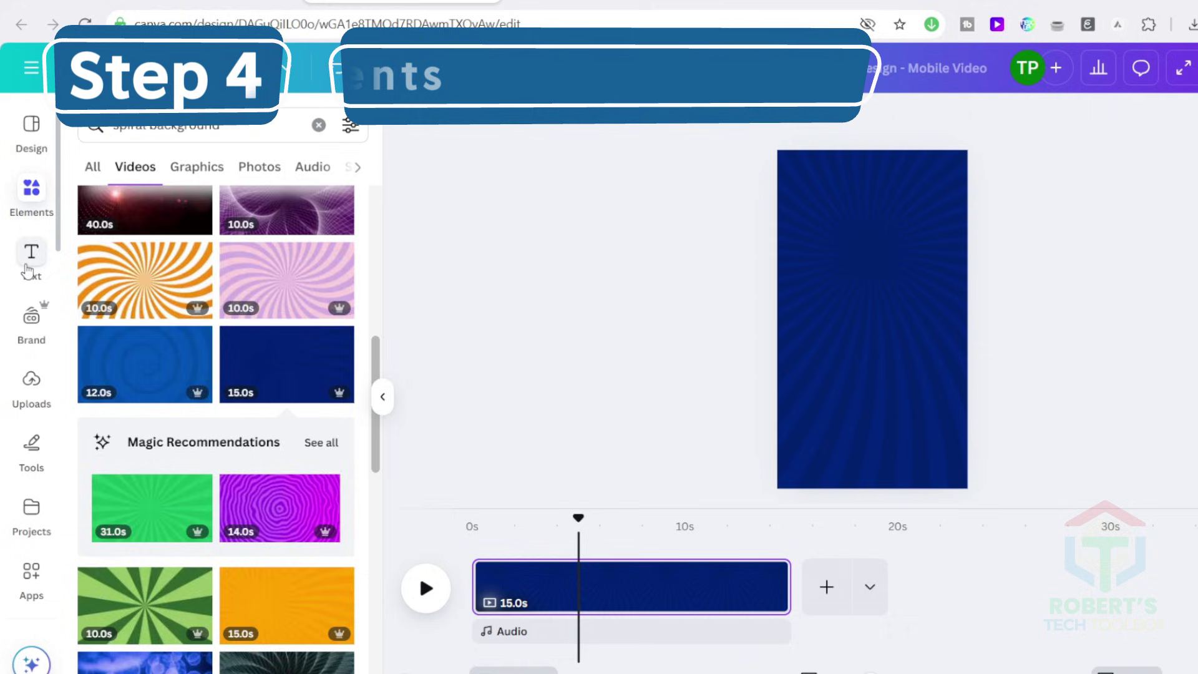
# - Add a heading to the page with the text "CHOOSE THE RIGHT ANSWER"
pyautogui.click(30, 251)
pyautogui.click(231, 387)
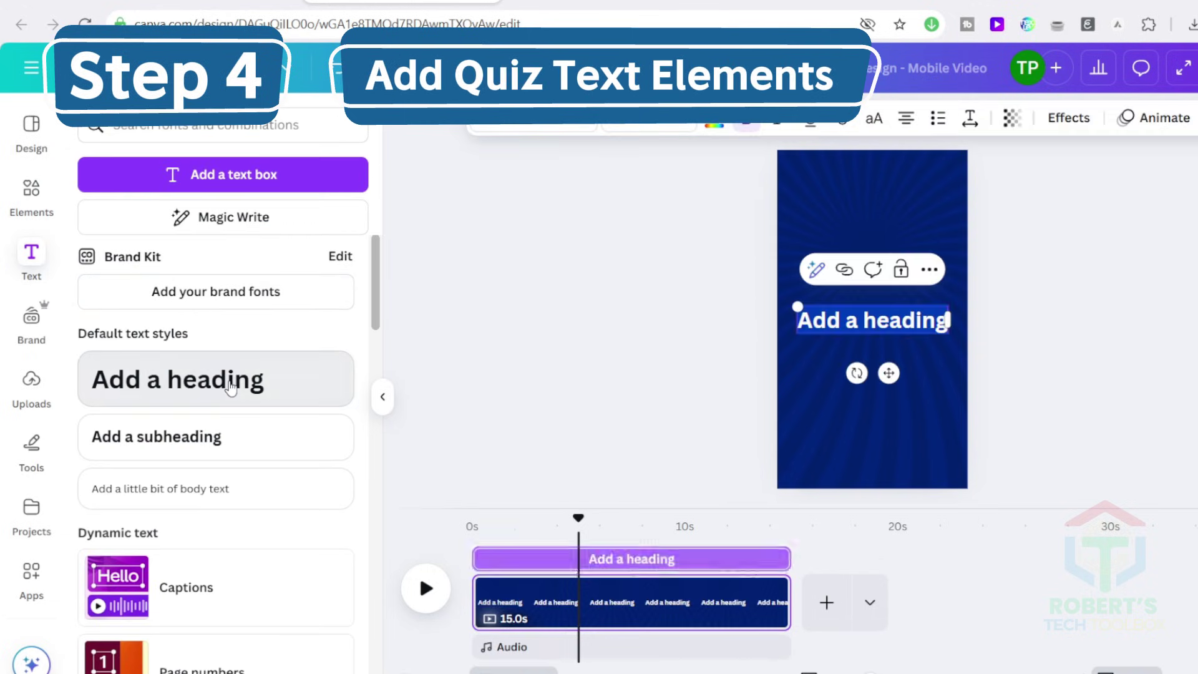
pyautogui.doubleClick(868, 319)
pyautogui.write('C')
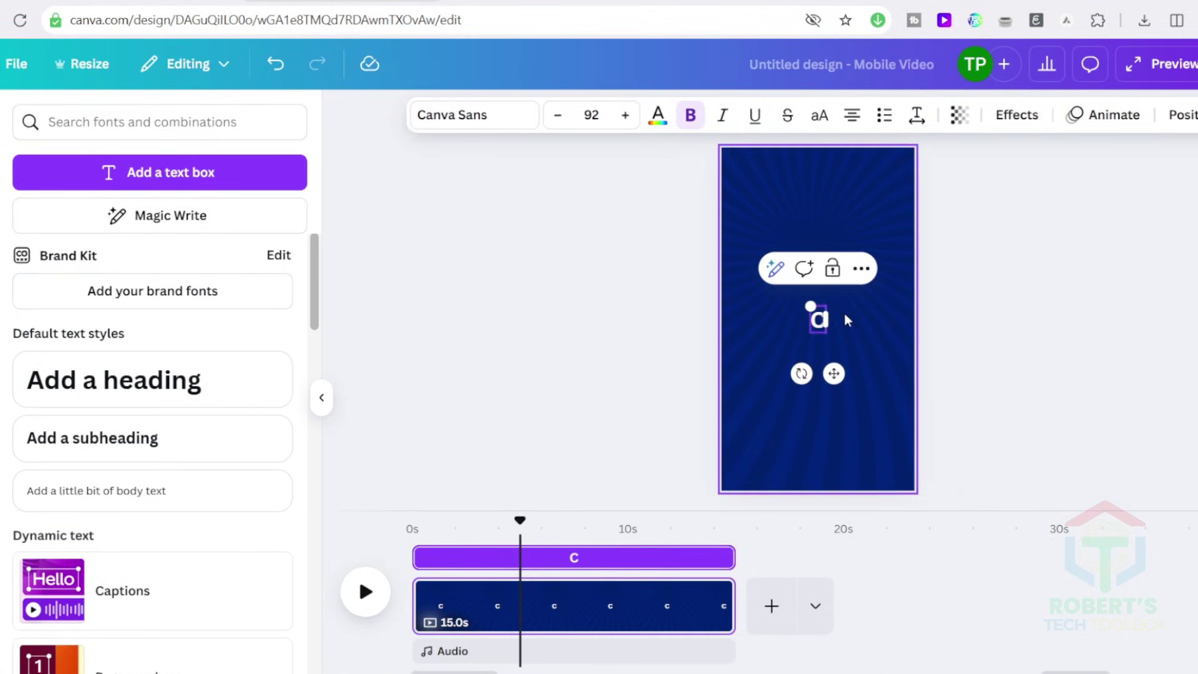
pyautogui.write('HOOSE THE RIGHT ANSWER')
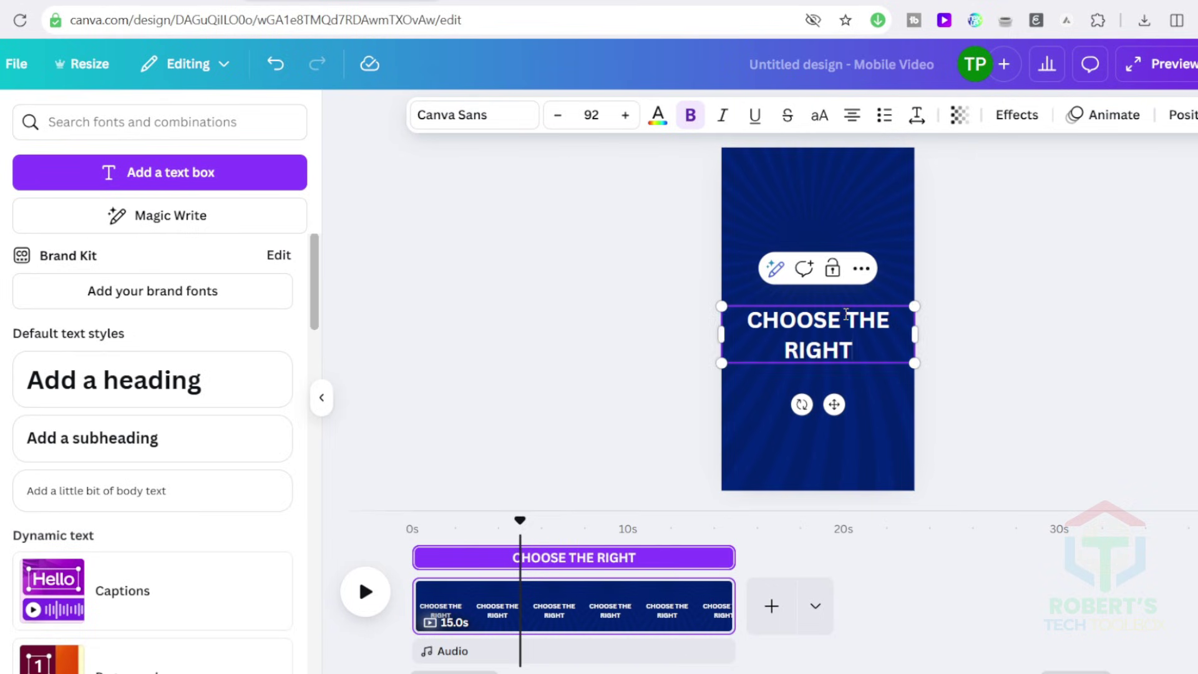
pyautogui.click(1048, 320)
pyautogui.click(848, 348)
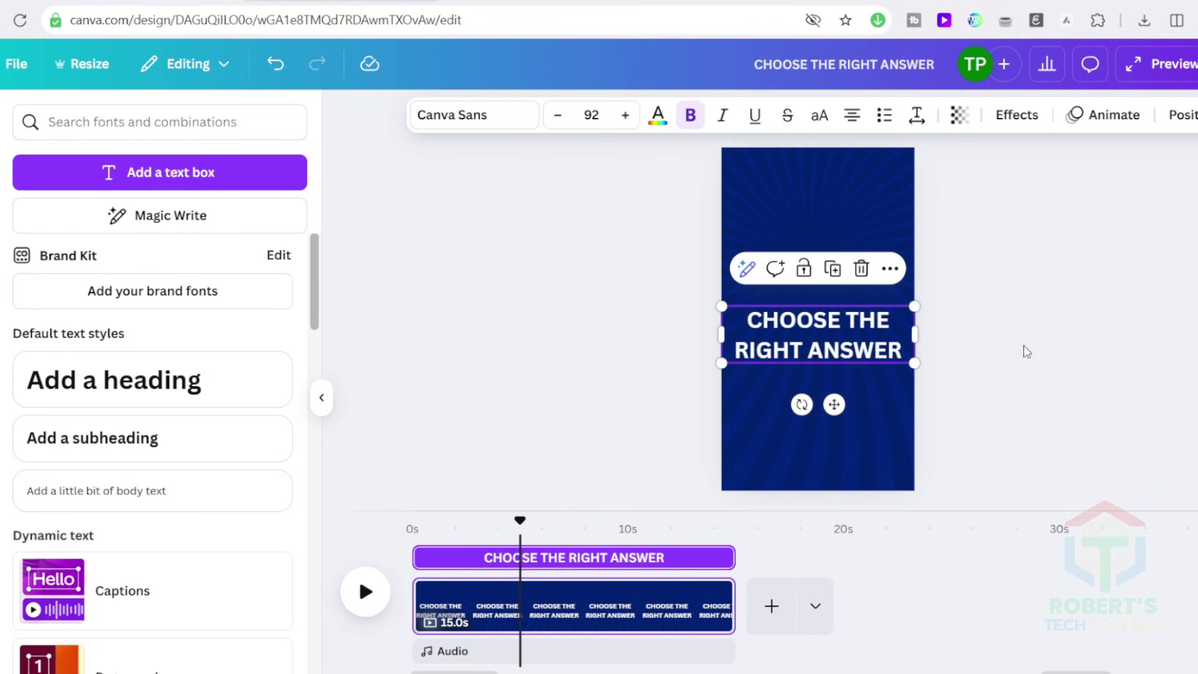
# - Reduce the heading's font size to 52 so it fits on one line
pyautogui.doubleClick(822, 332)
pyautogui.click(561, 118)
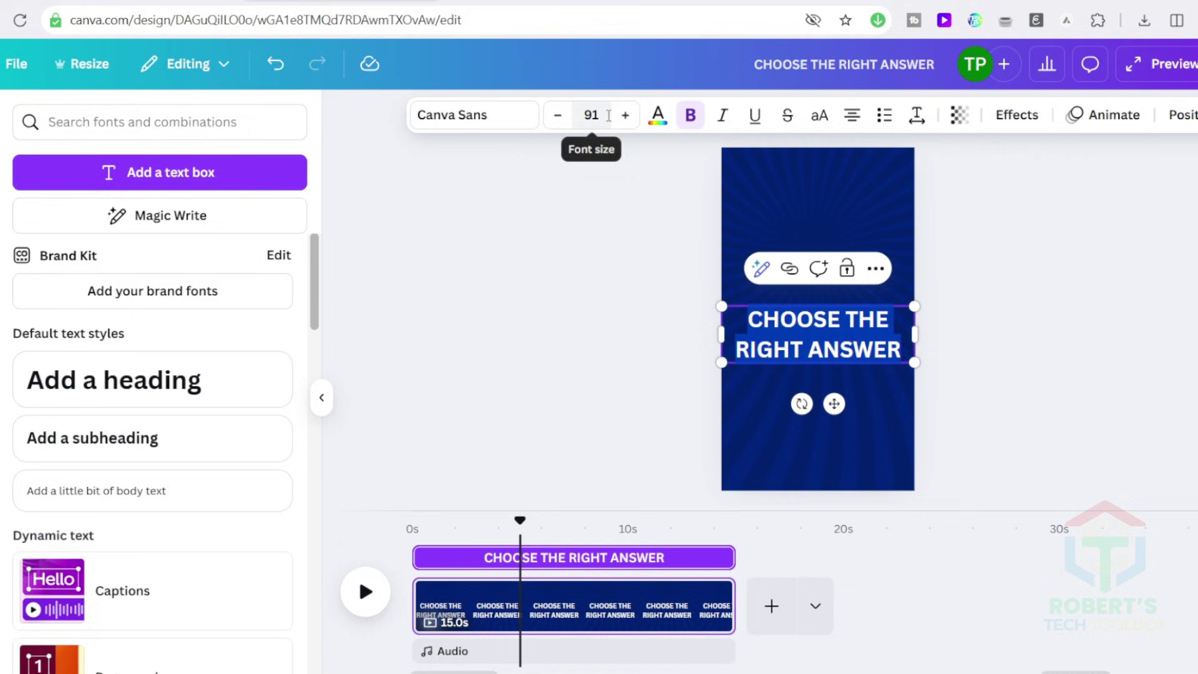
pyautogui.click(588, 108)
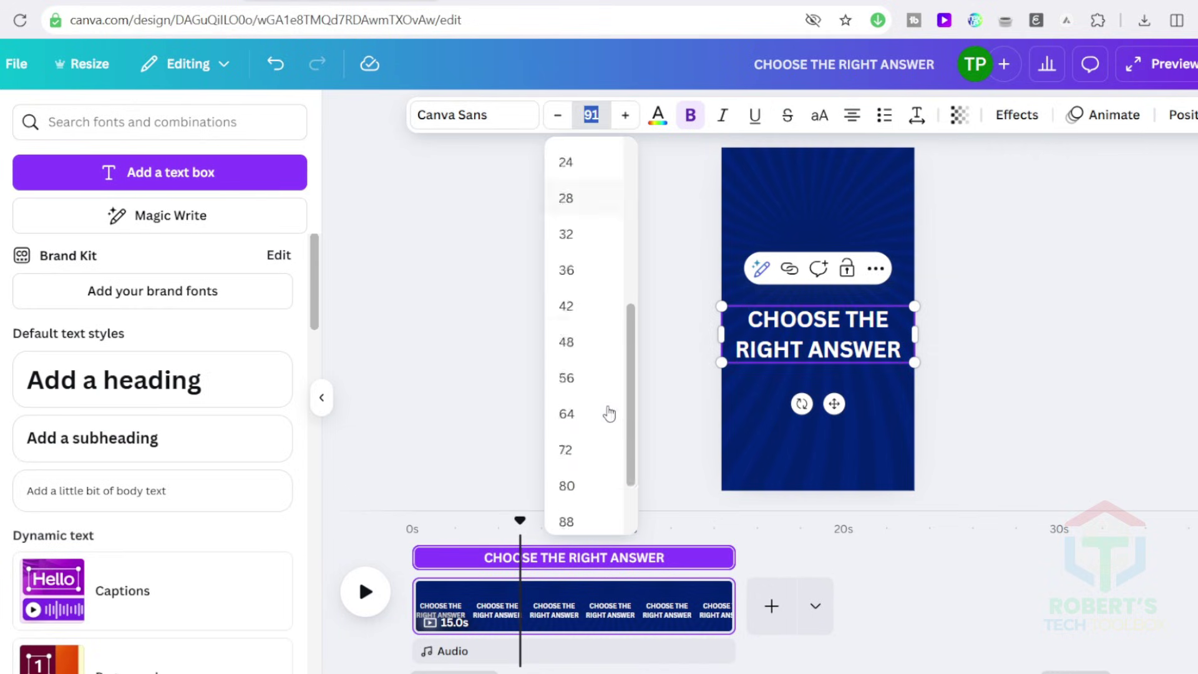
pyautogui.scroll(-3, 608, 413)
pyautogui.click(569, 259)
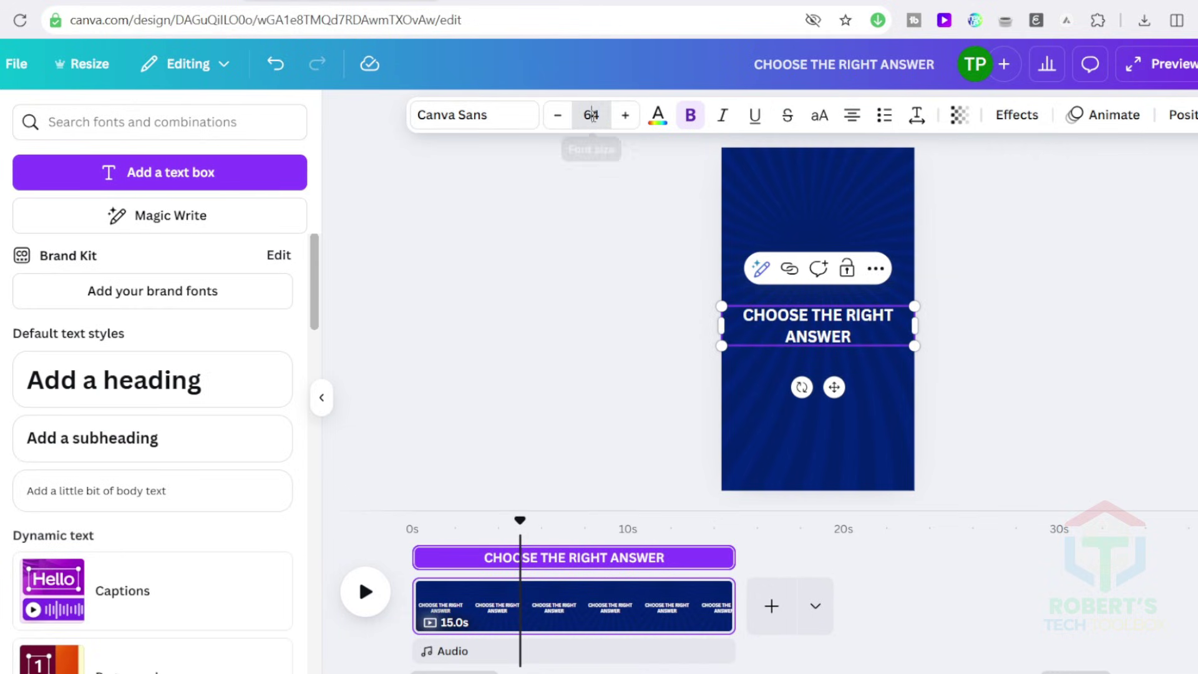
pyautogui.click(591, 115)
pyautogui.click(582, 299)
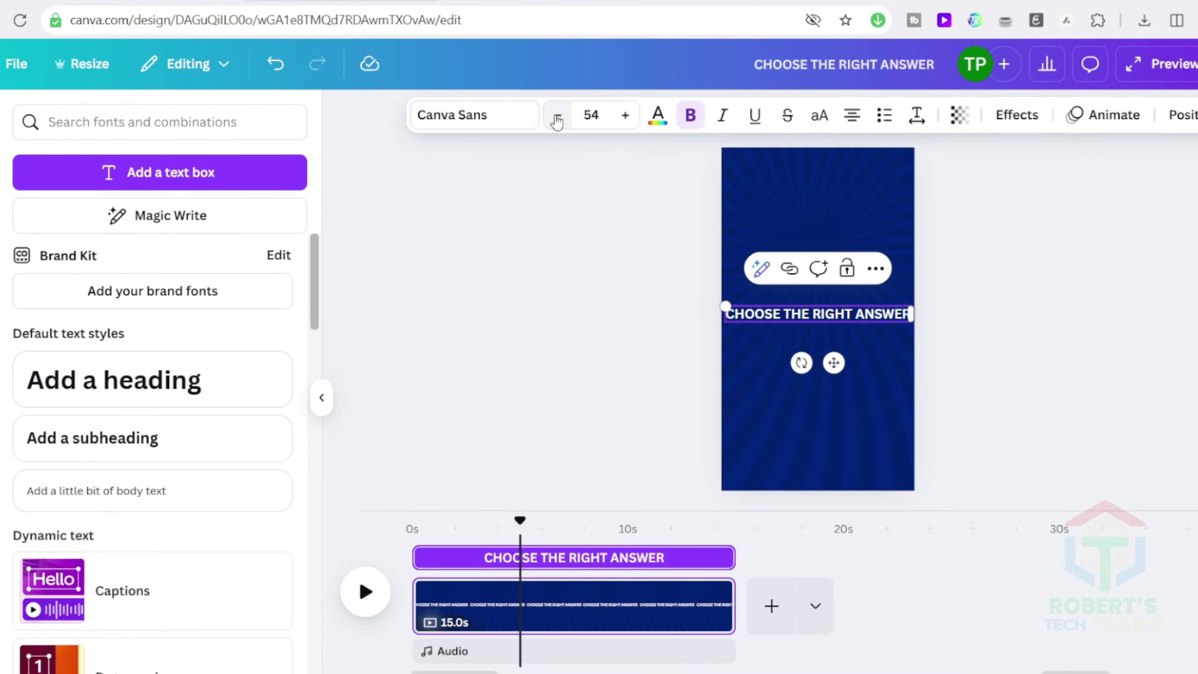
pyautogui.click(557, 119)
pyautogui.click(1056, 403)
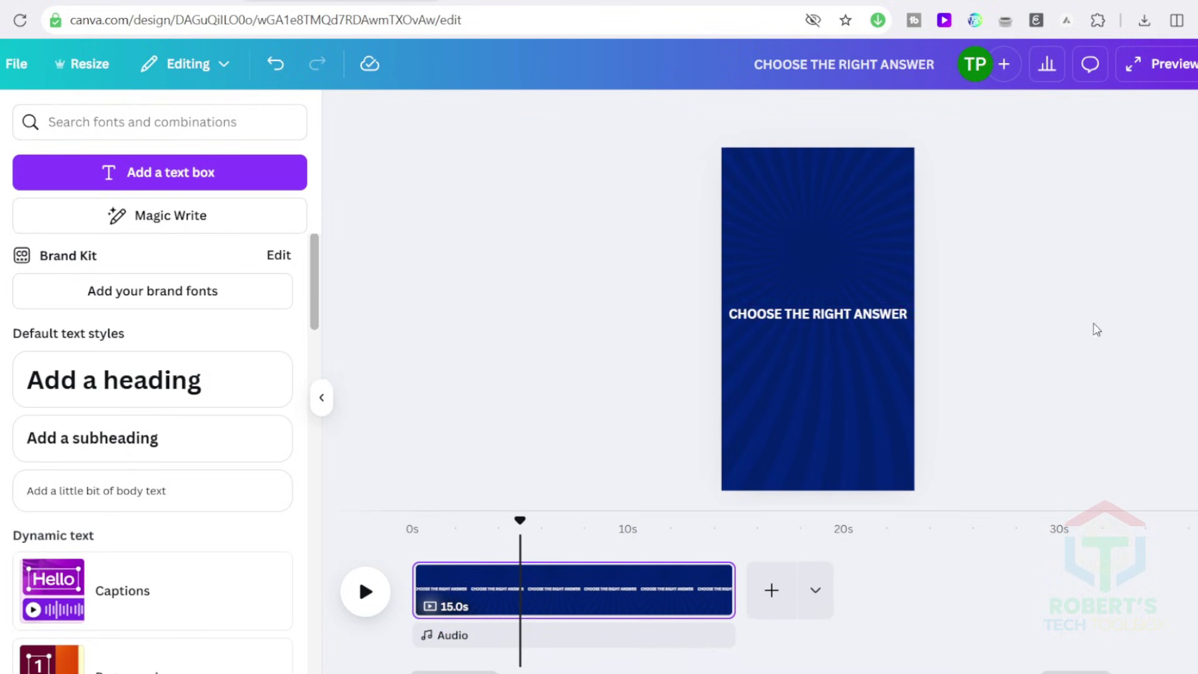
# - Centre the heading near the upper edge of the page and apply the Background text effect to it
pyautogui.click(844, 314)
pyautogui.moveTo(844, 314); pyautogui.dragTo(836, 166)
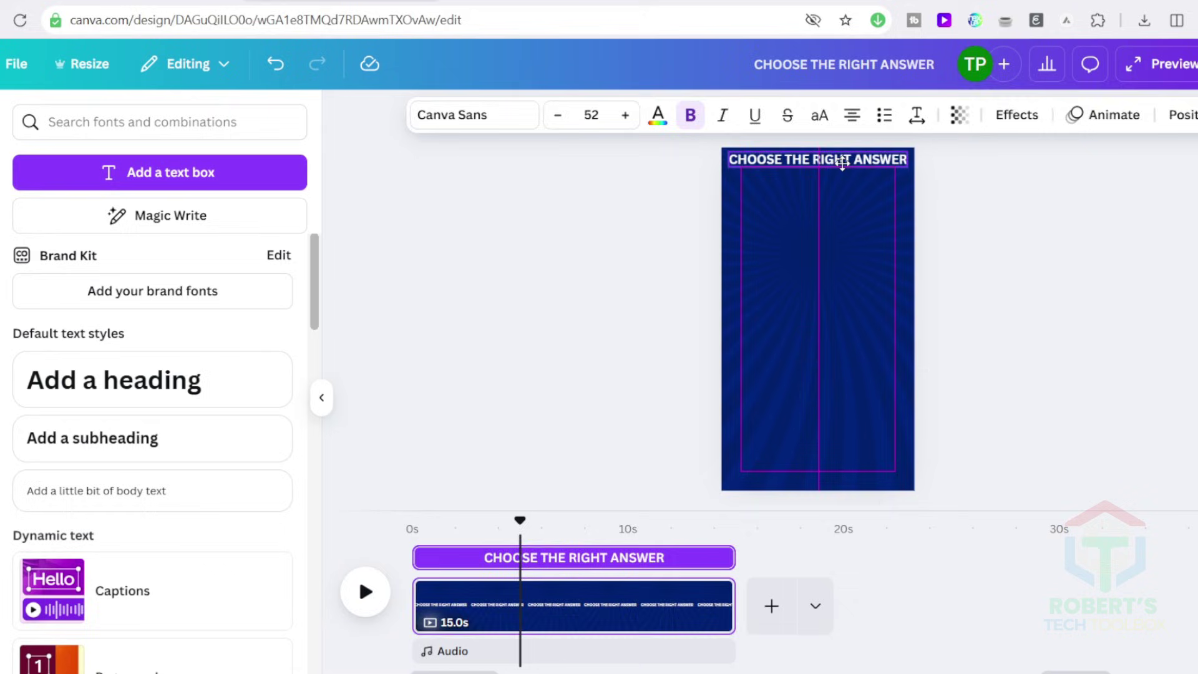
pyautogui.moveTo(842, 163); pyautogui.dragTo(842, 170)
pyautogui.click(946, 206)
pyautogui.click(814, 170)
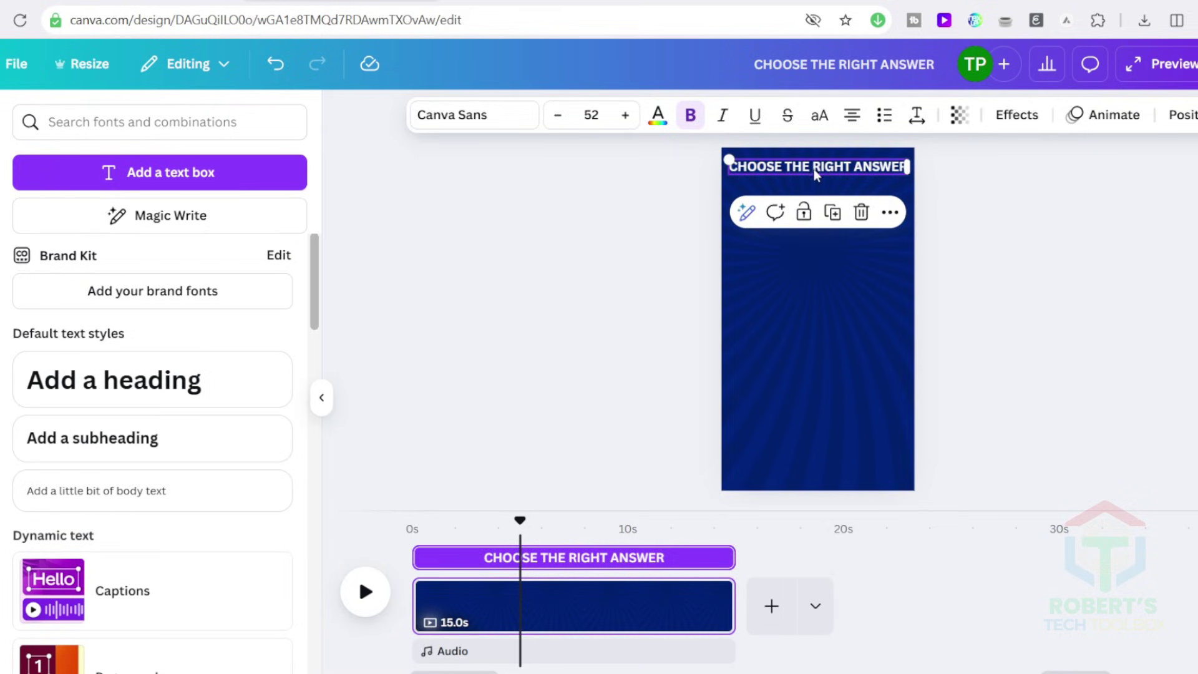
pyautogui.click(1016, 114)
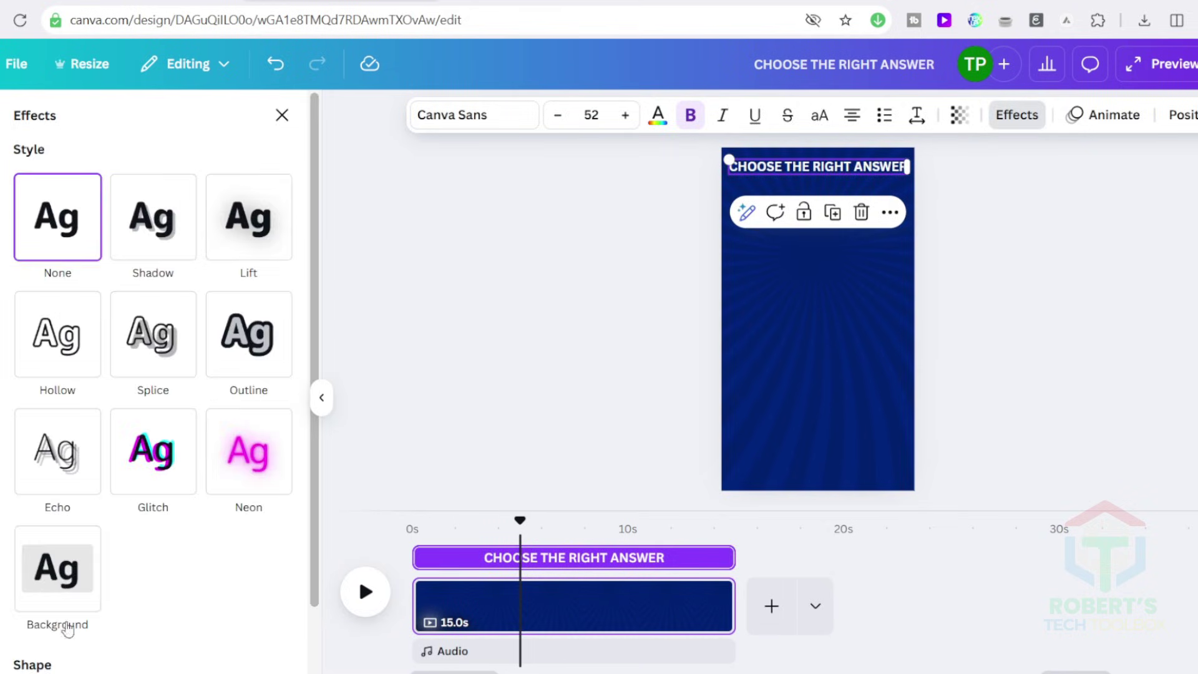
pyautogui.click(64, 570)
pyautogui.click(1033, 303)
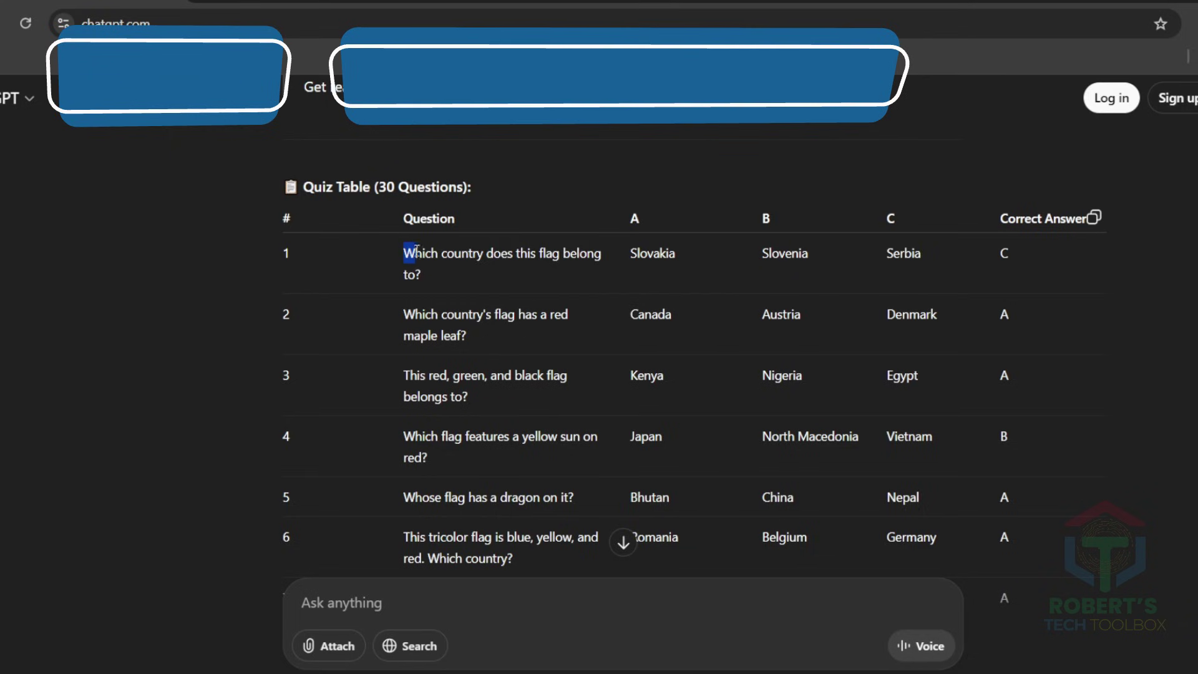
# - Switch to ChatGPT and copy the first quiz question, "Which country does this flag belong to?"
pyautogui.moveTo(403, 252); pyautogui.dragTo(422, 274)
pyautogui.rightClick(436, 262)
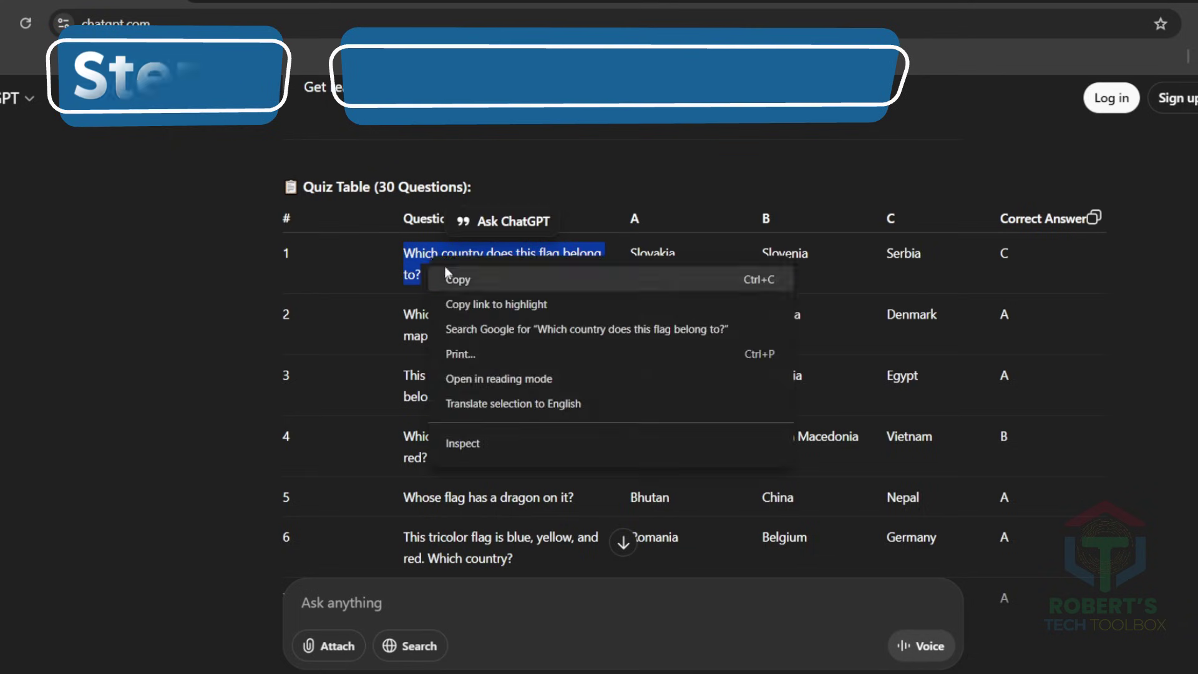
pyautogui.click(454, 275)
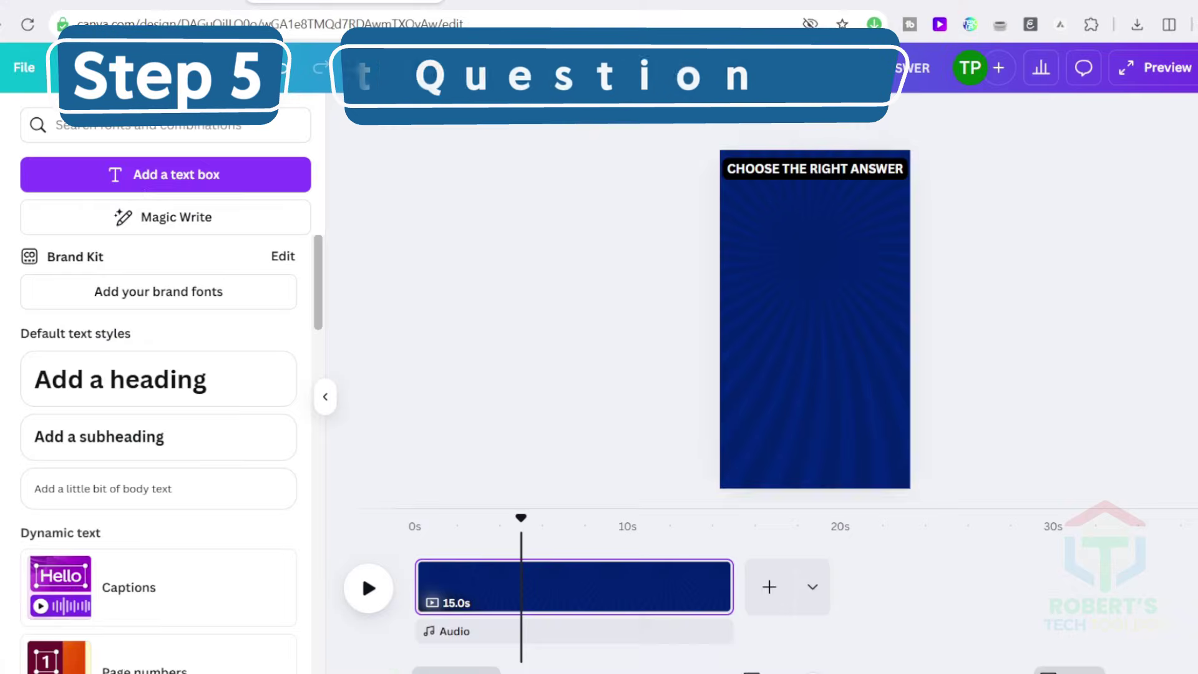
# - Back in Canva, duplicate the heading, place the copy just below it and replace its text with the copied question
pyautogui.click(818, 168)
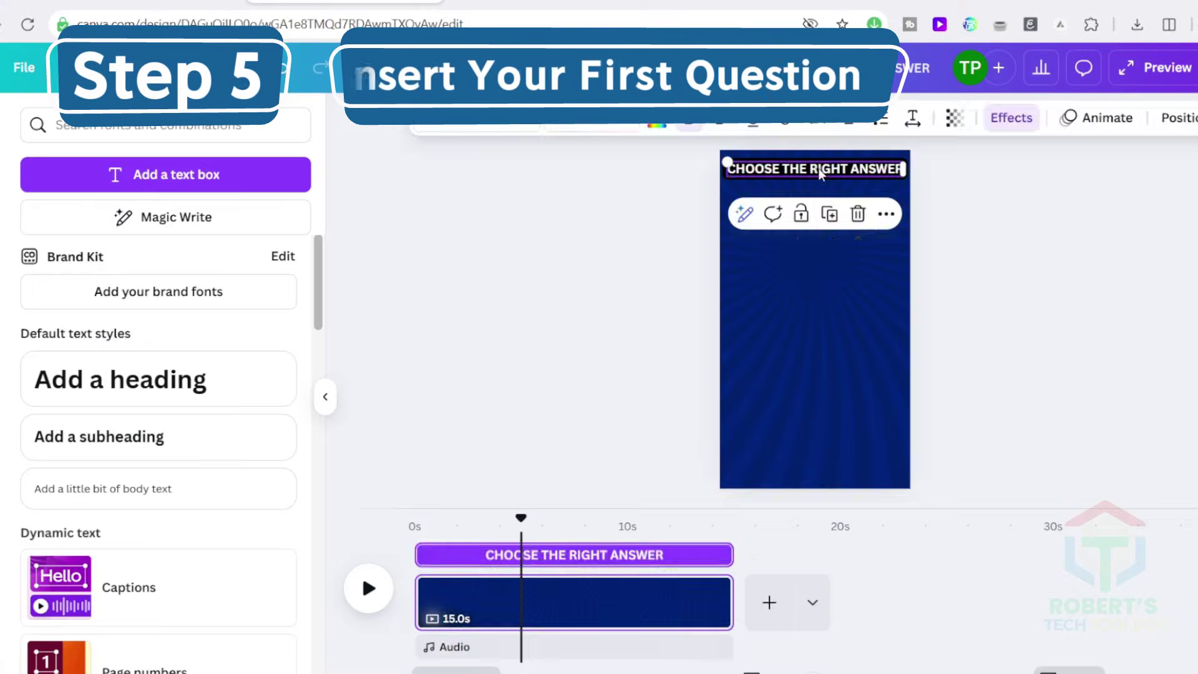
pyautogui.click(829, 213)
pyautogui.moveTo(828, 213); pyautogui.dragTo(825, 198)
pyautogui.doubleClick(803, 197)
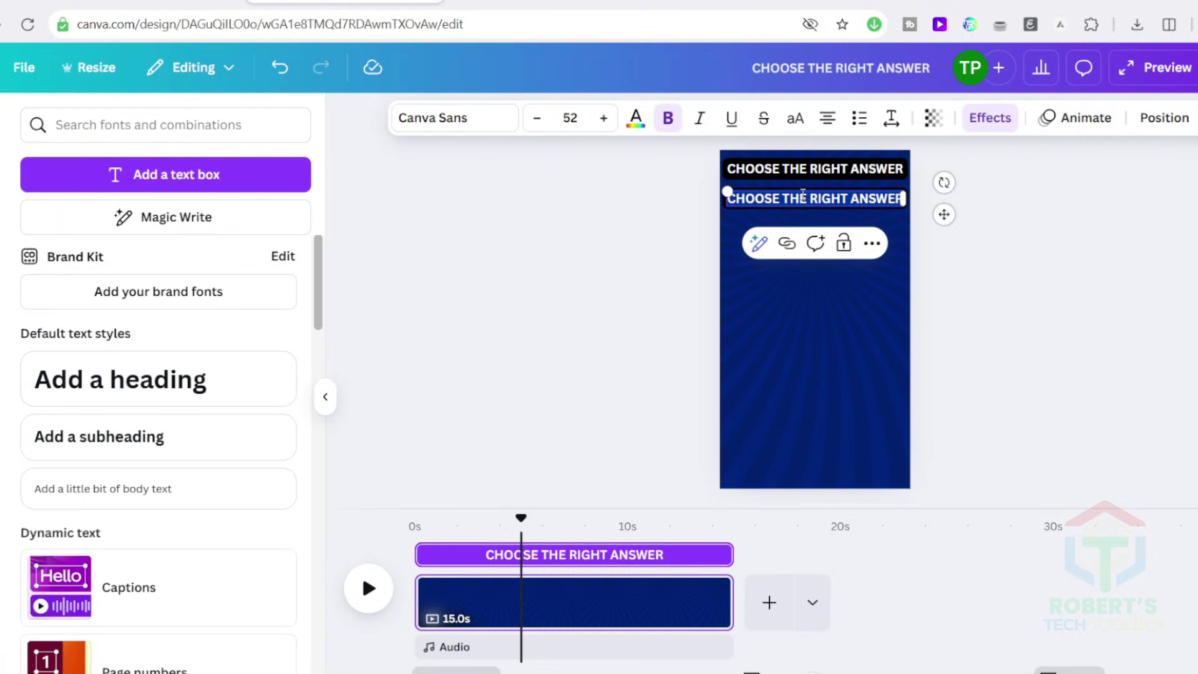
pyautogui.hotkey('ctrl', 'v')
pyautogui.press('Escape')
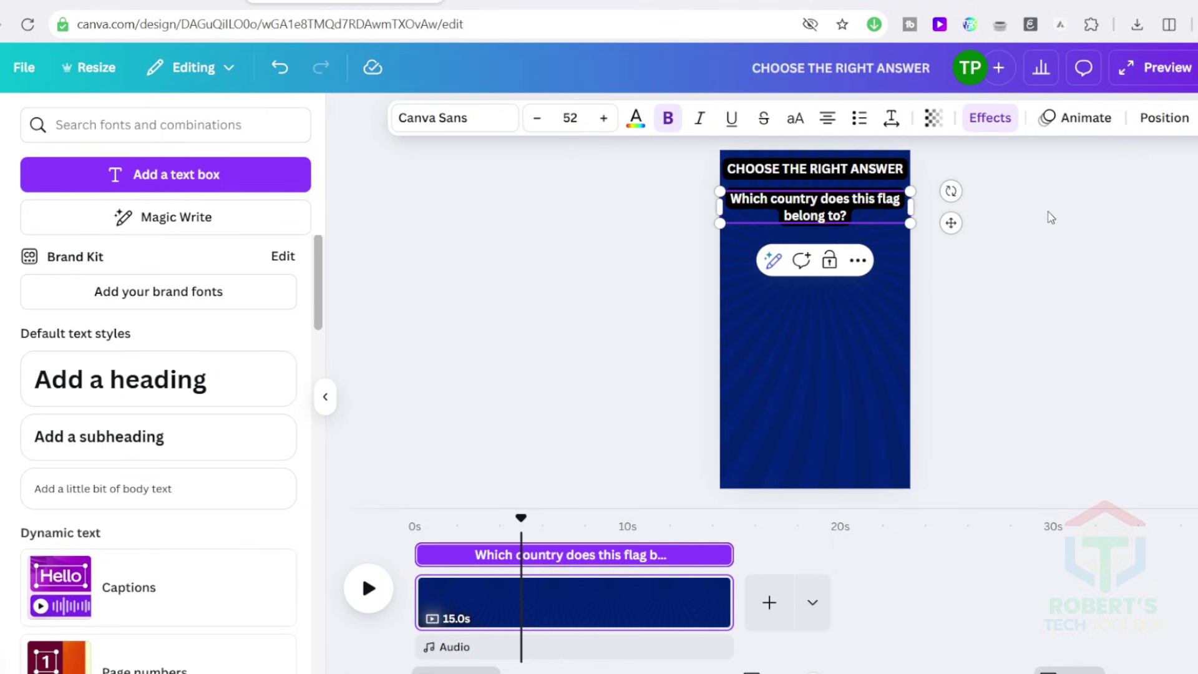
# - Give the question black text on a white background effect and move it slightly down the page
pyautogui.click(636, 118)
pyautogui.click(37, 459)
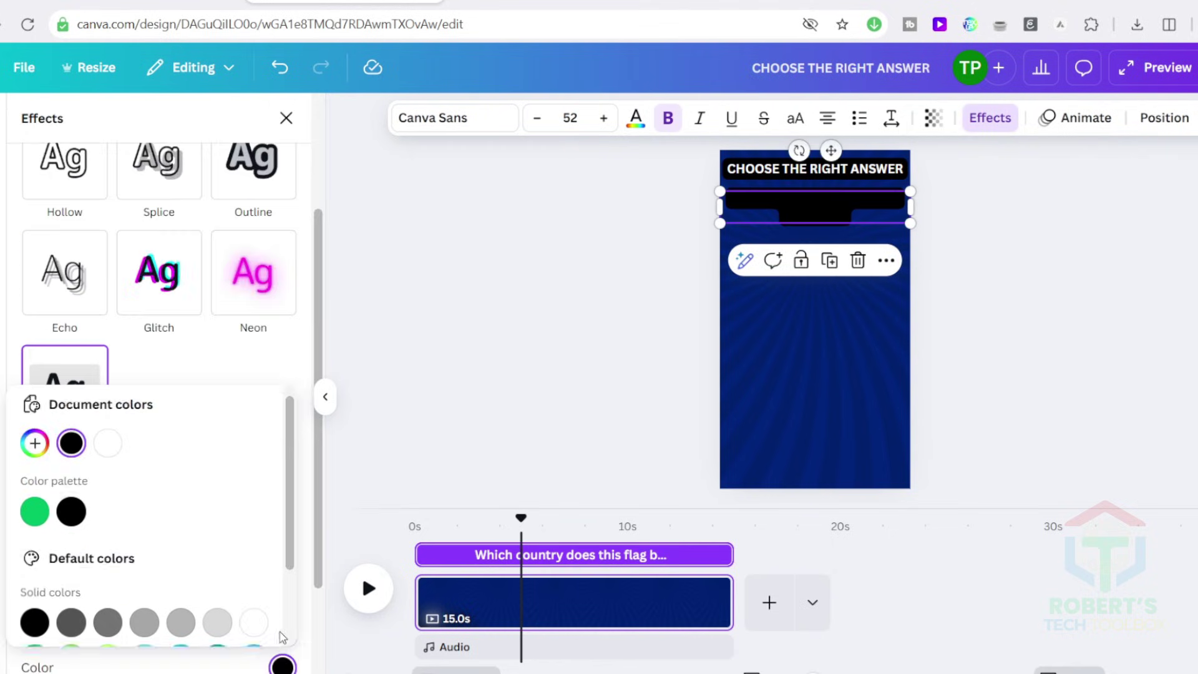
pyautogui.click(996, 250)
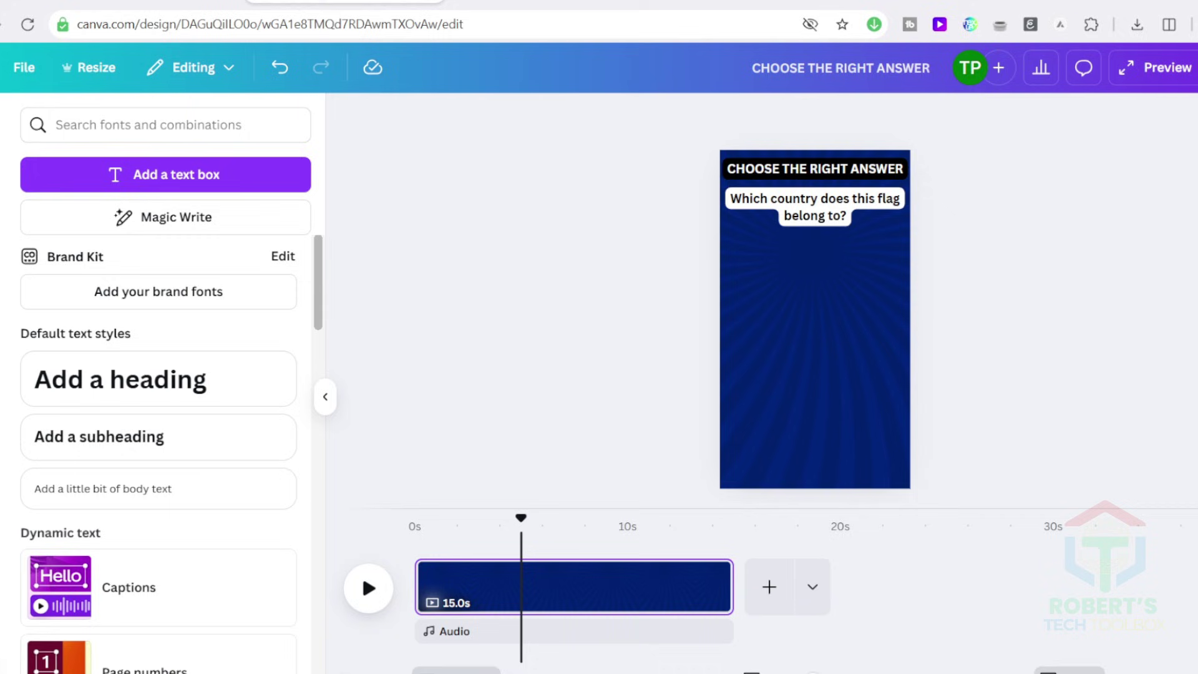
pyautogui.moveTo(827, 210); pyautogui.dragTo(827, 229)
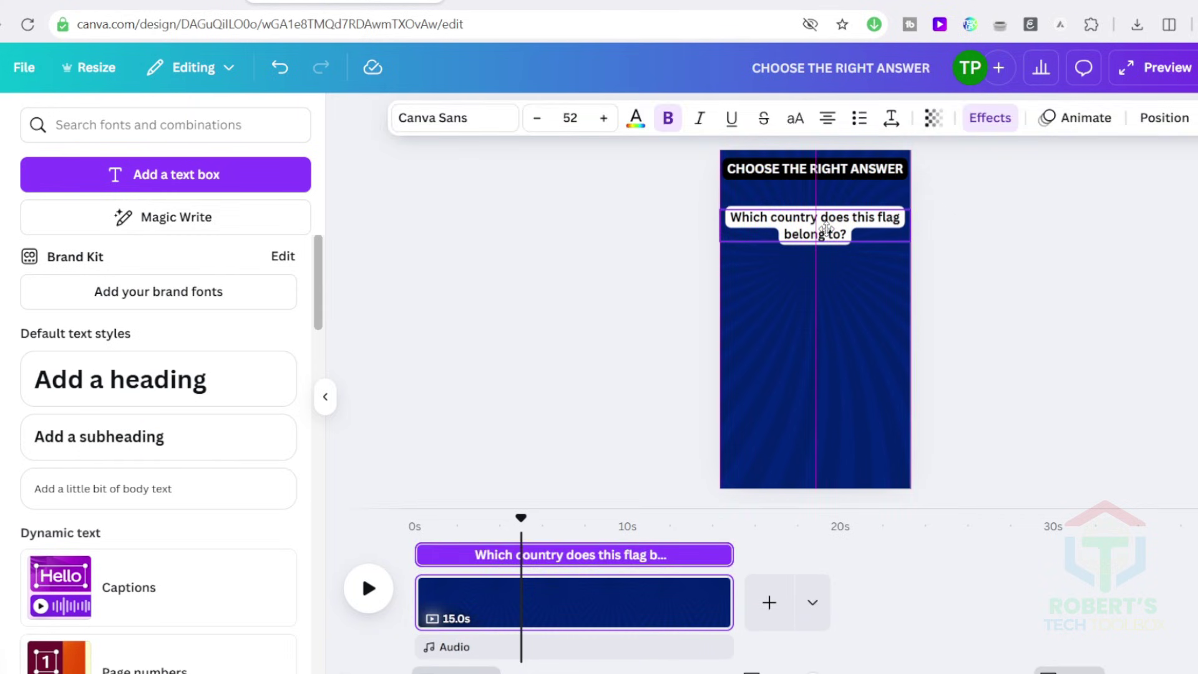
pyautogui.click(951, 230)
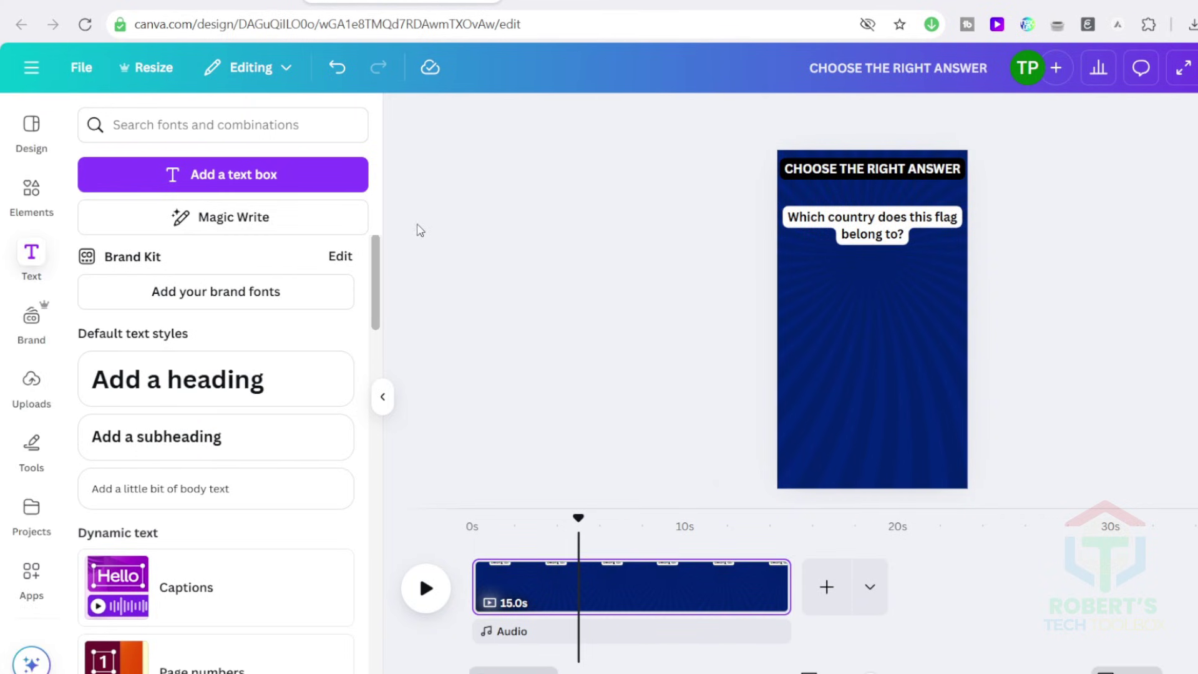
# - Find the "Circle" elements, add the solid circle shape to the page and fill it brown
pyautogui.click(32, 192)
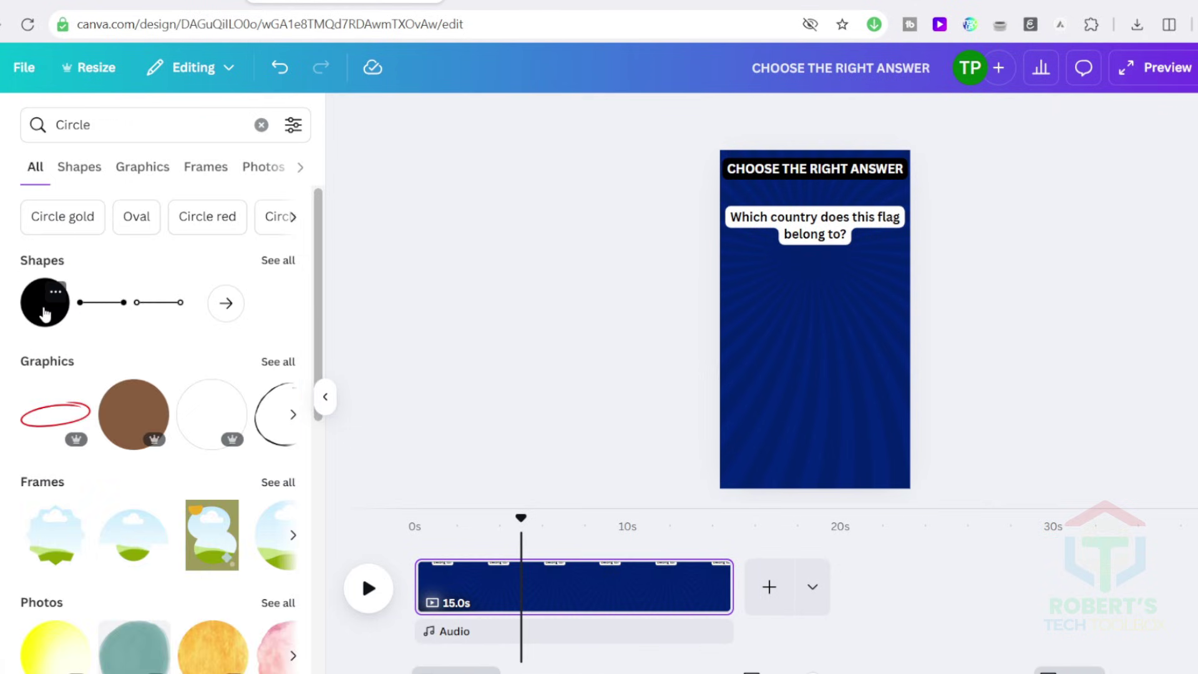
pyautogui.click(102, 303)
pyautogui.click(434, 117)
pyautogui.click(280, 498)
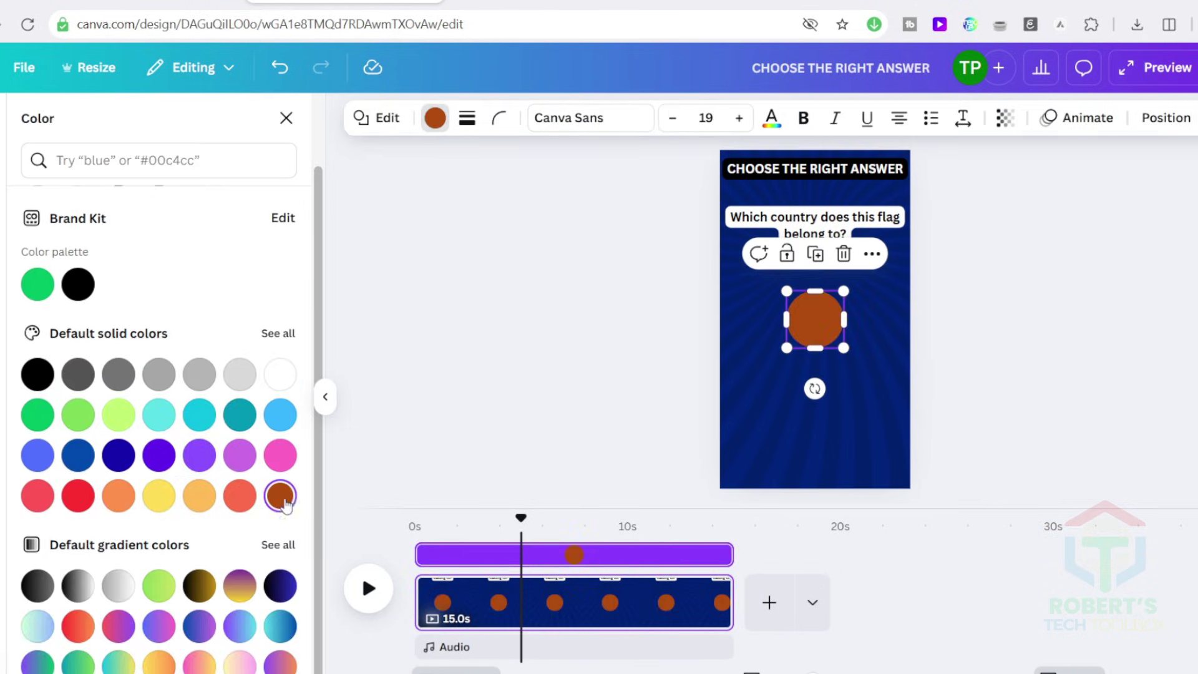
pyautogui.click(435, 118)
# - Shrink the brown circle and centre it between the heading and the question text
pyautogui.moveTo(787, 290); pyautogui.dragTo(813, 313)
pyautogui.moveTo(827, 332); pyautogui.dragTo(826, 241)
pyautogui.click(826, 233)
pyautogui.click(815, 197)
pyautogui.click(1044, 221)
# - Label the brown circle with the question number 1 at font size 60
pyautogui.click(822, 195)
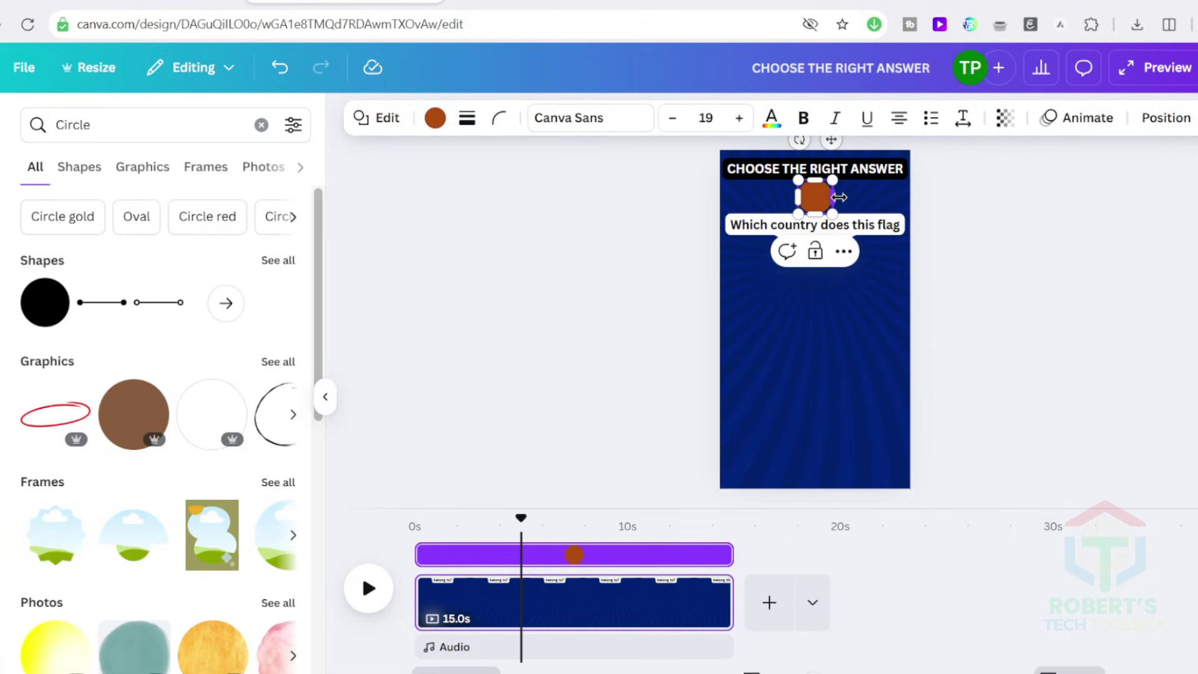
pyautogui.click(822, 195)
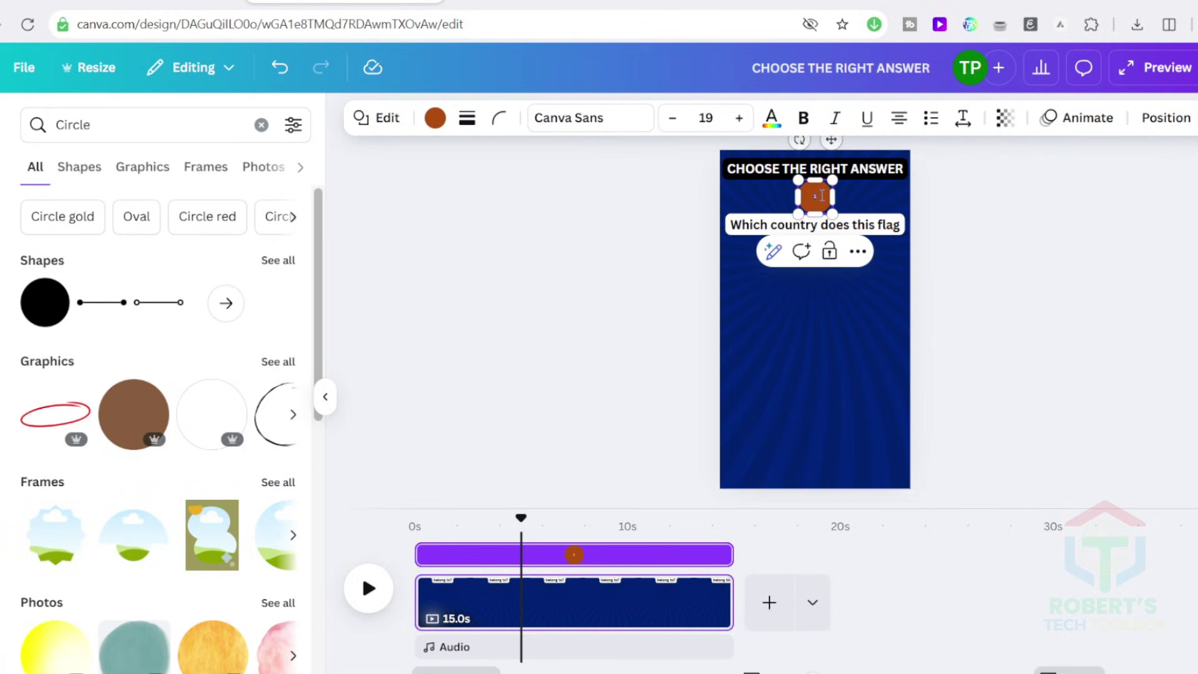
pyautogui.write('60')
pyautogui.click(1099, 231)
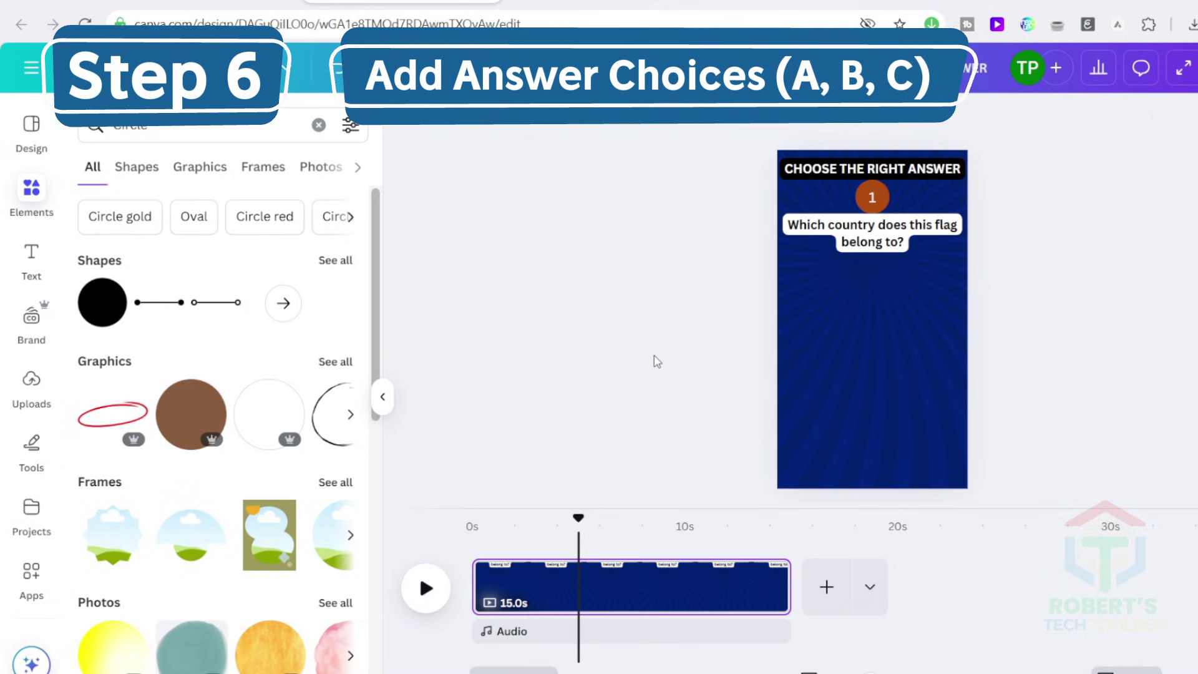
# - Add a square shape below the question and fill it light blue
pyautogui.click(318, 126)
pyautogui.click(31, 194)
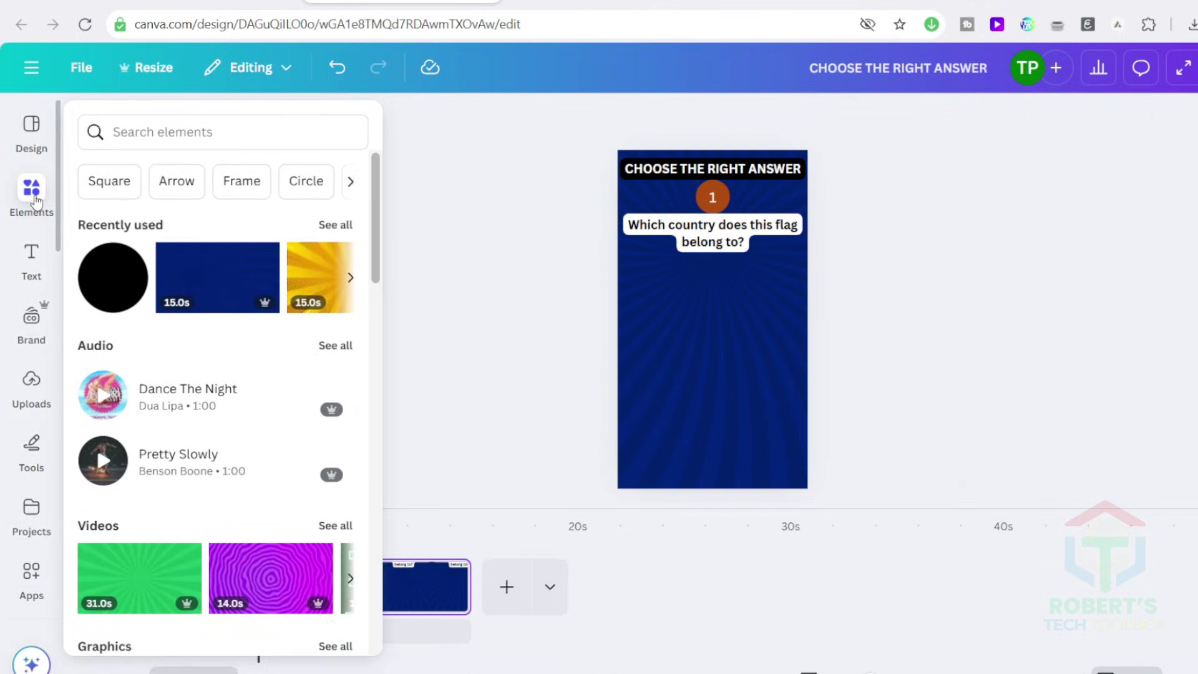
pyautogui.click(139, 129)
pyautogui.write('re')
pyautogui.click(94, 203)
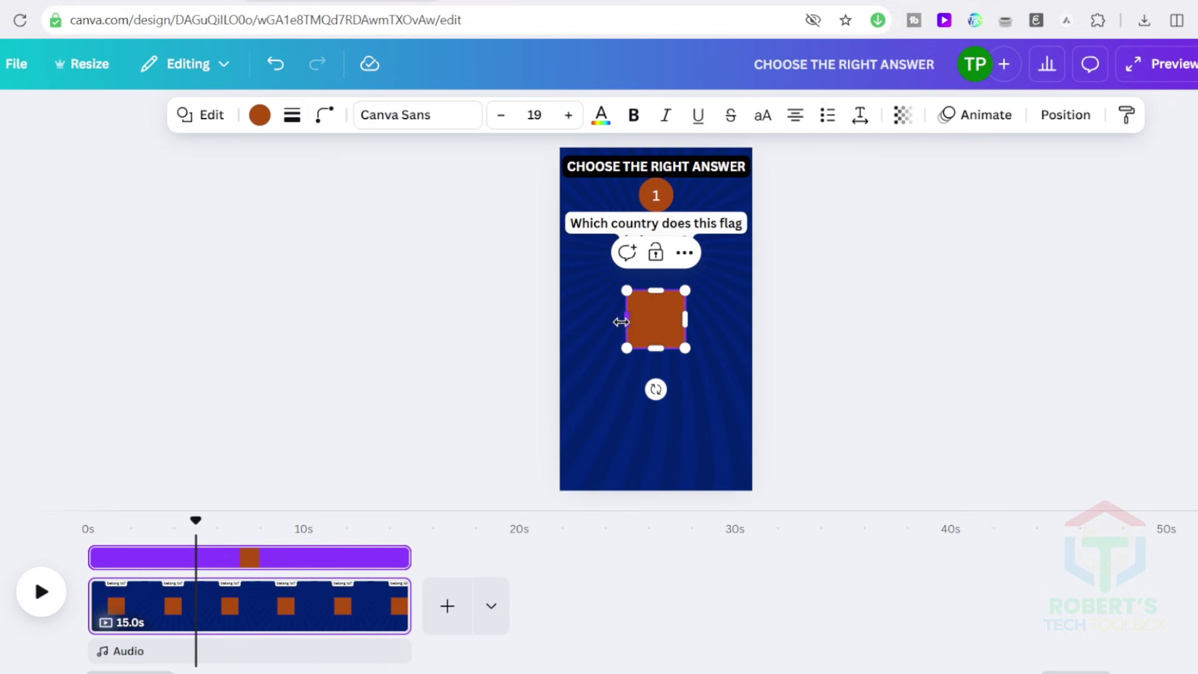
pyautogui.click(259, 115)
pyautogui.scroll(-2, 124, 437)
pyautogui.click(29, 456)
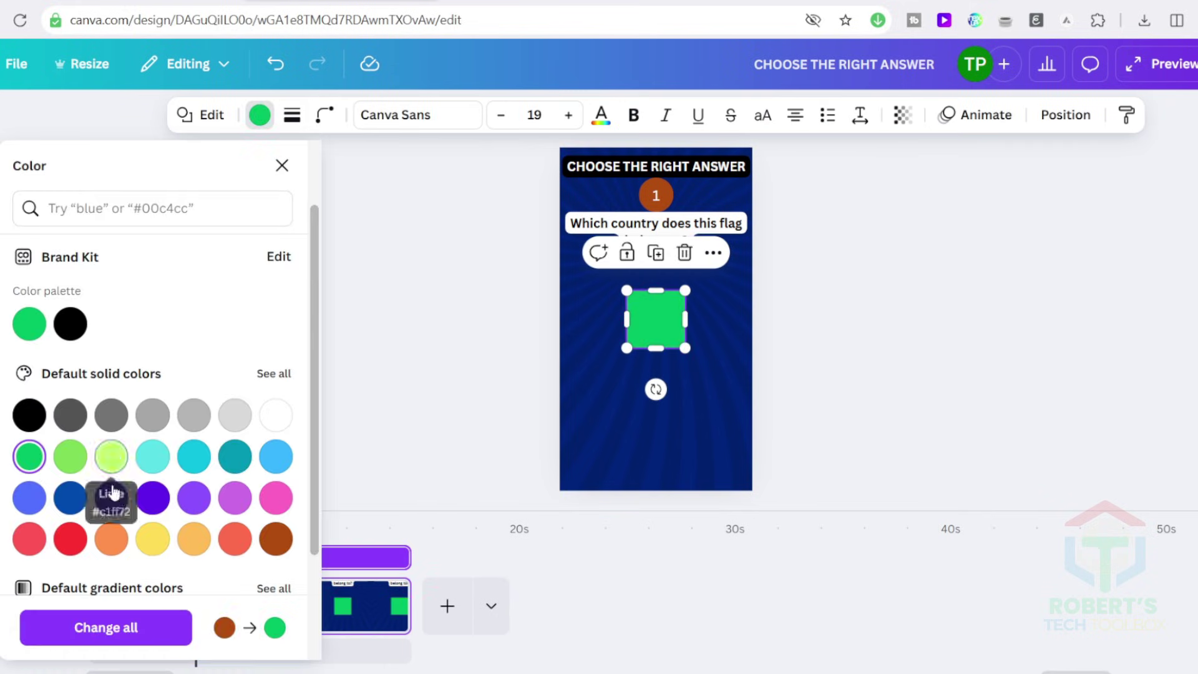
pyautogui.click(31, 542)
pyautogui.click(276, 456)
# - Reshape the light blue square into a wide, thin bar and place it below the question, slightly right of centre
pyautogui.moveTo(627, 319); pyautogui.dragTo(578, 320)
pyautogui.moveTo(685, 319); pyautogui.dragTo(733, 319)
pyautogui.moveTo(655, 291); pyautogui.dragTo(655, 319)
pyautogui.moveTo(578, 334); pyautogui.dragTo(670, 306)
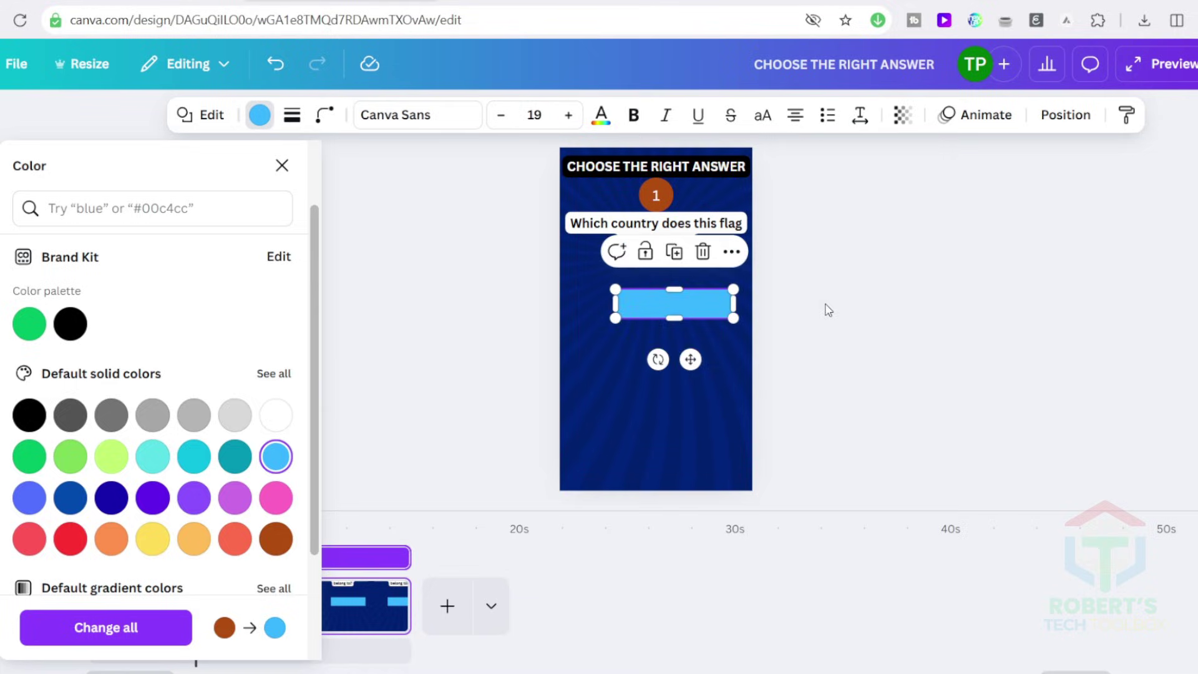
# - Duplicate the numbered circle, place the copy on the left end of the blue bar and change its label to A
pyautogui.click(665, 192)
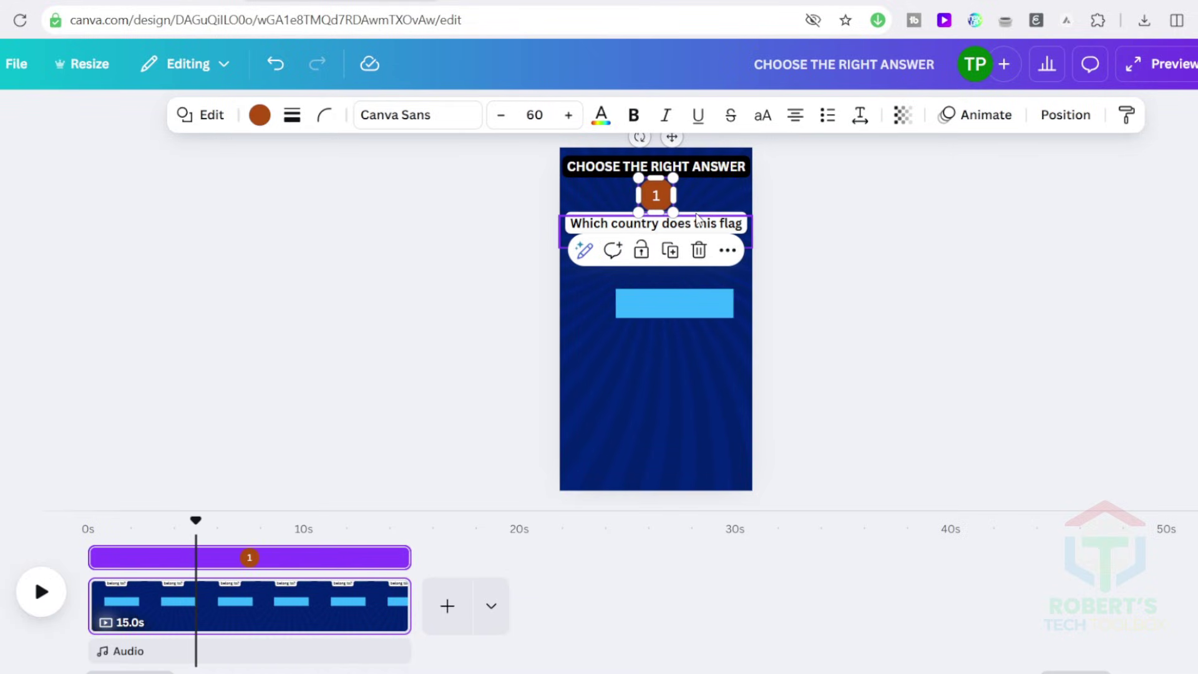
pyautogui.click(669, 250)
pyautogui.moveTo(668, 203); pyautogui.dragTo(606, 299)
pyautogui.click(889, 295)
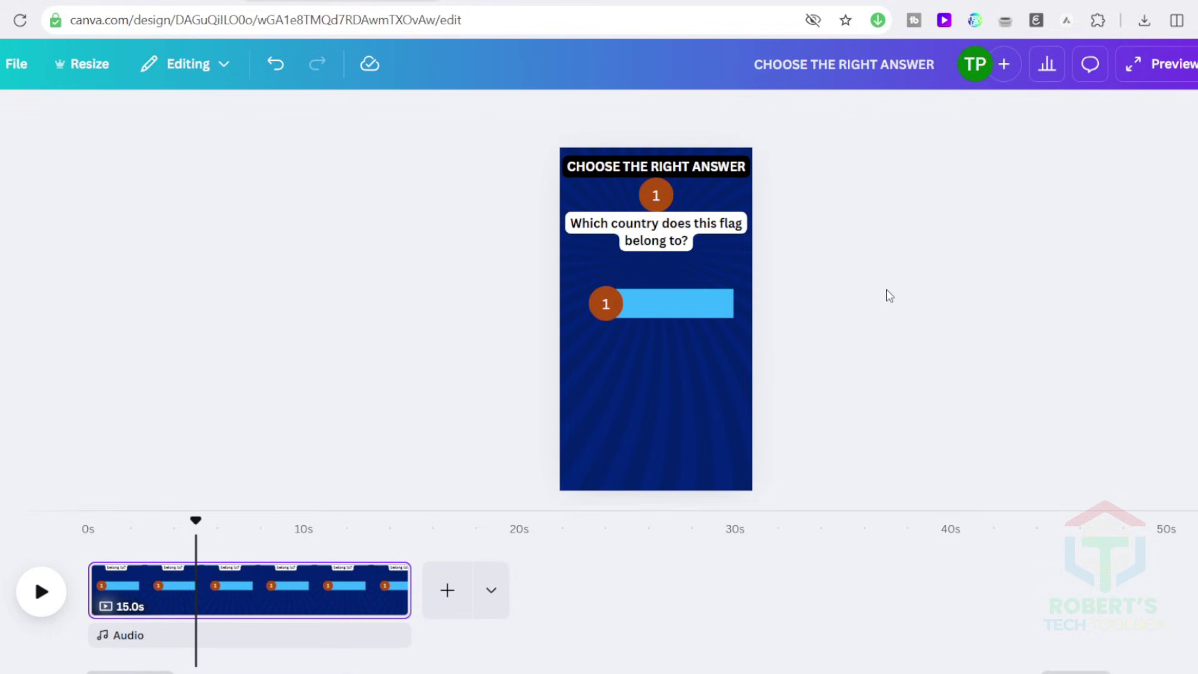
pyautogui.doubleClick(605, 304)
pyautogui.write('A')
pyautogui.click(796, 316)
# - Select the A circle and blue bar together, duplicate them below and change the copy's label to B
pyautogui.moveTo(798, 304); pyautogui.dragTo(602, 306)
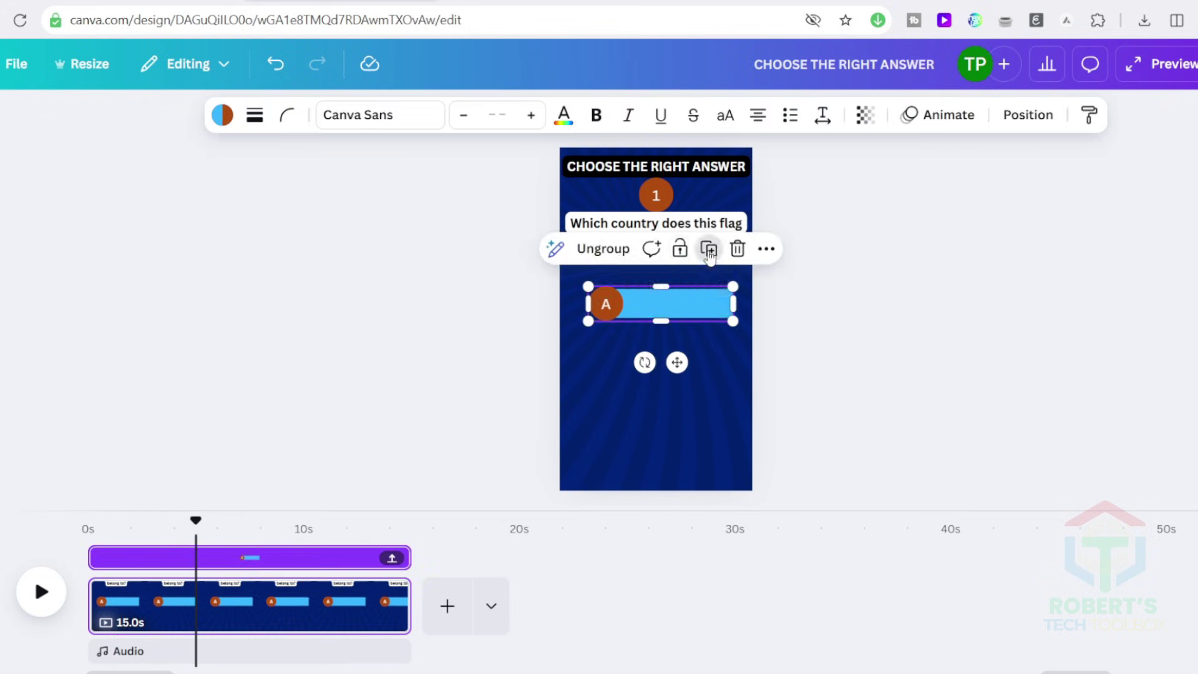
pyautogui.click(709, 249)
pyautogui.doubleClick(606, 341)
pyautogui.write('B')
pyautogui.click(786, 337)
pyautogui.click(606, 339)
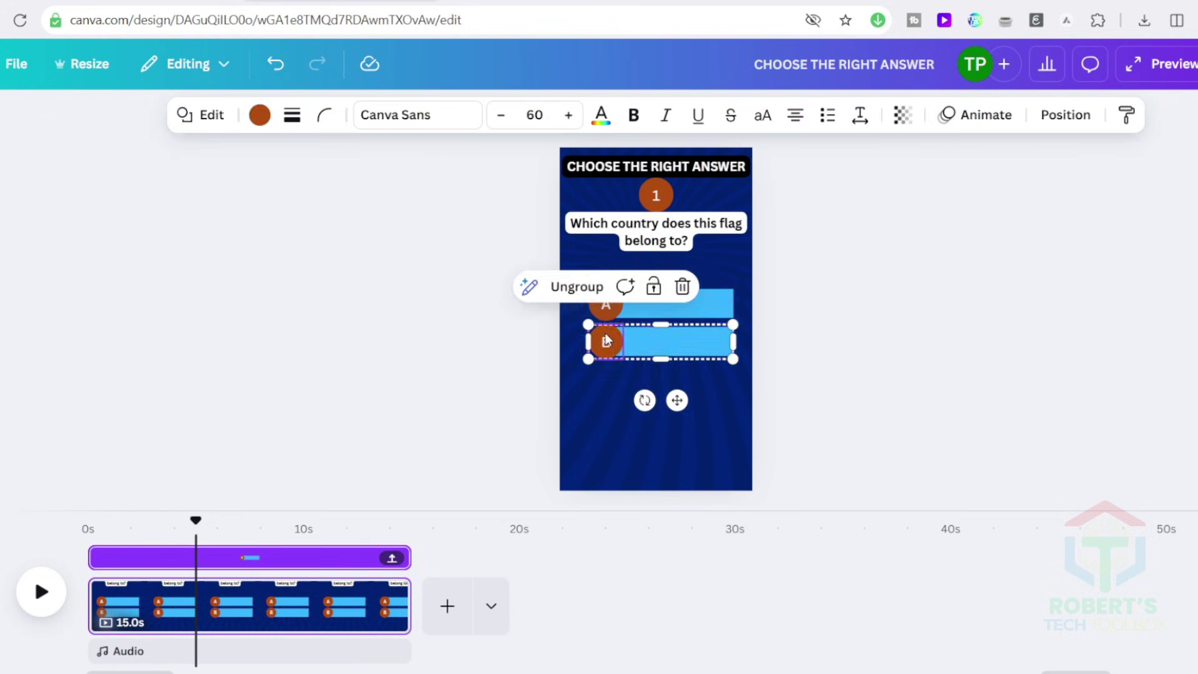
# - Duplicate the B answer row below itself and change the copy's label to C
pyautogui.rightClick(606, 340)
pyautogui.click(736, 302)
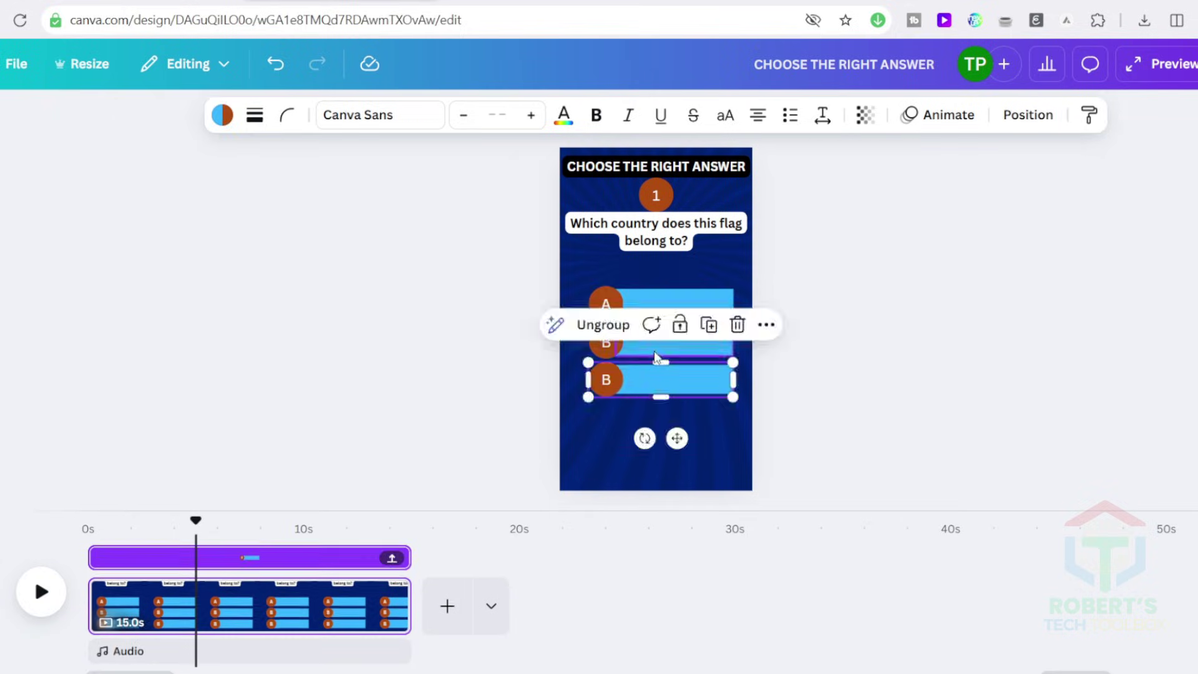
pyautogui.moveTo(746, 345); pyautogui.dragTo(598, 343)
pyautogui.doubleClick(606, 379)
pyautogui.write('C')
pyautogui.click(1072, 415)
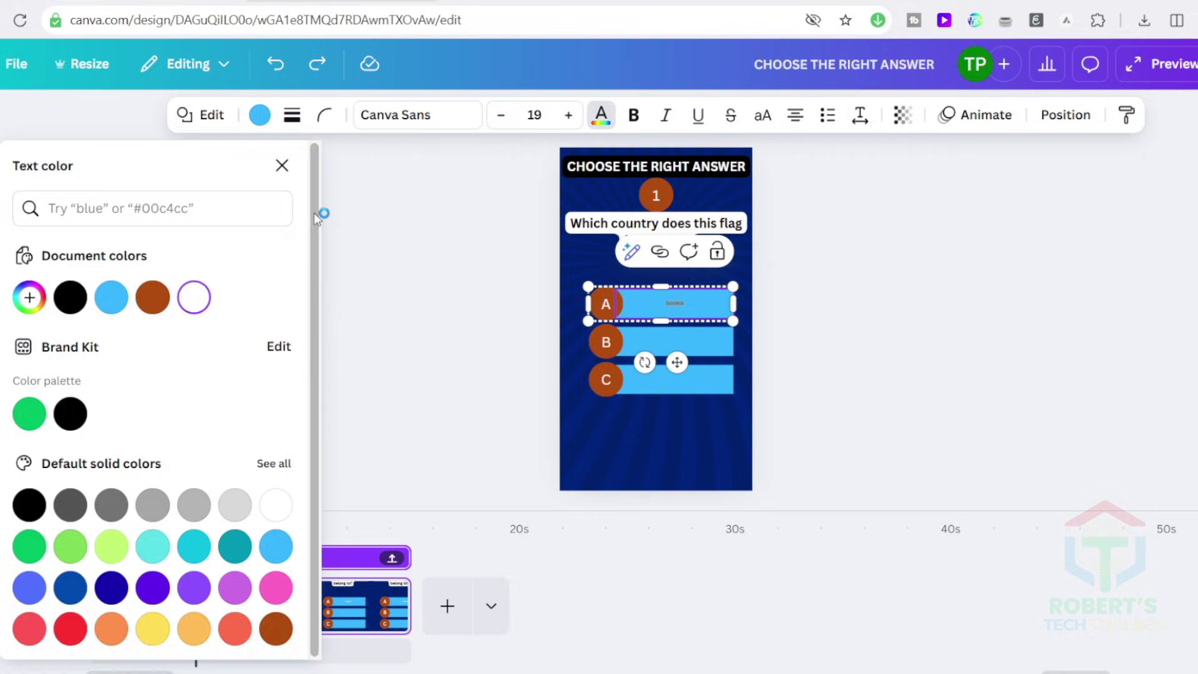
# - Enter Slovakia, Slovenia and Serbia on the A, B and C answer bars in bold black text
pyautogui.write('Slovakia')
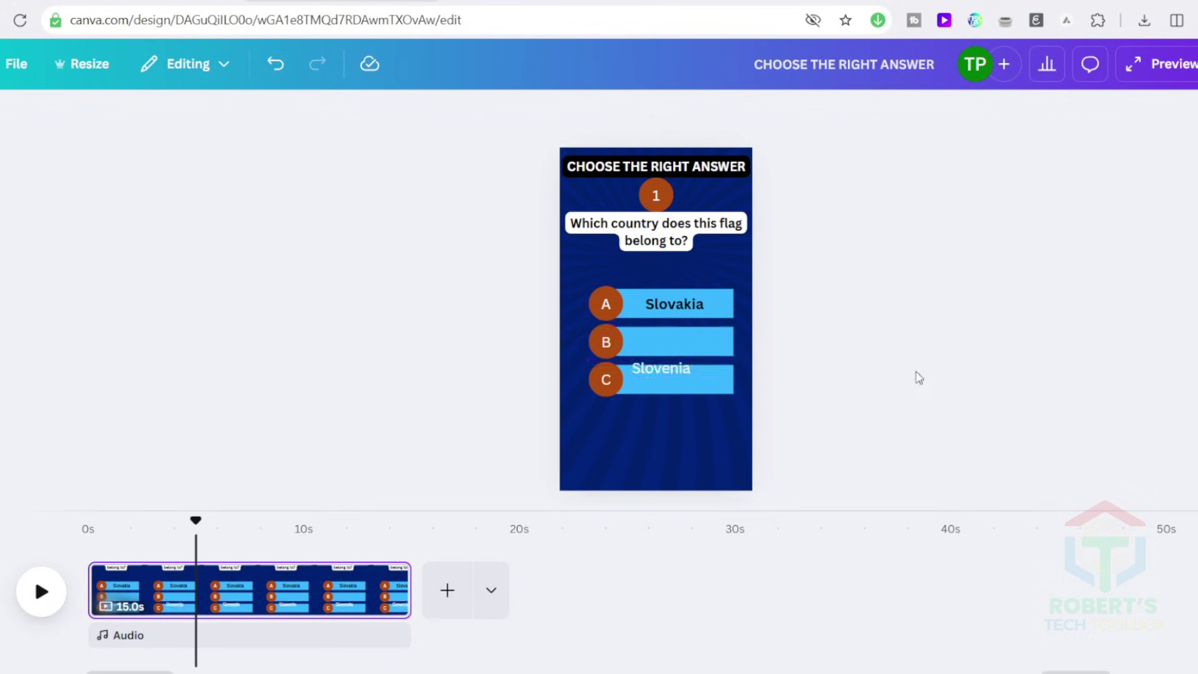
pyautogui.click(674, 341)
pyautogui.click(600, 115)
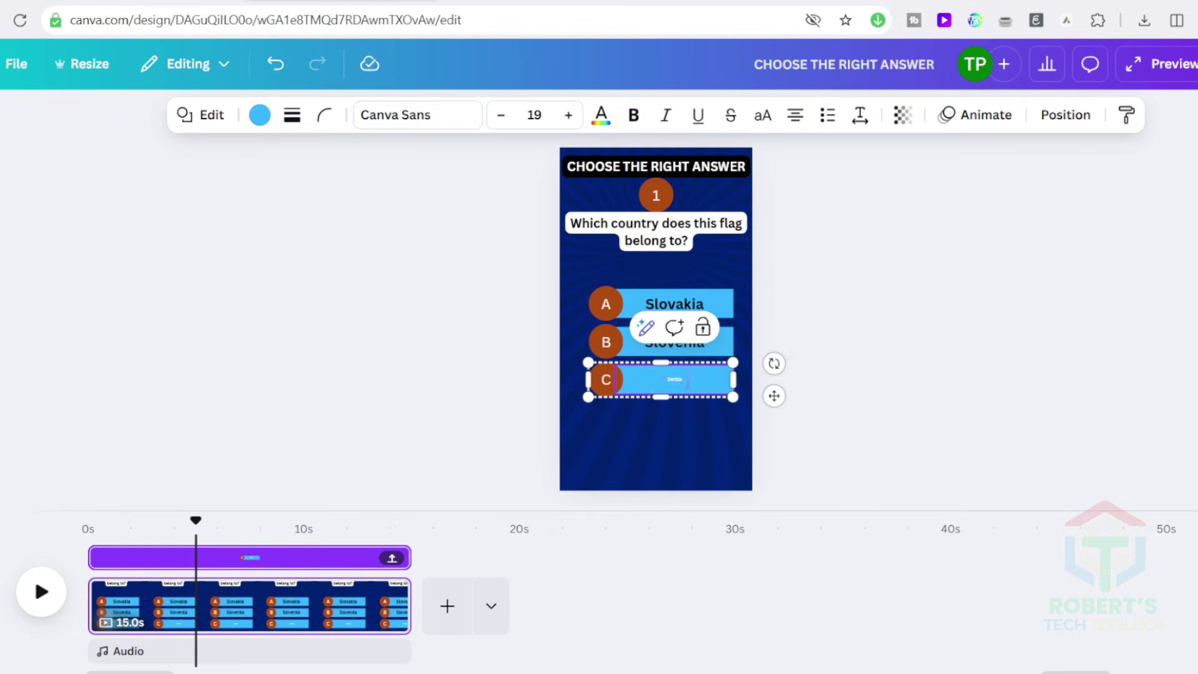
pyautogui.write('Serbia')
pyautogui.click(913, 347)
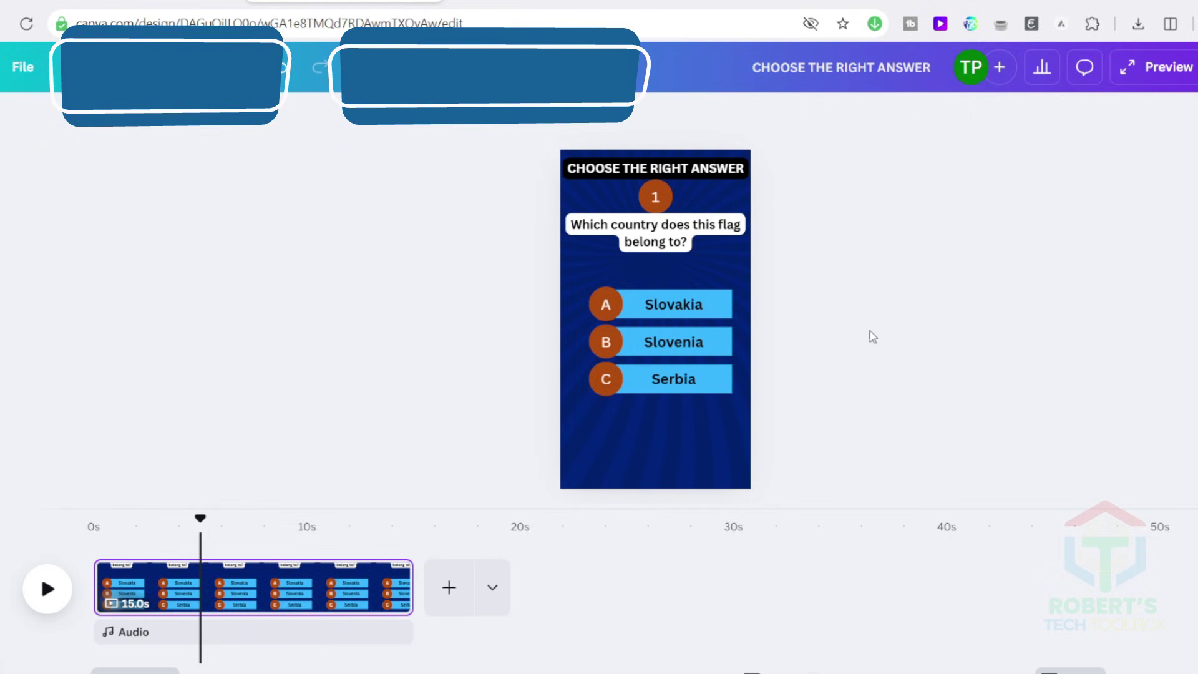
# - Select all three answer rows together and move them down to leave room below the question
pyautogui.moveTo(808, 395); pyautogui.dragTo(733, 300)
pyautogui.press('Down')
pyautogui.press('Down')
pyautogui.press('Down')
pyautogui.press('Down')
pyautogui.press('Down')
pyautogui.press('Down')
pyautogui.press('Down')
pyautogui.press('Down')
pyautogui.press('Down')
pyautogui.press('Down')
pyautogui.press('Down')
pyautogui.press('Down')
pyautogui.press('Down')
pyautogui.press('Down')
pyautogui.press('Down')
pyautogui.press('Down')
pyautogui.press('Down')
pyautogui.press('Down')
pyautogui.press('Down')
pyautogui.press('Down')
pyautogui.press('Down')
pyautogui.press('Down')
pyautogui.press('Down')
pyautogui.press('Down')
pyautogui.press('Down')
pyautogui.press('Down')
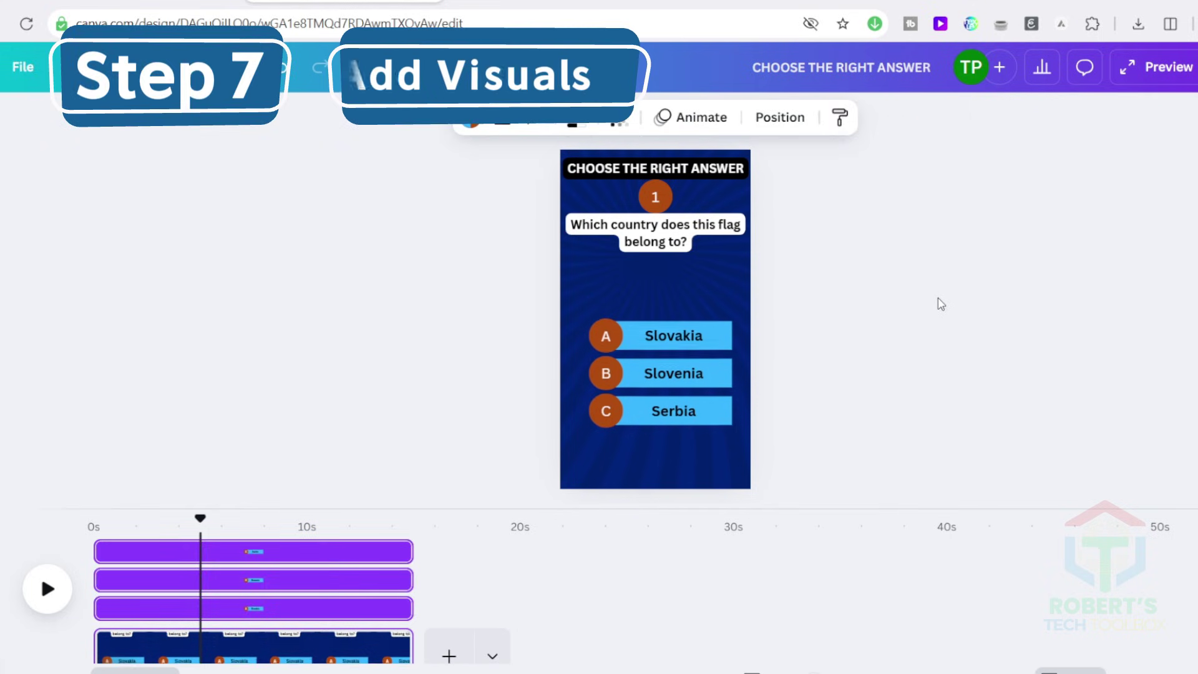
pyautogui.click(943, 301)
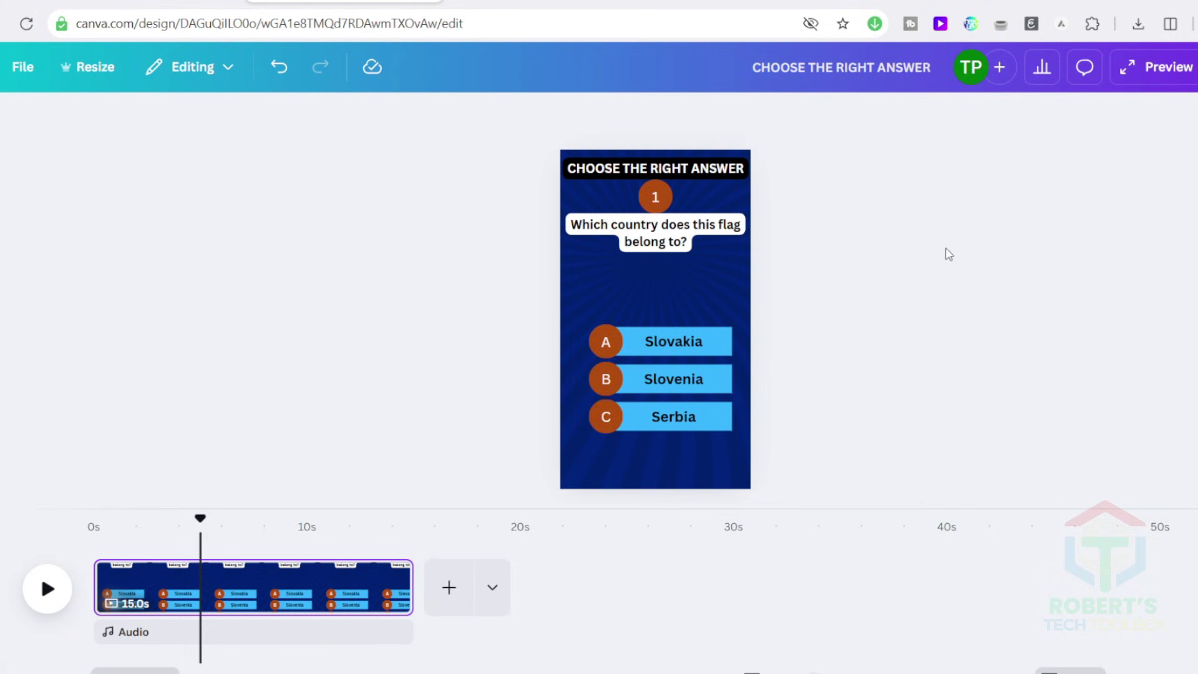
# - Find a laptop-shaped frame among the frame elements and place it between the question and the answers
pyautogui.moveTo(1, 188)
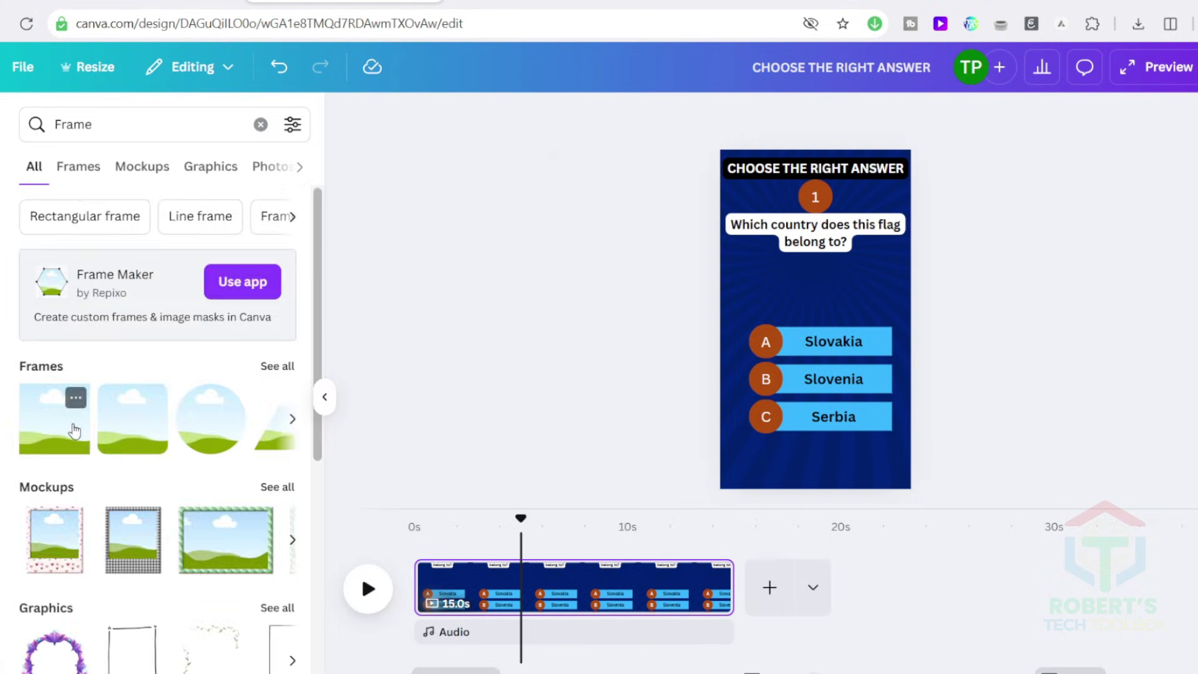
pyautogui.click(270, 374)
pyautogui.click(253, 398)
pyautogui.moveTo(824, 318); pyautogui.dragTo(829, 290)
# - Move the three answer rows slightly lower and adjust the laptop frame's position between the question and row A
pyautogui.moveTo(970, 443); pyautogui.dragTo(758, 338)
pyautogui.moveTo(821, 377); pyautogui.dragTo(821, 388)
pyautogui.click(1016, 359)
pyautogui.moveTo(812, 293)
pyautogui.mouseDown()
pyautogui.moveTo(815, 304)
pyautogui.moveTo(751, 266)
pyautogui.moveTo(815, 299)
pyautogui.mouseUp()
pyautogui.click(1070, 294)
pyautogui.click(1005, 294)
pyautogui.click(1005, 294)
pyautogui.click(844, 248)
pyautogui.click(822, 299)
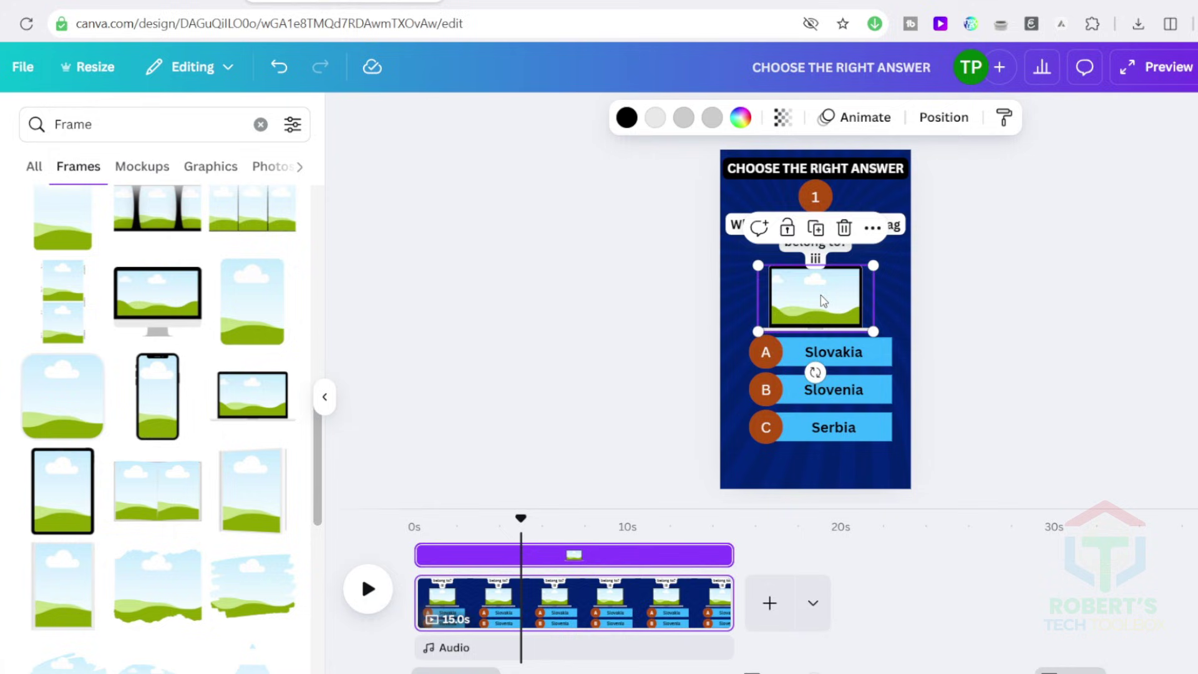
# - Delete stray letters after the question text and shift the three answer rows slightly further below the laptop frame
pyautogui.moveTo(1042, 453); pyautogui.dragTo(731, 340)
pyautogui.click(824, 257)
pyautogui.click(824, 257)
pyautogui.press('BackSpace')
pyautogui.press('BackSpace')
pyautogui.click(1014, 350)
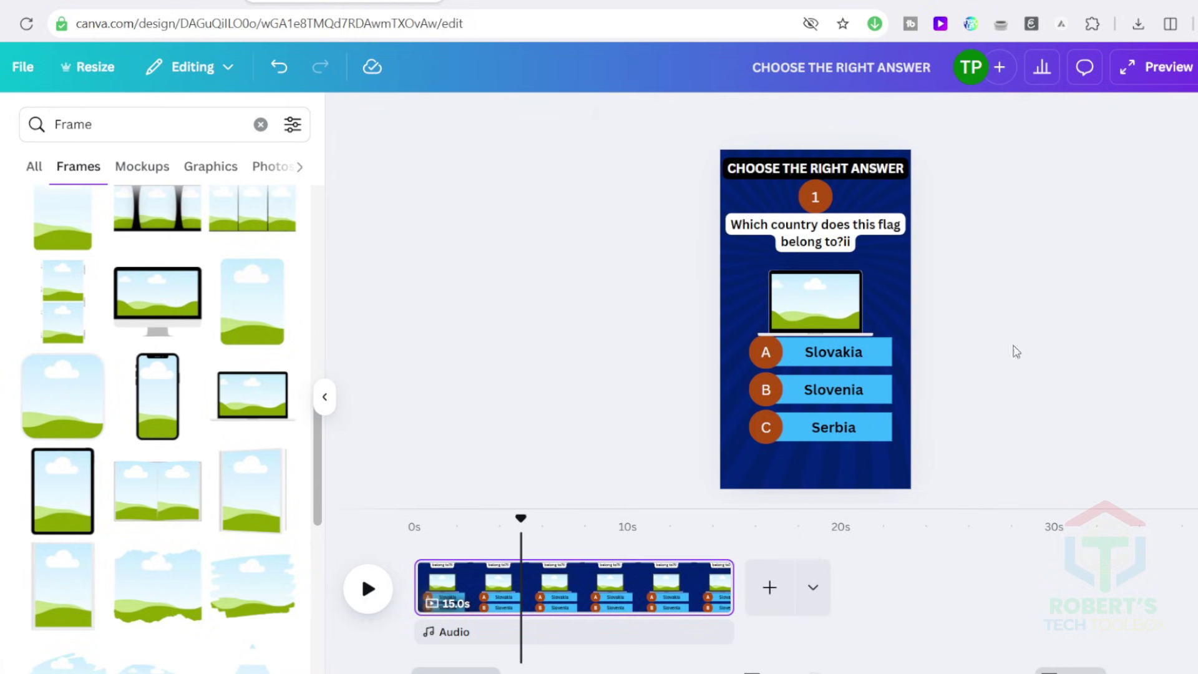
pyautogui.moveTo(982, 439); pyautogui.dragTo(750, 334)
pyautogui.moveTo(817, 390); pyautogui.dragTo(817, 396)
pyautogui.click(1101, 304)
# - Search the video elements for "countdown timer 5 seconds"
pyautogui.click(34, 179)
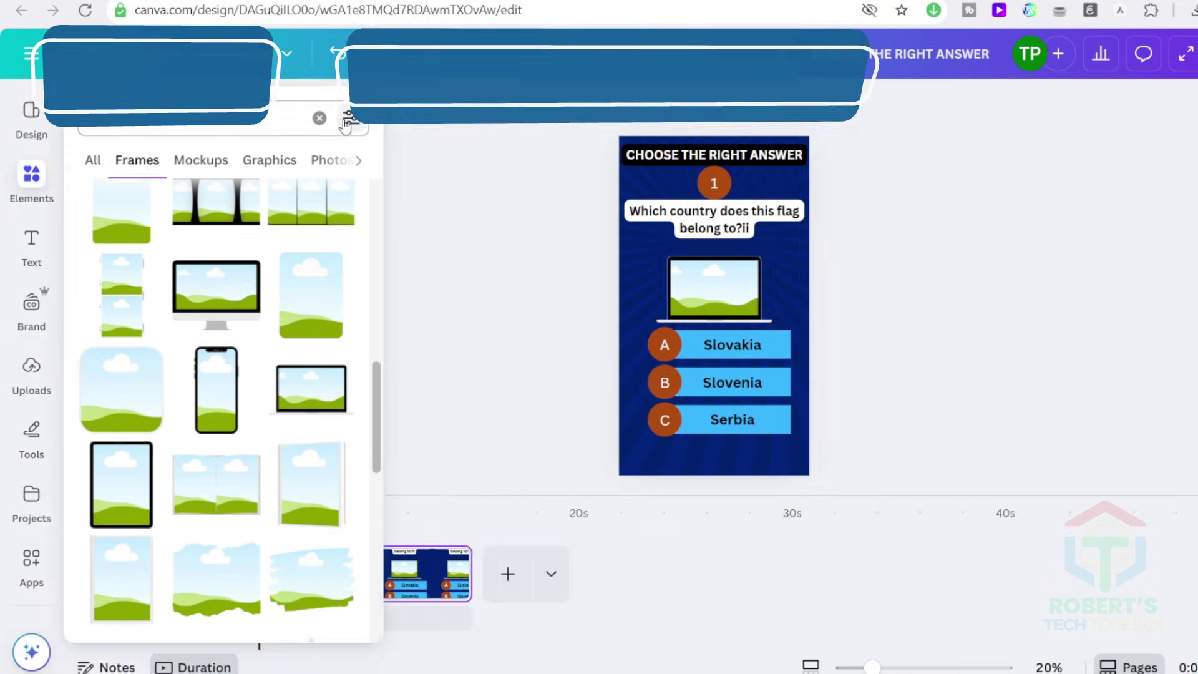
pyautogui.click(260, 124)
pyautogui.click(36, 181)
pyautogui.click(138, 124)
pyautogui.write('countdown timer')
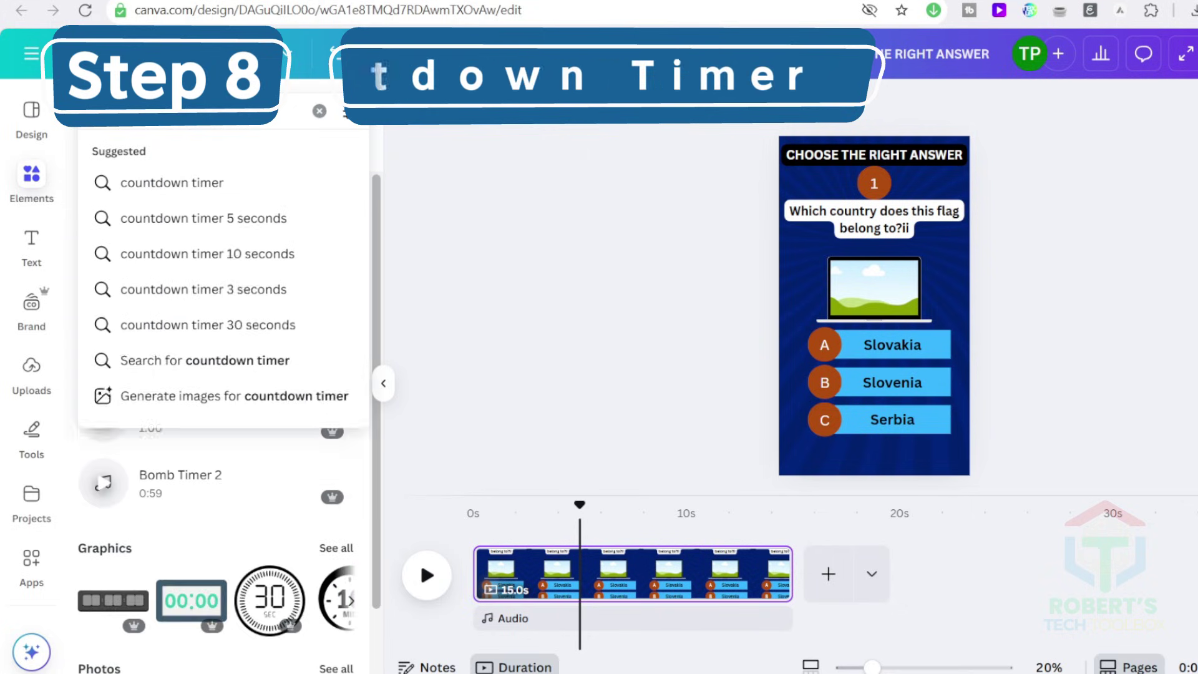
pyautogui.press('Return')
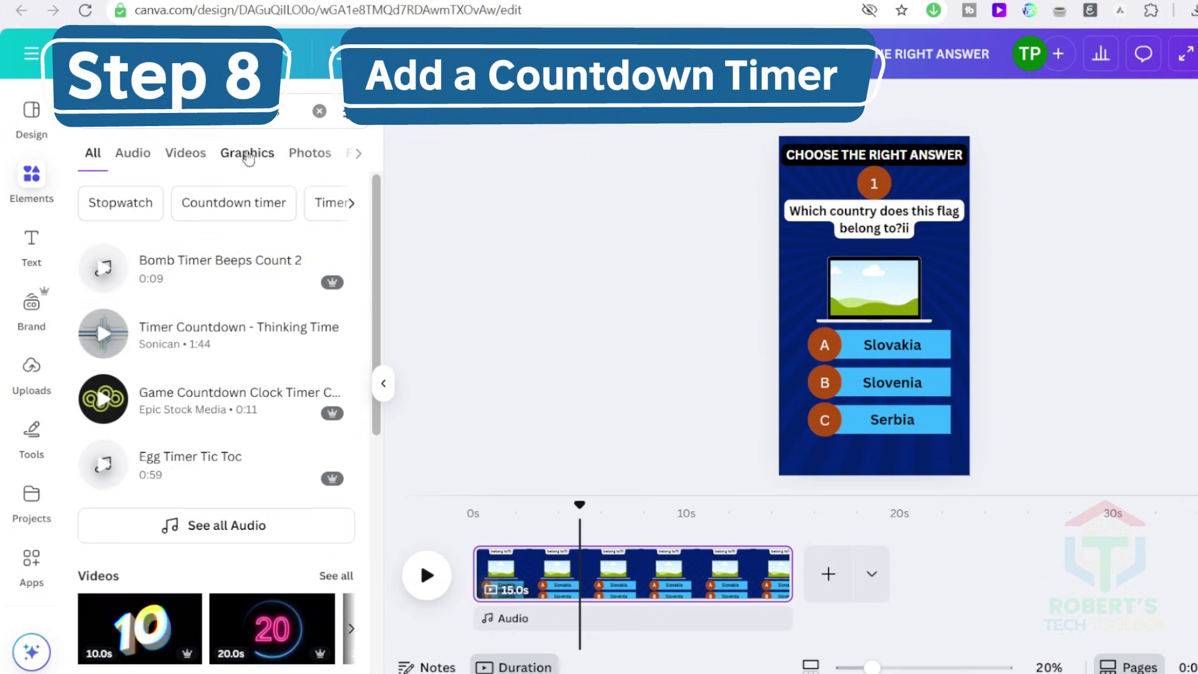
pyautogui.click(185, 153)
pyautogui.write('5 seconds')
pyautogui.press('Return')
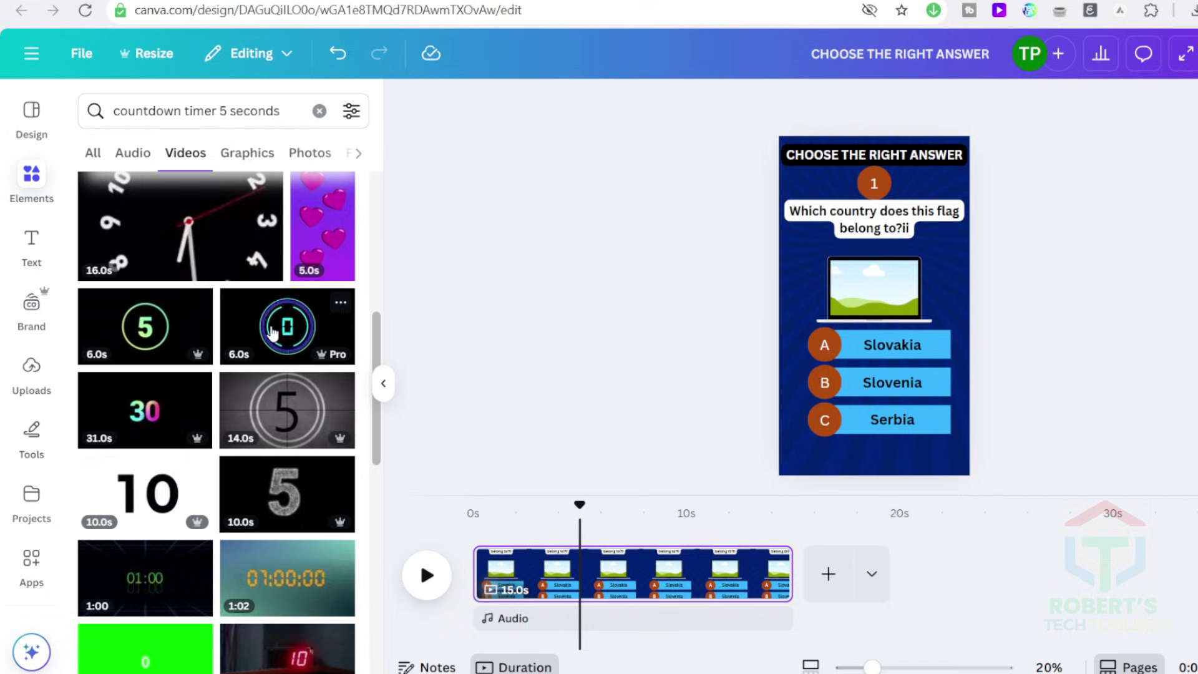
# - Add the 6.0-second blue circular countdown video to the page and keep its clip selected
pyautogui.scroll(3, 283, 511)
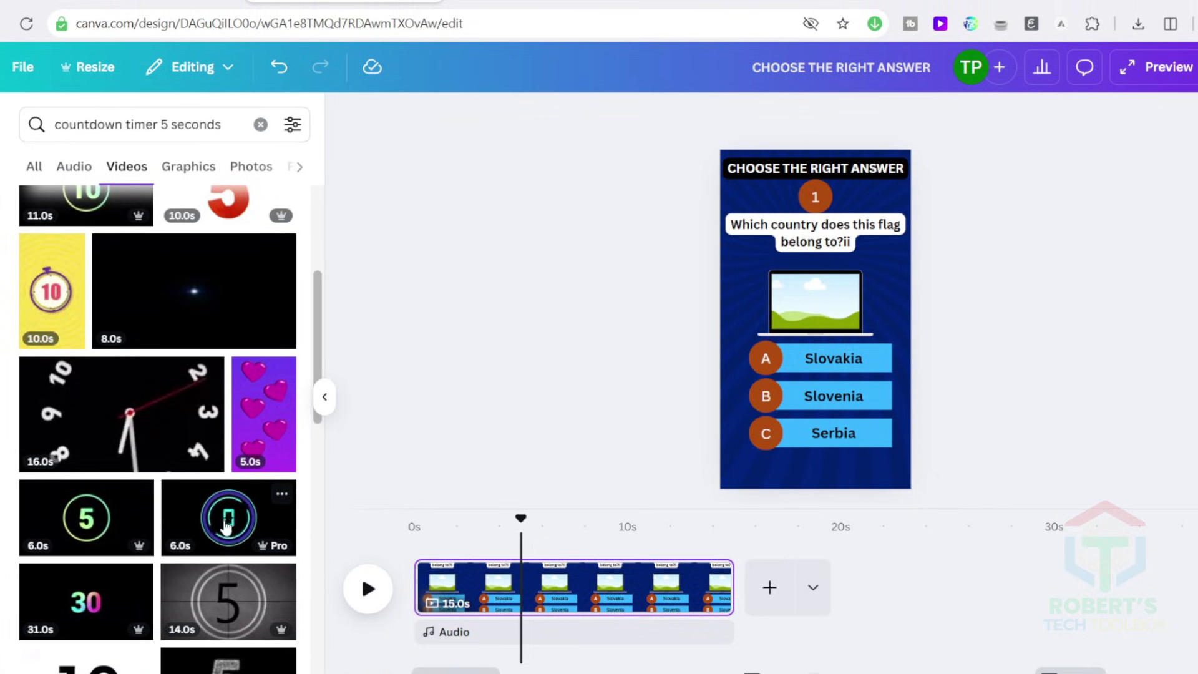
pyautogui.click(282, 511)
pyautogui.click(498, 118)
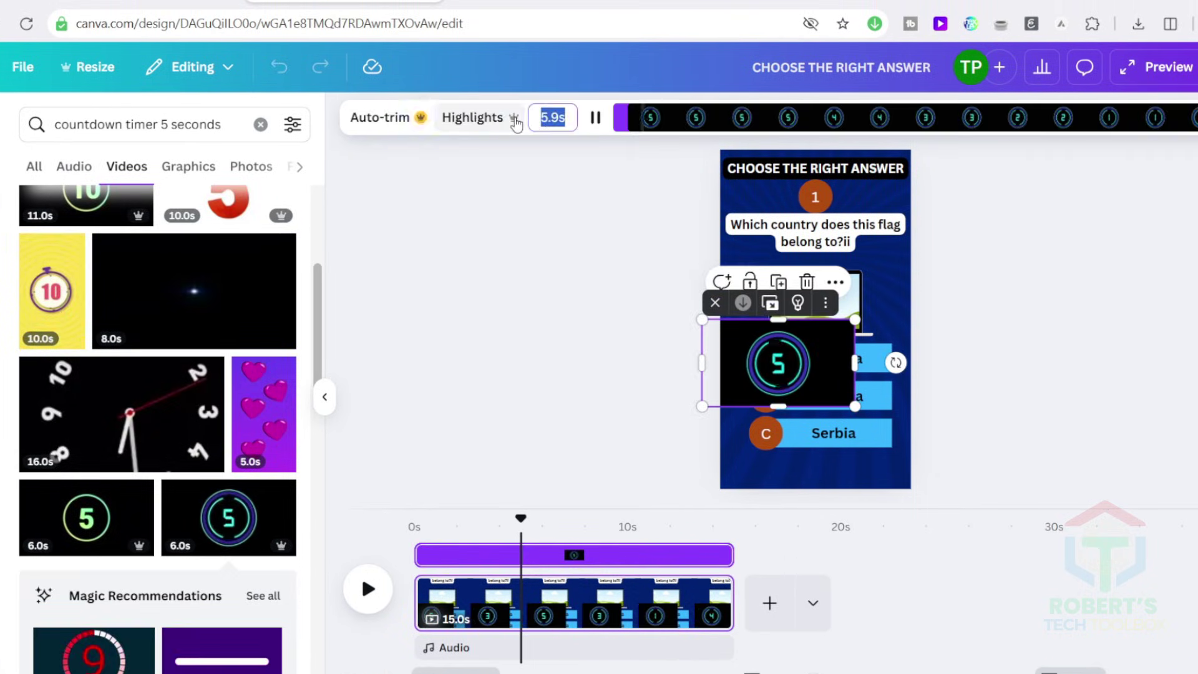
pyautogui.hotkey('ctrl', 'z')
pyautogui.click(770, 366)
pyautogui.click(793, 363)
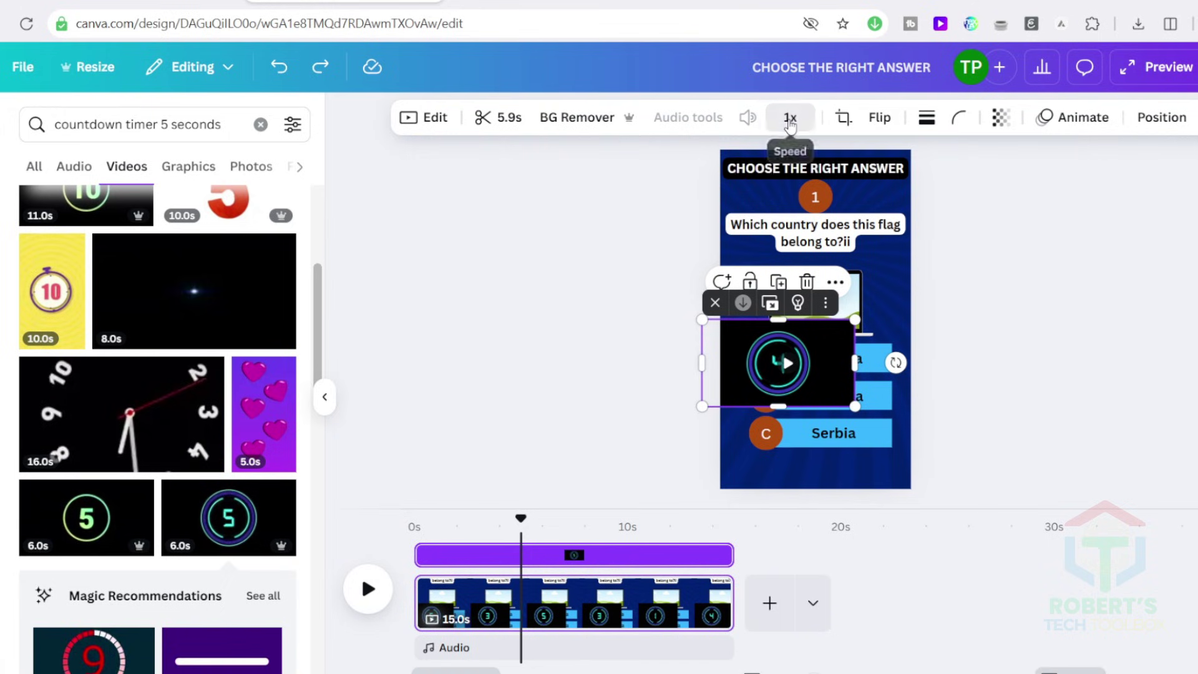
# - Set the countdown video's playback speed to 1.17x
pyautogui.click(790, 117)
pyautogui.click(433, 118)
pyautogui.click(790, 117)
pyautogui.moveTo(753, 191)
pyautogui.mouseDown()
pyautogui.moveTo(737, 194)
pyautogui.moveTo(775, 192)
pyautogui.mouseUp()
pyautogui.press('BackSpace')
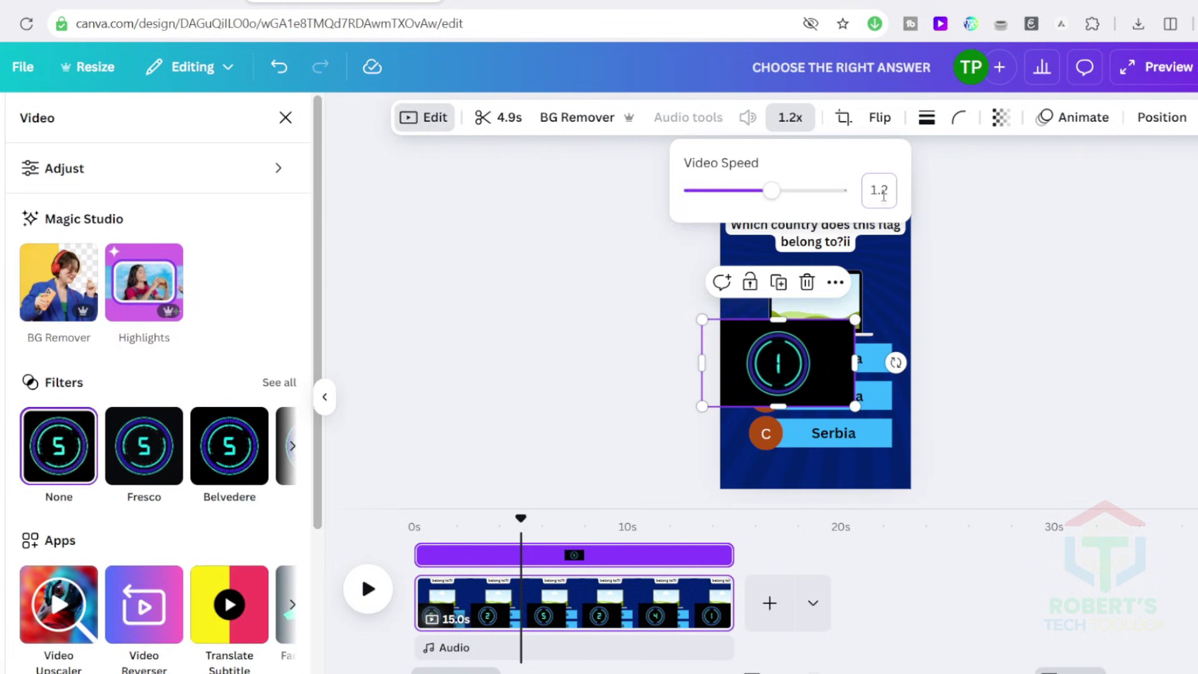
pyautogui.write('6')
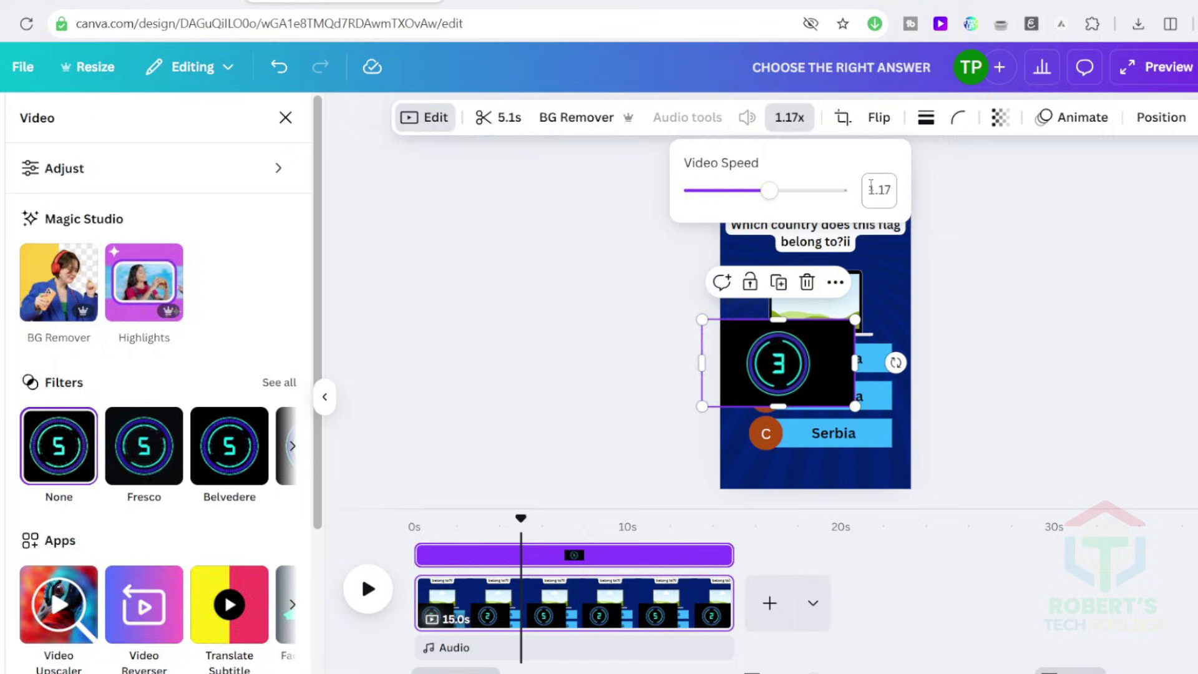
pyautogui.click(529, 260)
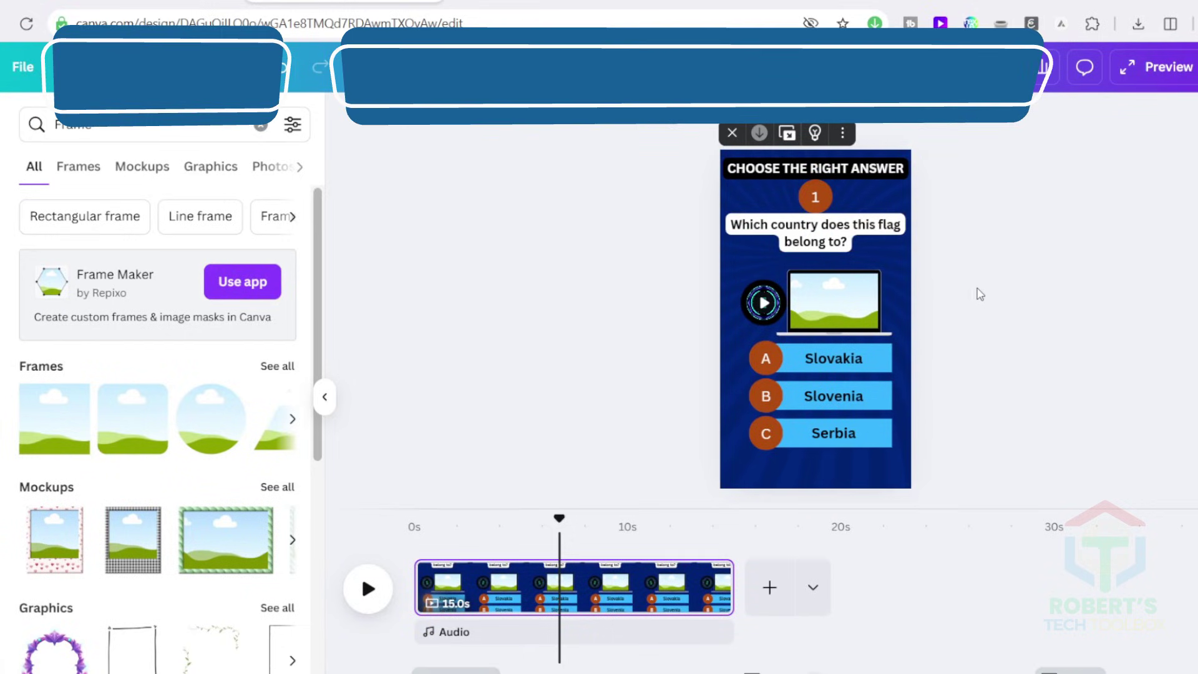
# - Group the numbered circle with the question text
pyautogui.moveTo(932, 258); pyautogui.dragTo(807, 201)
pyautogui.hotkey('ctrl', 'g')
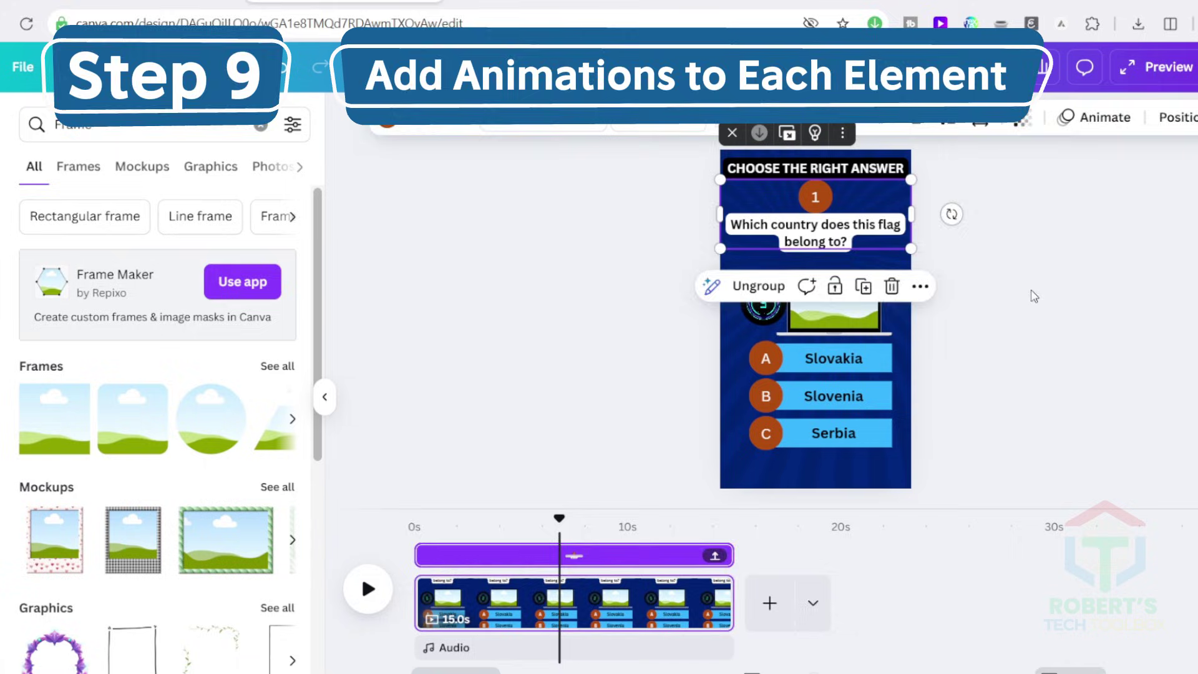
pyautogui.click(946, 358)
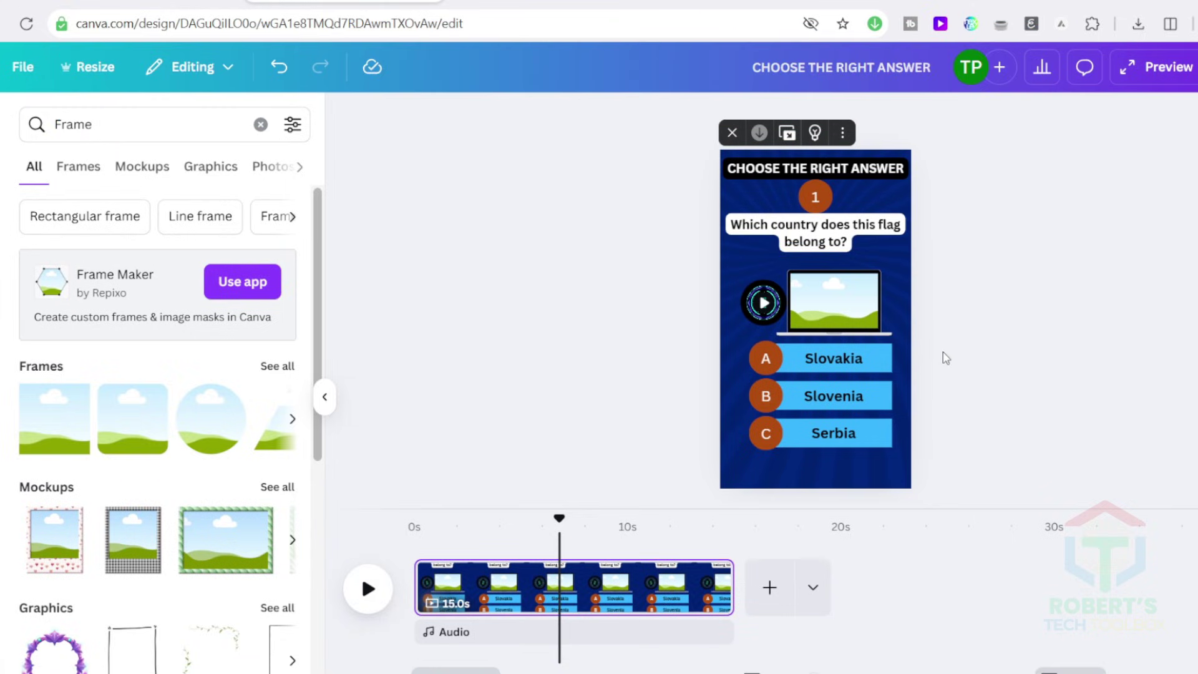
# - Group each answer's letter circle with its blue bar for rows A, B and C
pyautogui.click(885, 364)
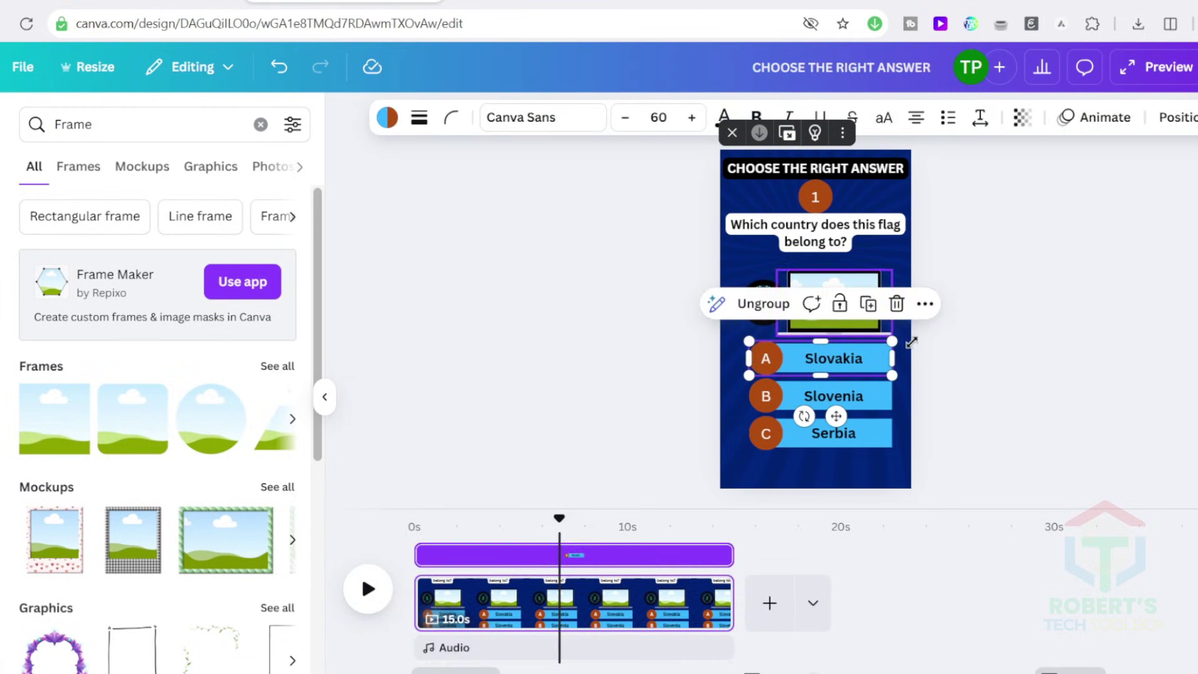
pyautogui.click(951, 390)
pyautogui.click(743, 395)
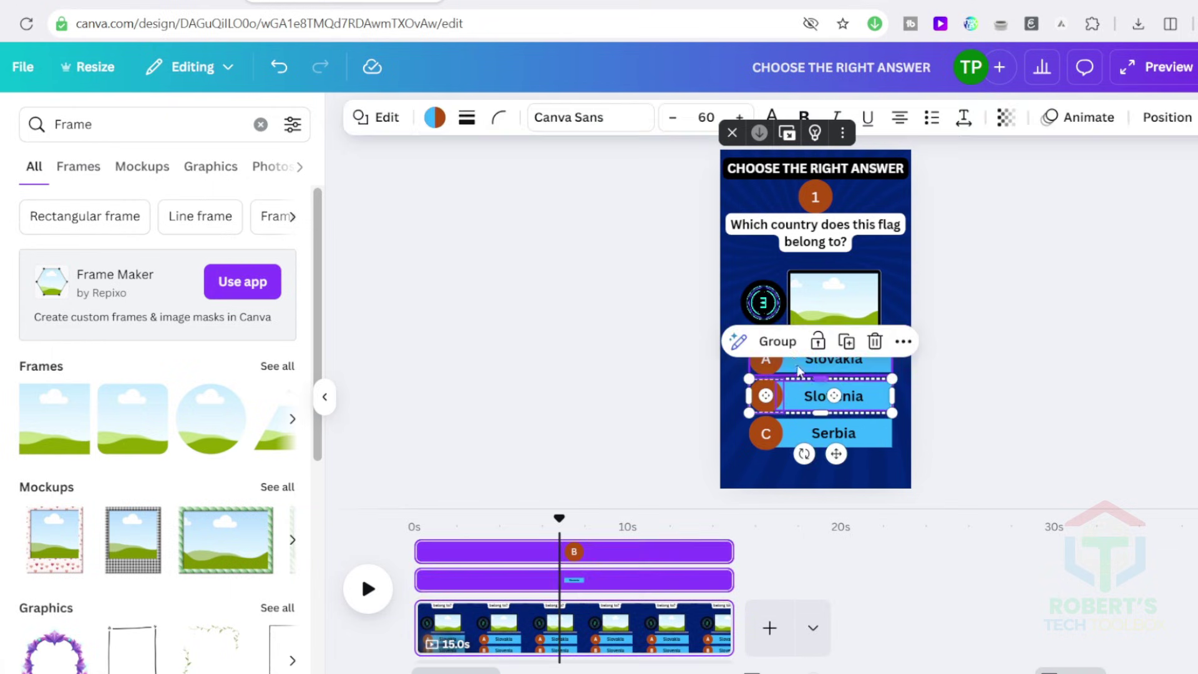
pyautogui.click(953, 441)
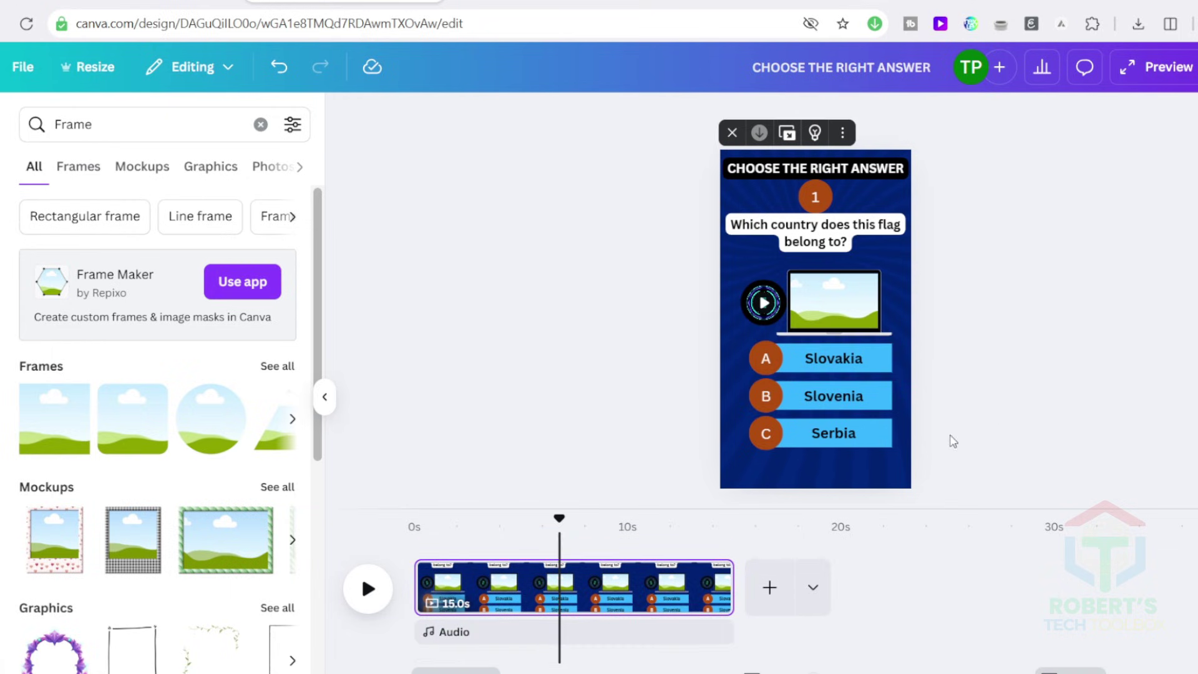
pyautogui.click(769, 443)
pyautogui.click(772, 379)
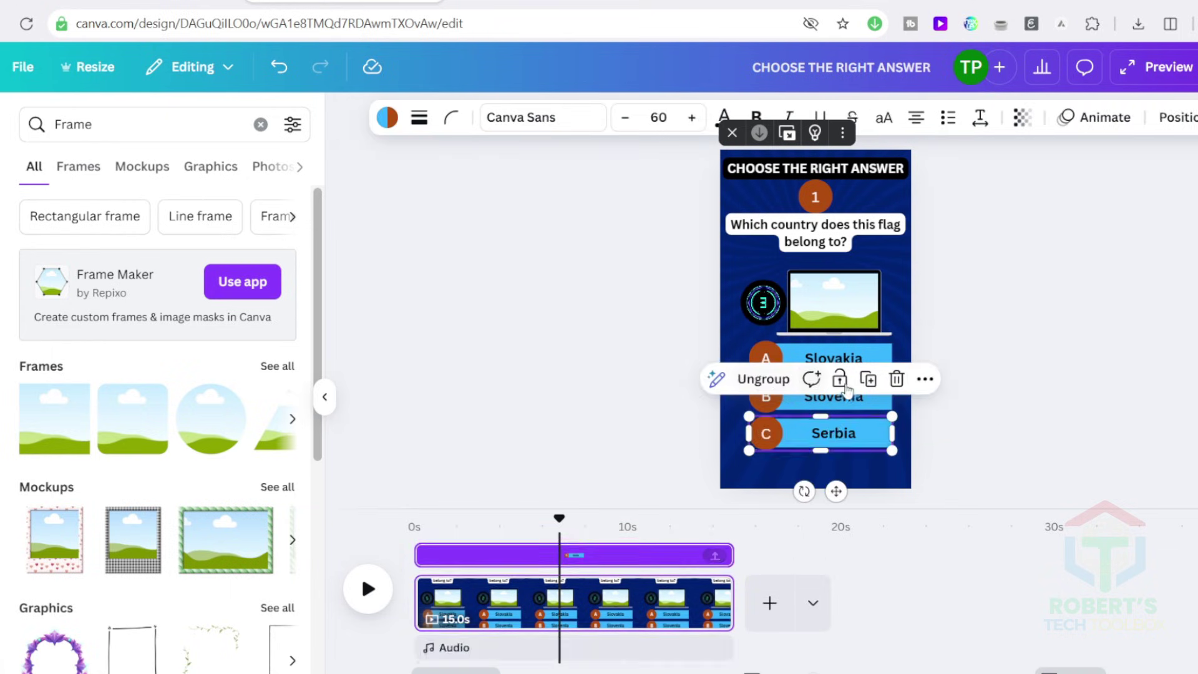
pyautogui.click(1053, 383)
# - Select all the page elements together and apply the Fade animation to them
pyautogui.moveTo(960, 457); pyautogui.dragTo(715, 174)
pyautogui.click(1074, 124)
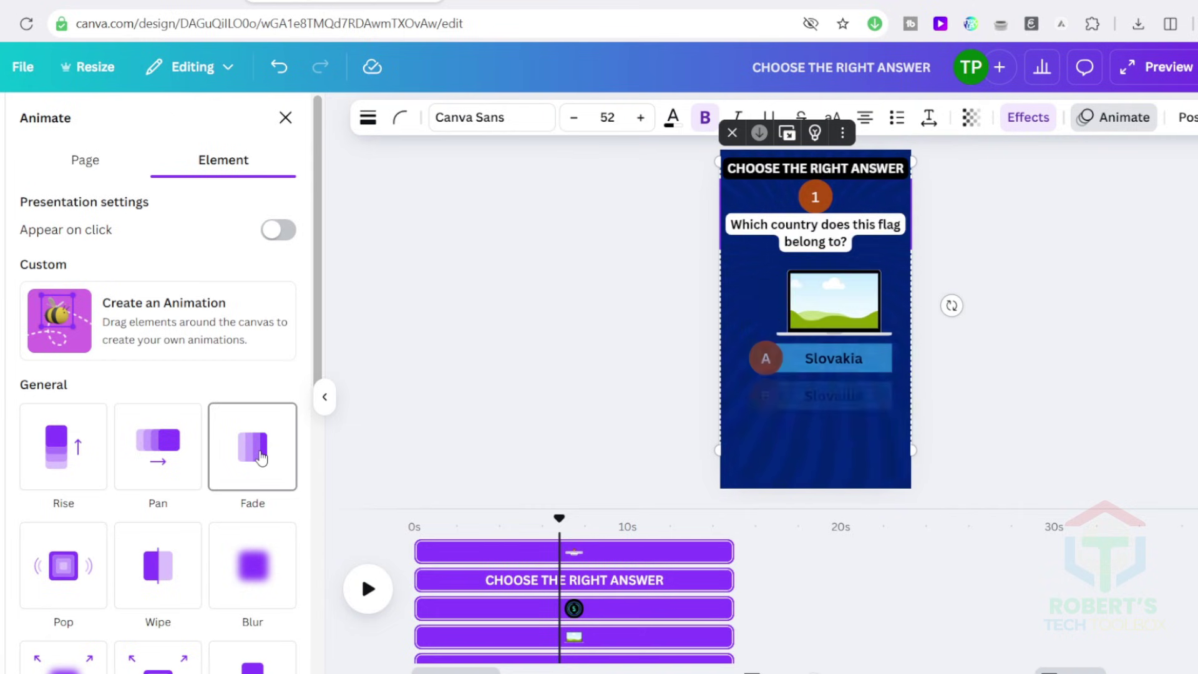
pyautogui.click(998, 388)
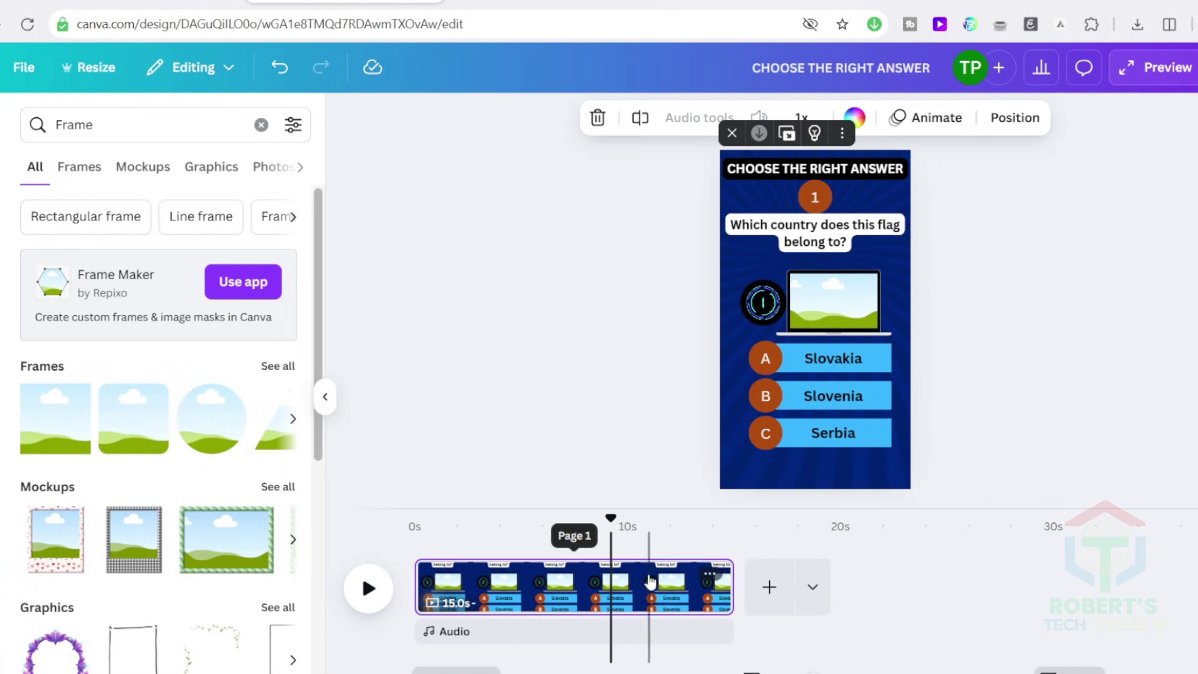
# - Speed up the page's background video to 1.5x to shorten the page to 10.0 s
pyautogui.click(682, 587)
pyautogui.click(801, 118)
pyautogui.moveTo(764, 190); pyautogui.dragTo(808, 190)
pyautogui.click(1120, 259)
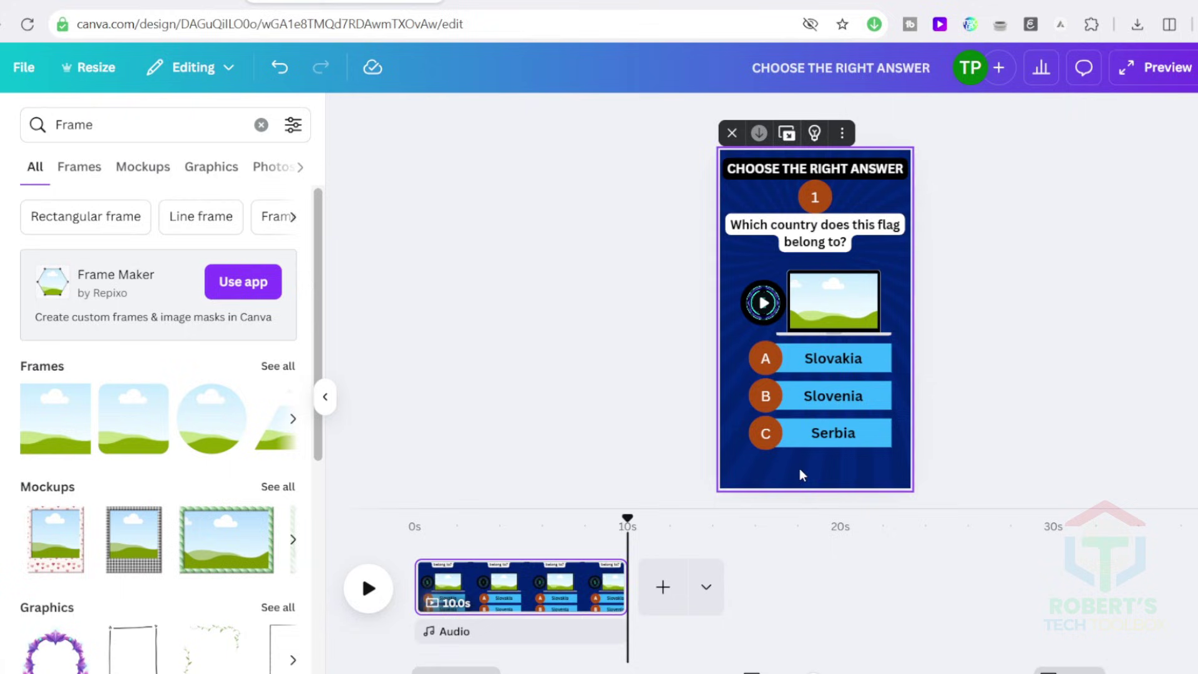
# - Trim the question group's start on the timeline so it runs 8.0 s, and start the laptop frame at the same time
pyautogui.click(510, 541)
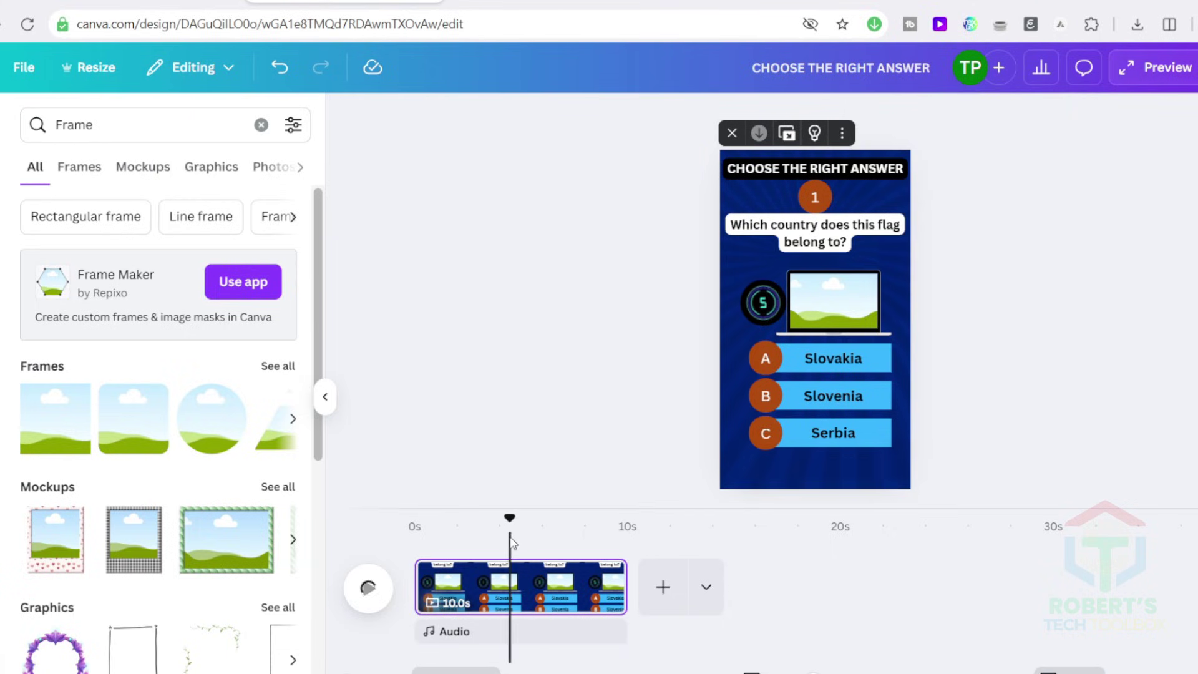
pyautogui.click(540, 590)
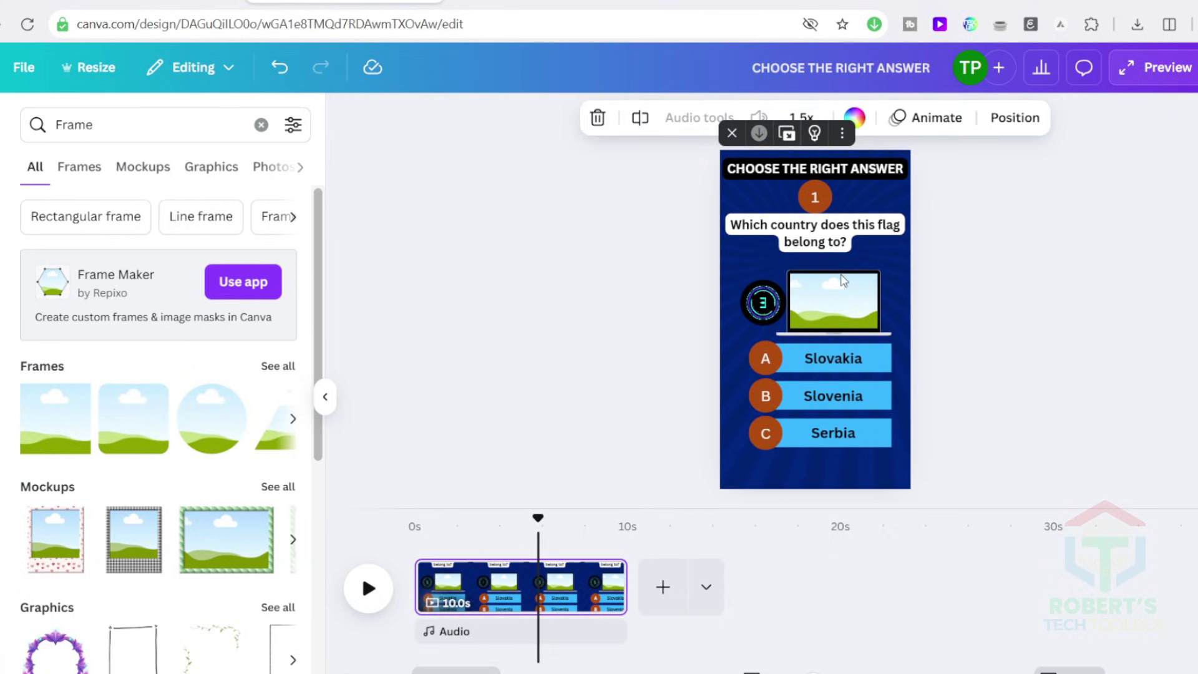
pyautogui.click(817, 231)
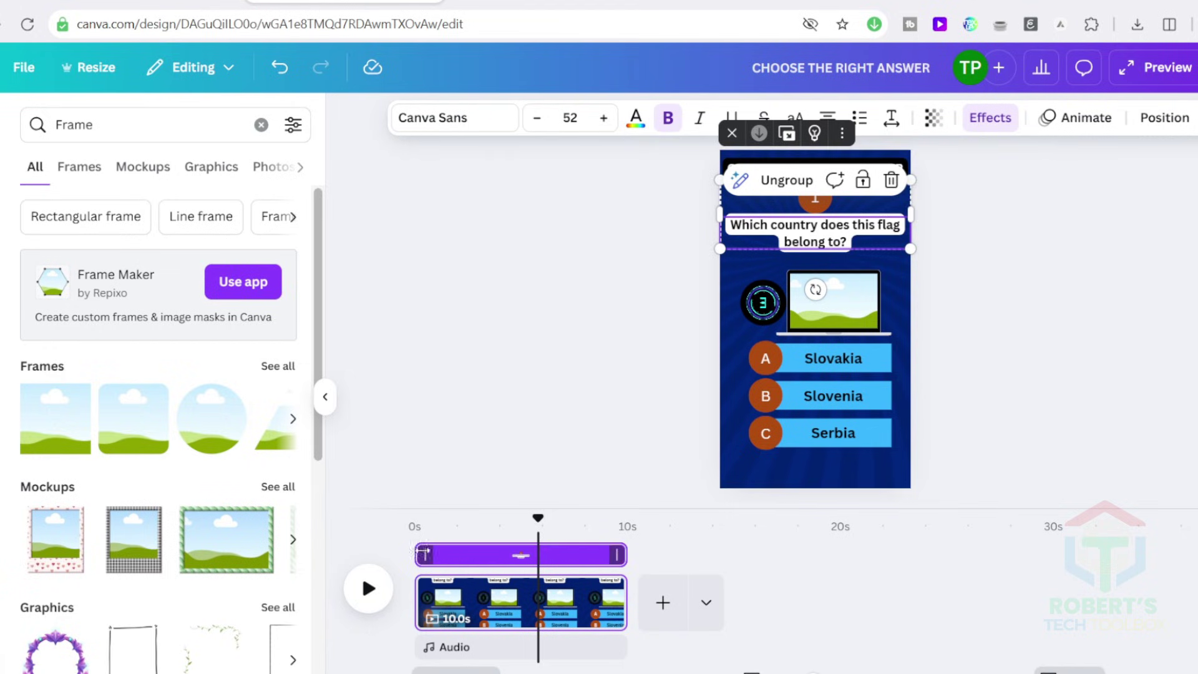
pyautogui.moveTo(423, 552); pyautogui.dragTo(455, 553)
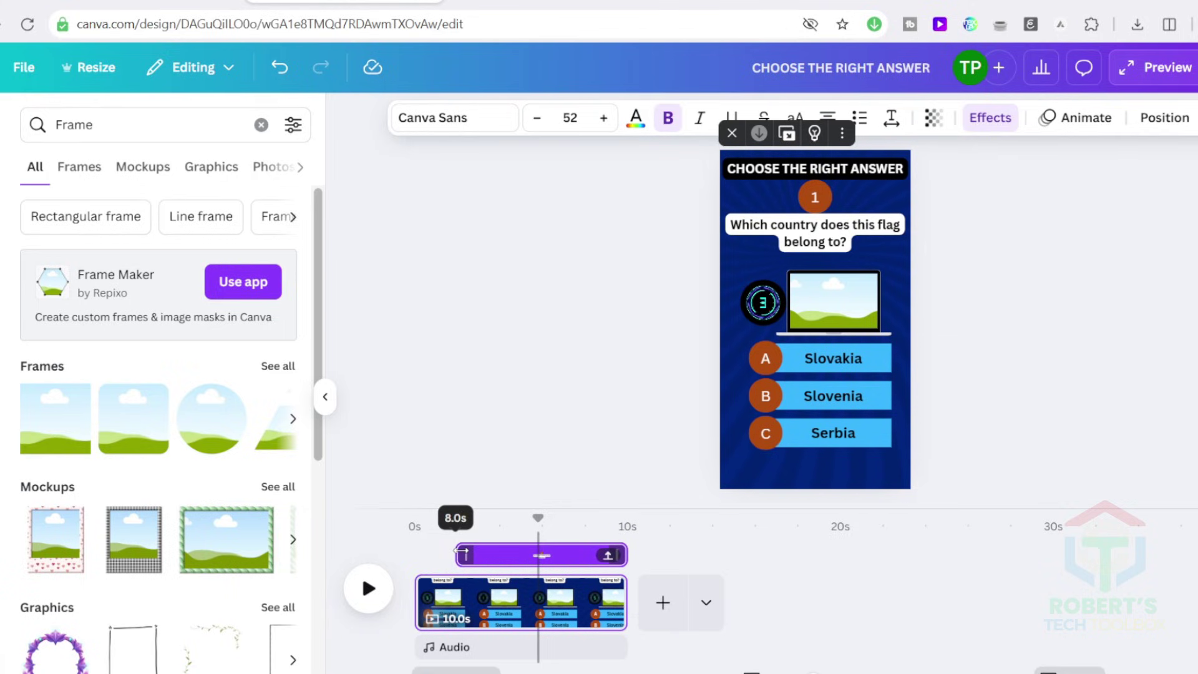
pyautogui.click(462, 552)
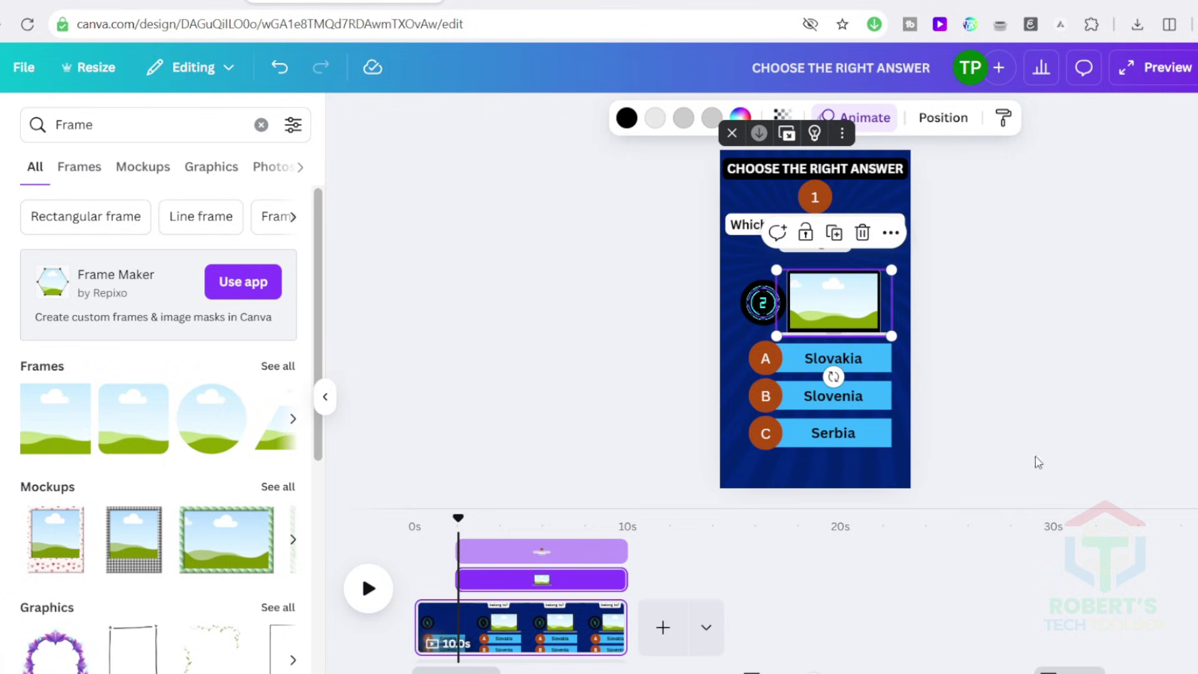
# - Stagger the starts of answers A, B and C to about 3, 4 and 5 s, start the timer at about 5 s, and preview
pyautogui.click(829, 368)
pyautogui.moveTo(418, 608); pyautogui.dragTo(532, 608)
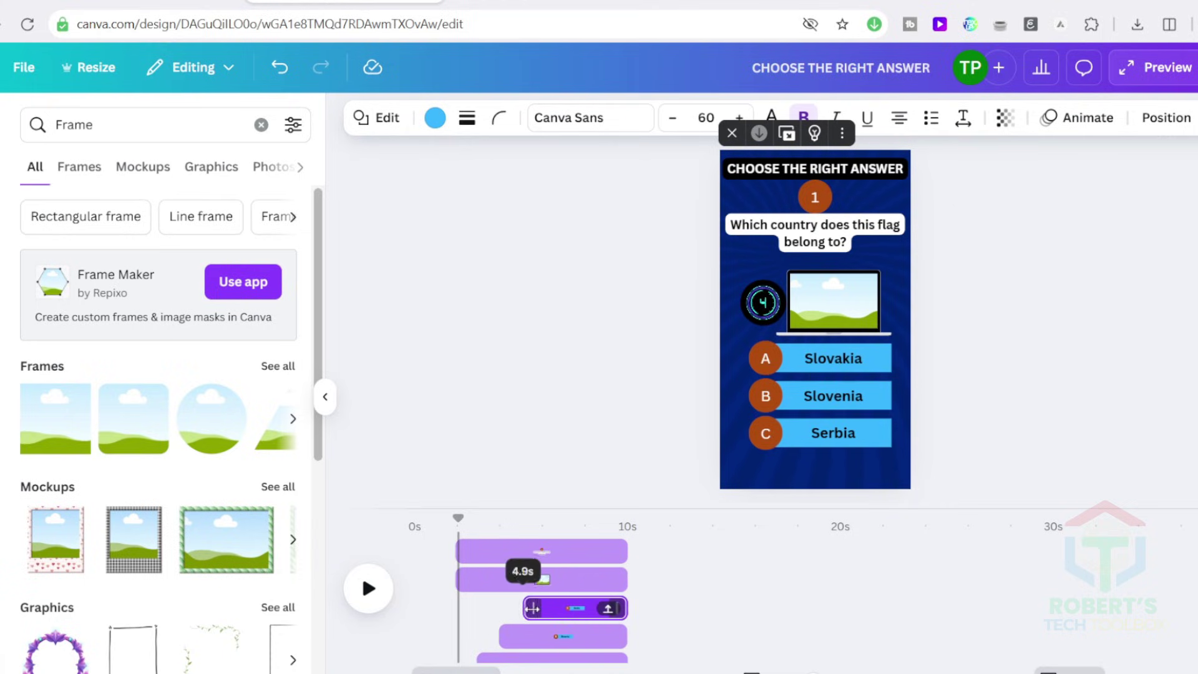
pyautogui.click(766, 305)
pyautogui.moveTo(419, 551); pyautogui.dragTo(529, 551)
pyautogui.scroll(-2, 719, 560)
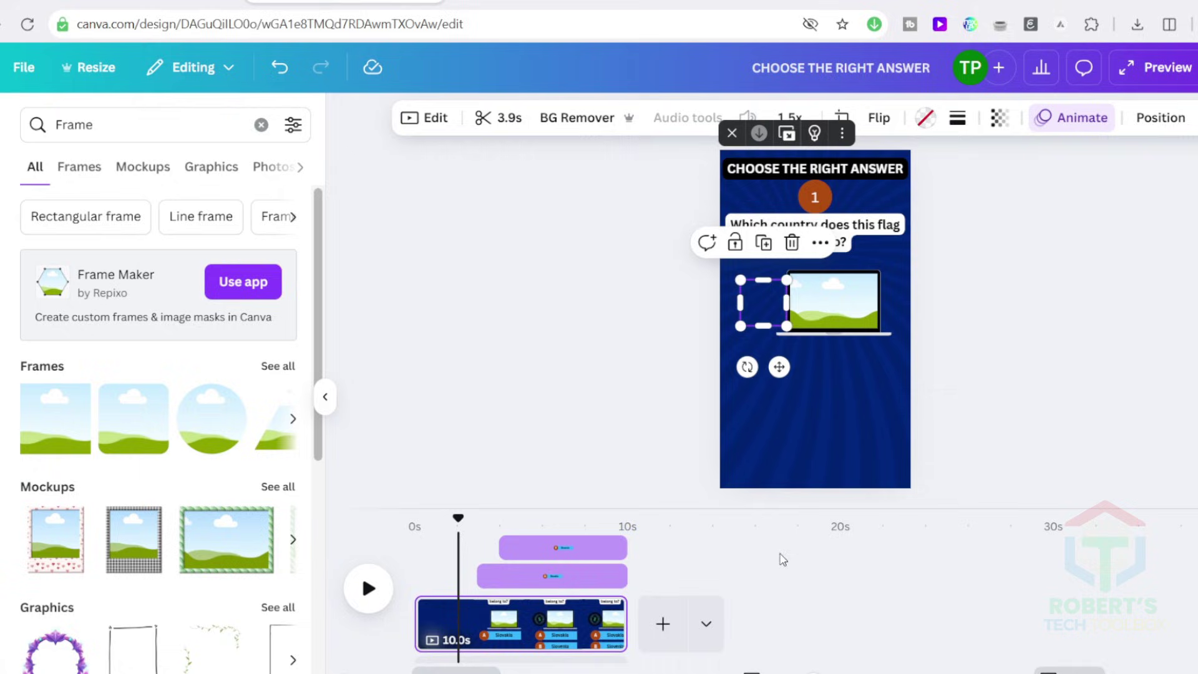
pyautogui.scroll(2, 750, 562)
pyautogui.click(368, 587)
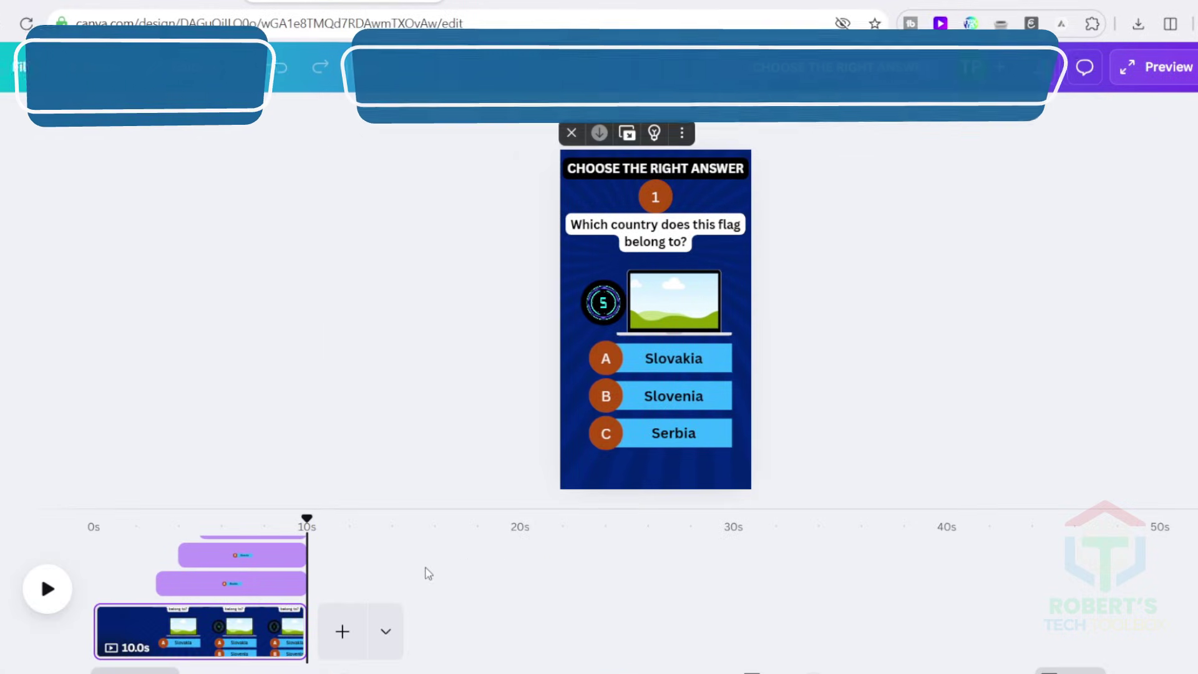
# - Duplicate the quiz page and delete answer rows B and C, including their letter circles, from the copy
pyautogui.rightClick(254, 633)
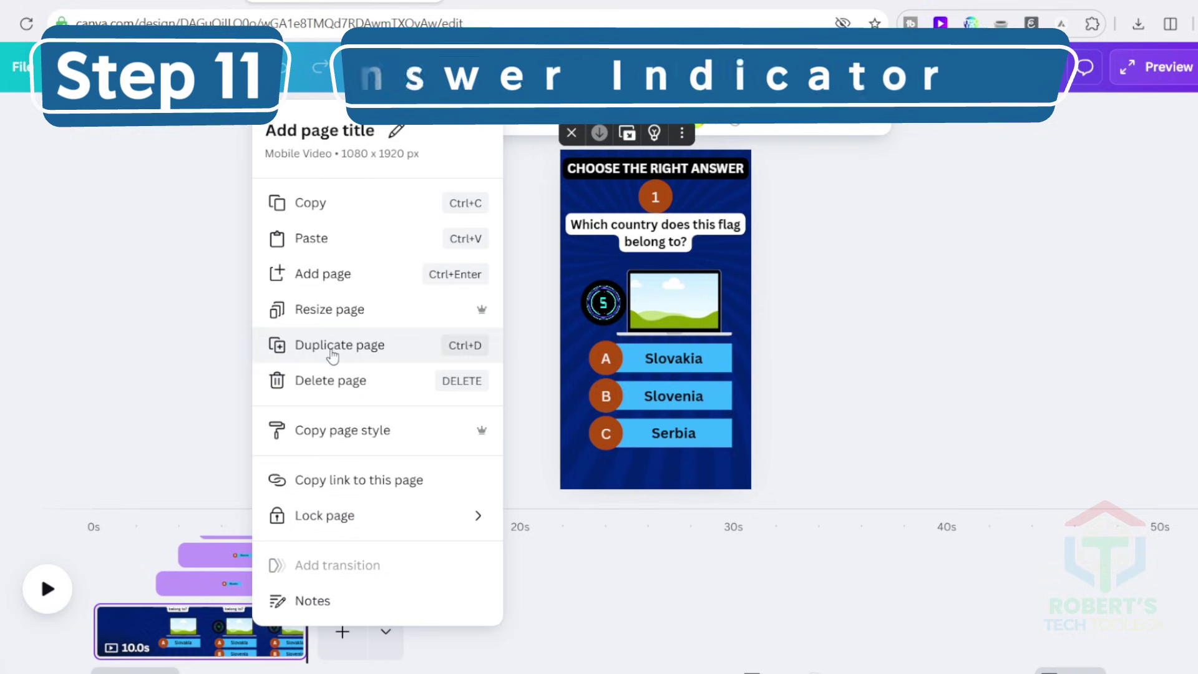
pyautogui.click(332, 346)
pyautogui.click(653, 433)
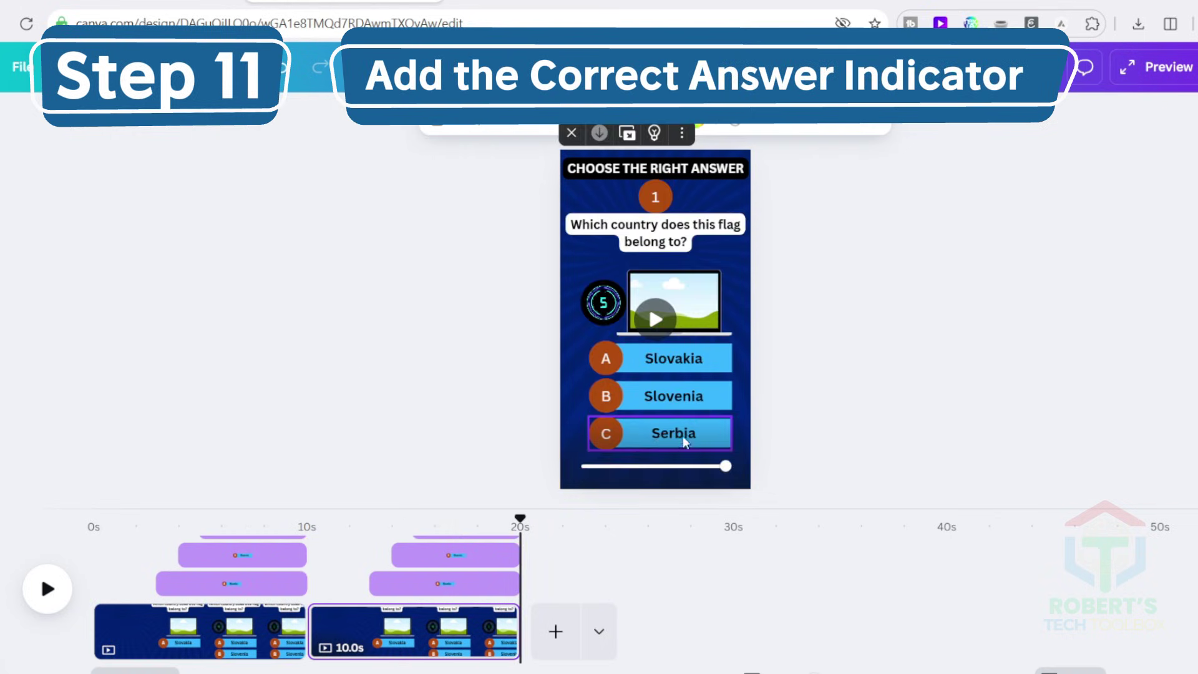
pyautogui.press('Delete')
pyautogui.click(869, 425)
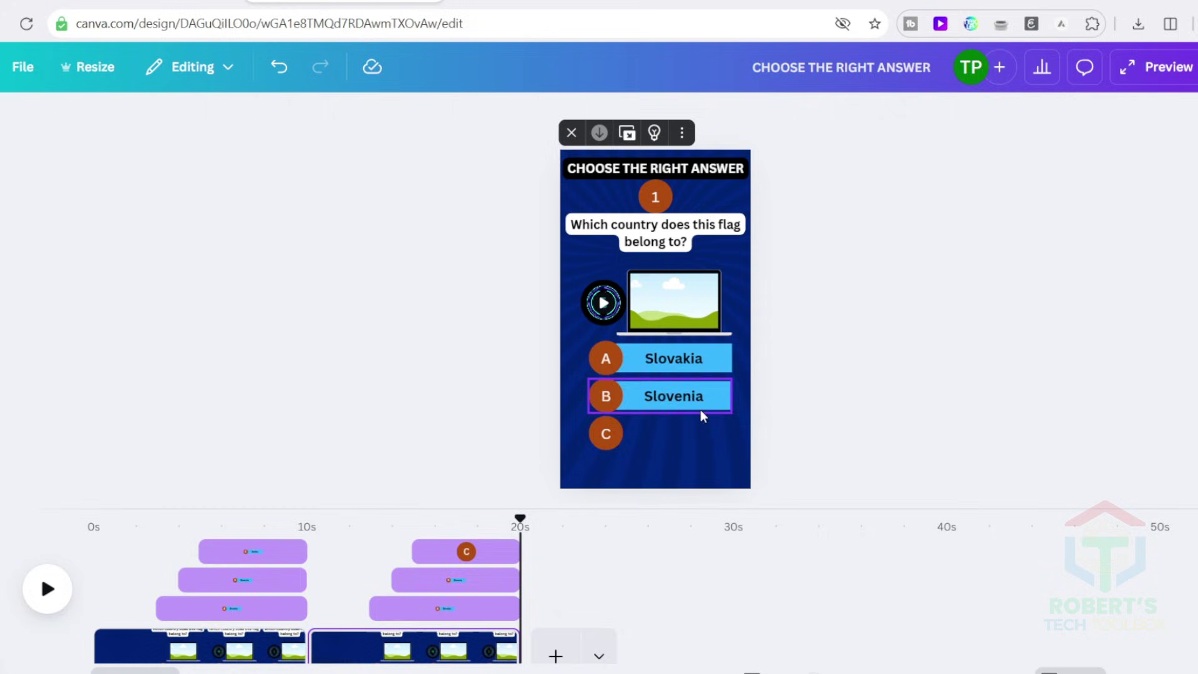
pyautogui.click(608, 434)
pyautogui.press('Delete')
pyautogui.click(633, 406)
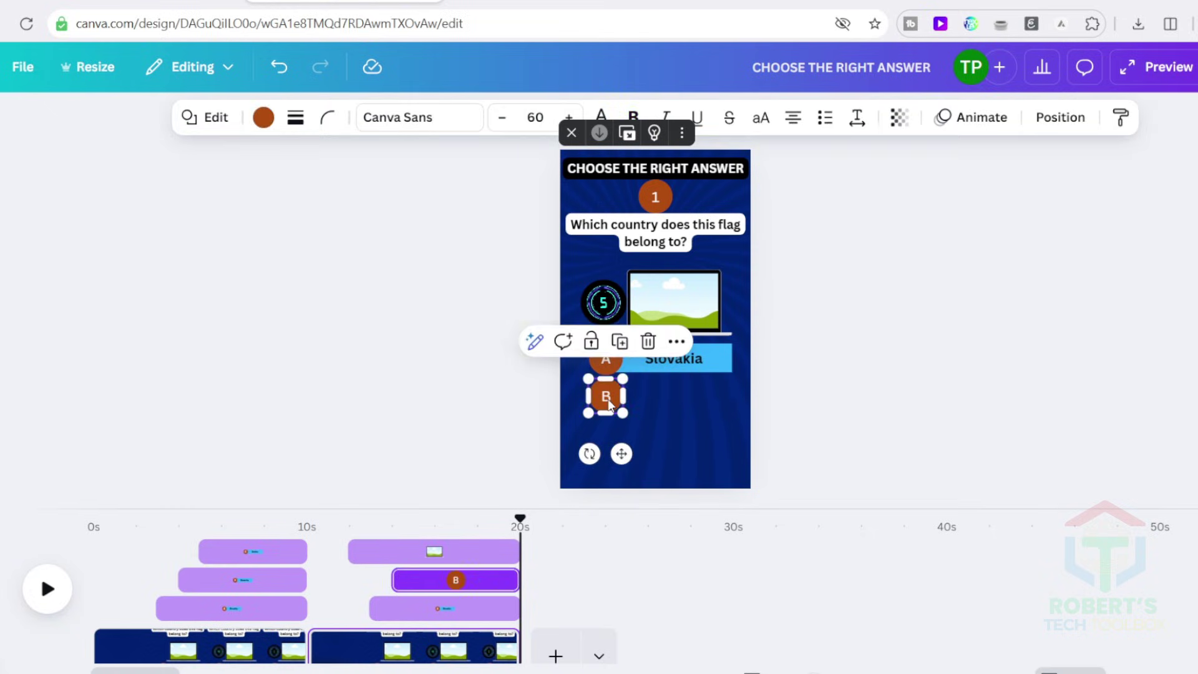
pyautogui.press('Delete')
# - Delete the A letter circle on the second page and move the Slovakia bar lower, centred on the page
pyautogui.click(612, 371)
pyautogui.click(571, 302)
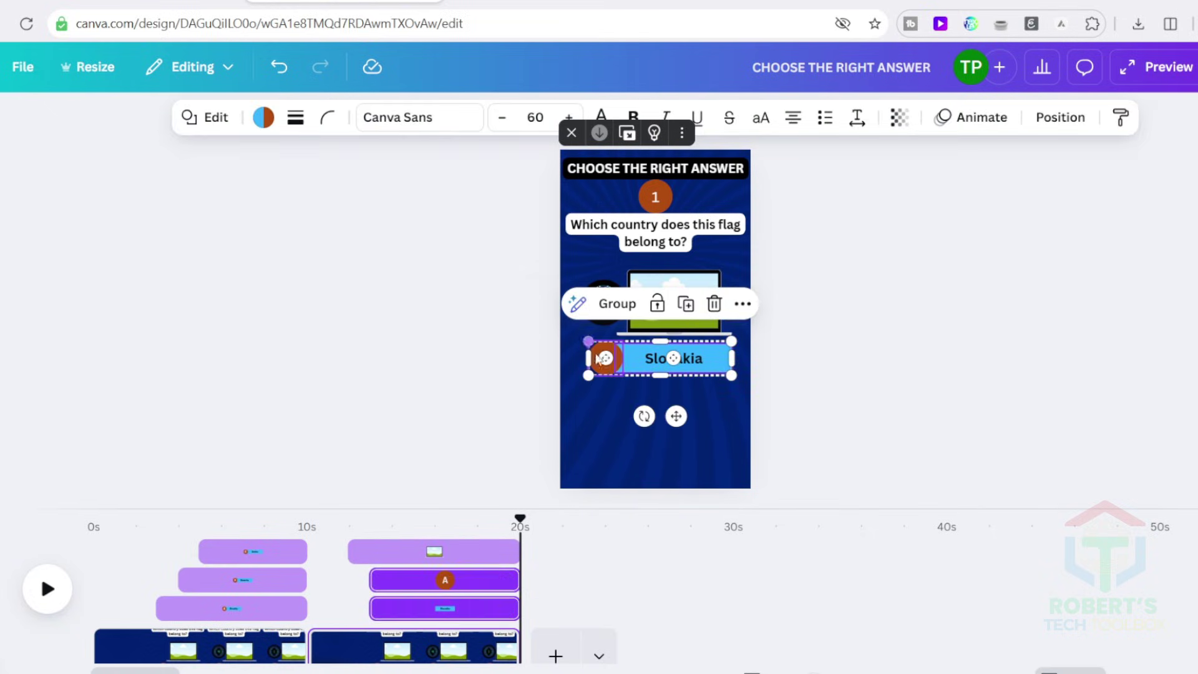
pyautogui.click(874, 420)
pyautogui.click(604, 371)
pyautogui.press('Delete')
pyautogui.moveTo(681, 361); pyautogui.dragTo(670, 403)
pyautogui.click(662, 396)
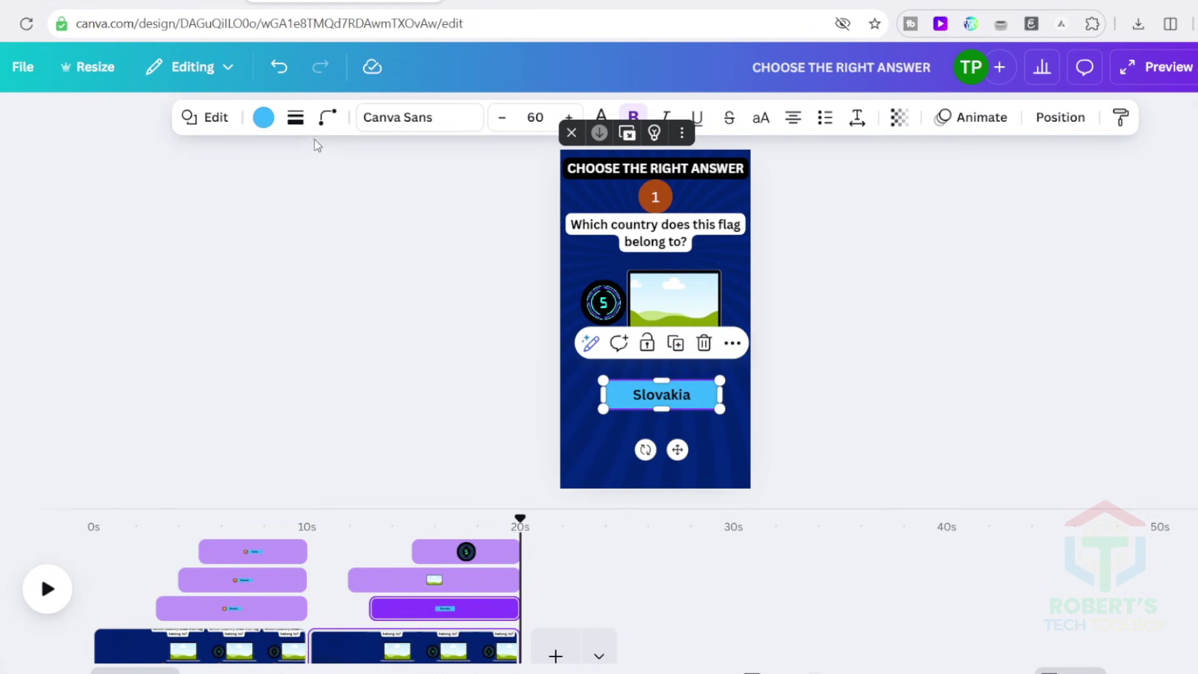
# - Fill the Slovakia bar with the Brand Kit green and delete the countdown timer with its circular frame
pyautogui.click(263, 117)
pyautogui.click(36, 454)
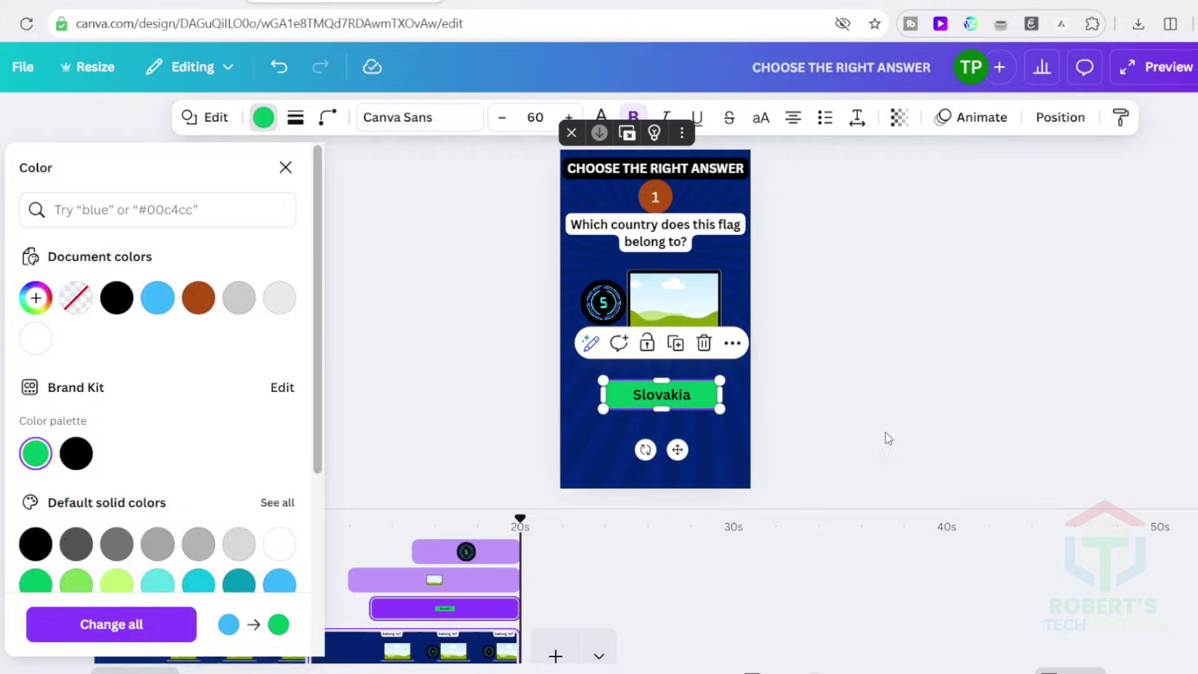
pyautogui.click(873, 374)
pyautogui.click(593, 302)
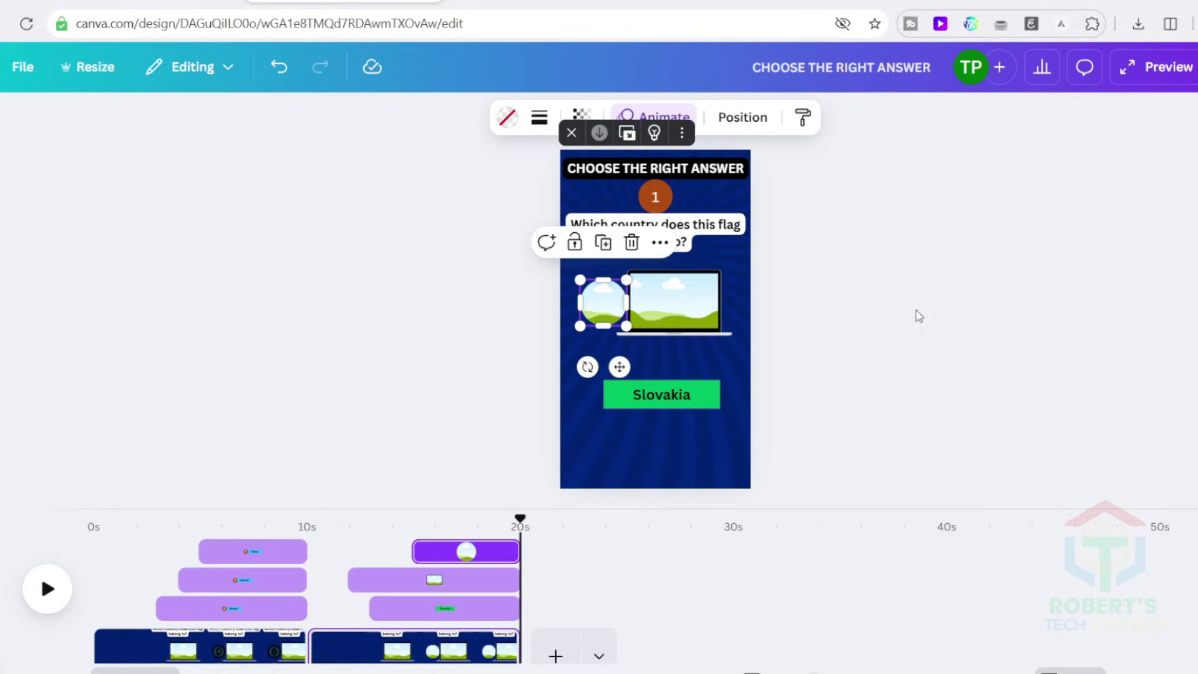
pyautogui.press('Delete')
# - Extend the green answer bar, laptop frame and question group back to the second page's start, and open the question group's animation options
pyautogui.click(415, 614)
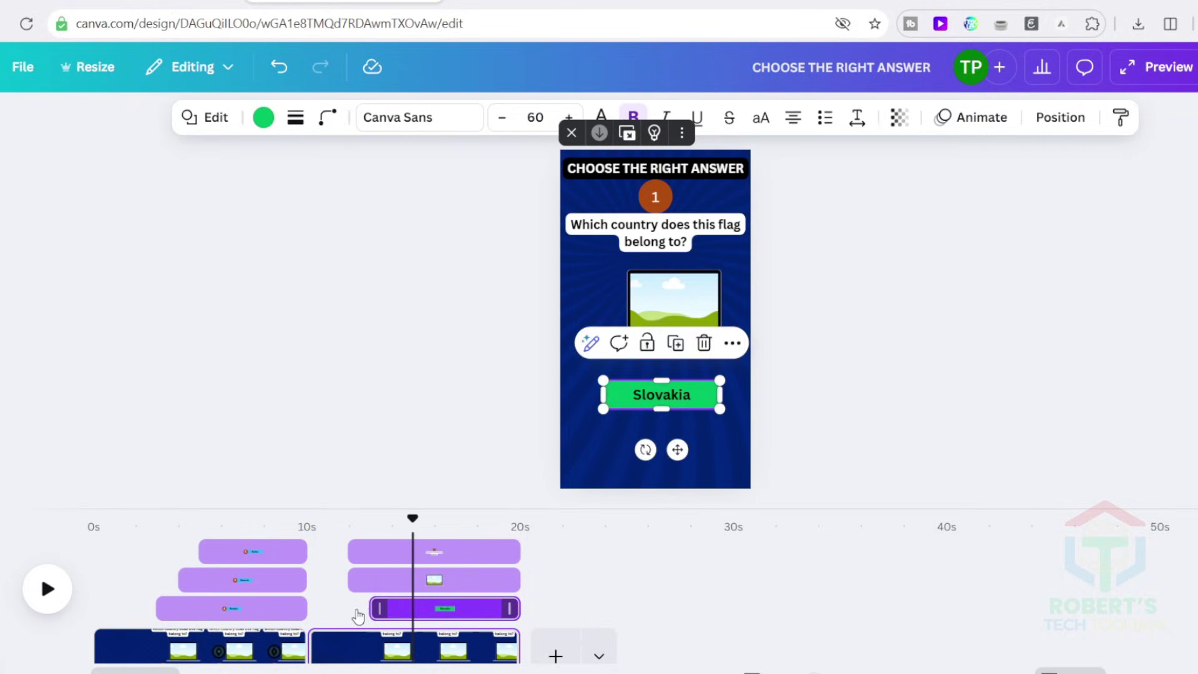
pyautogui.moveTo(357, 616); pyautogui.dragTo(347, 599)
pyautogui.moveTo(362, 575); pyautogui.dragTo(308, 574)
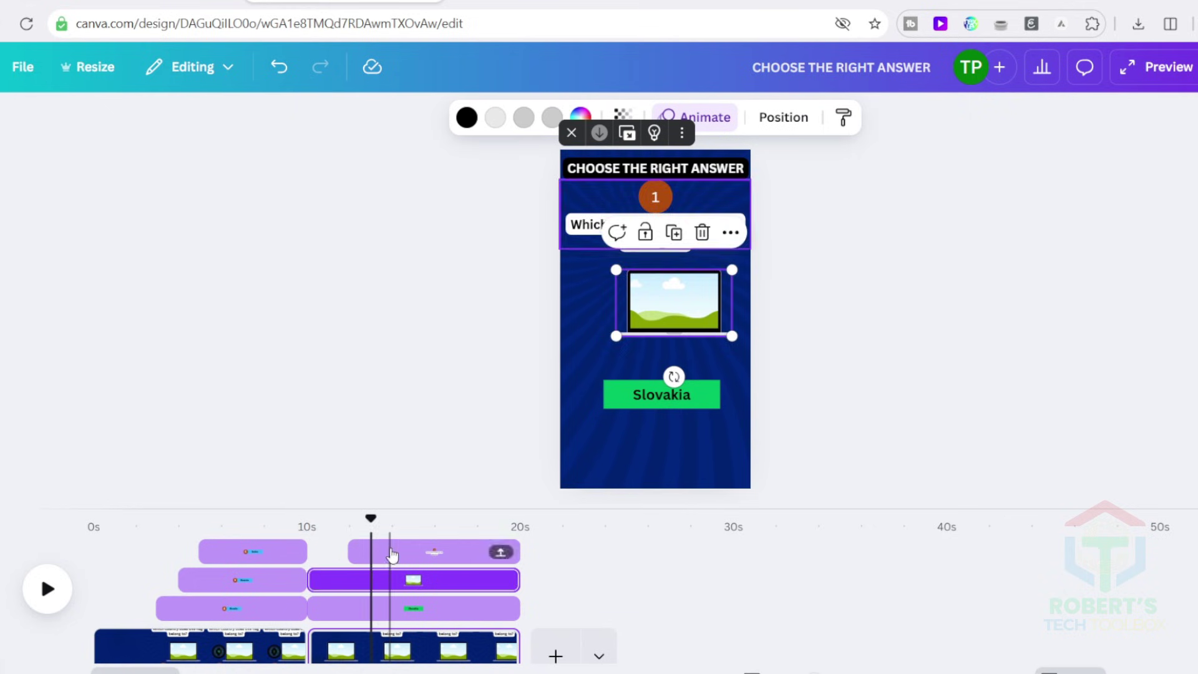
pyautogui.click(411, 565)
pyautogui.scroll(1, 412, 571)
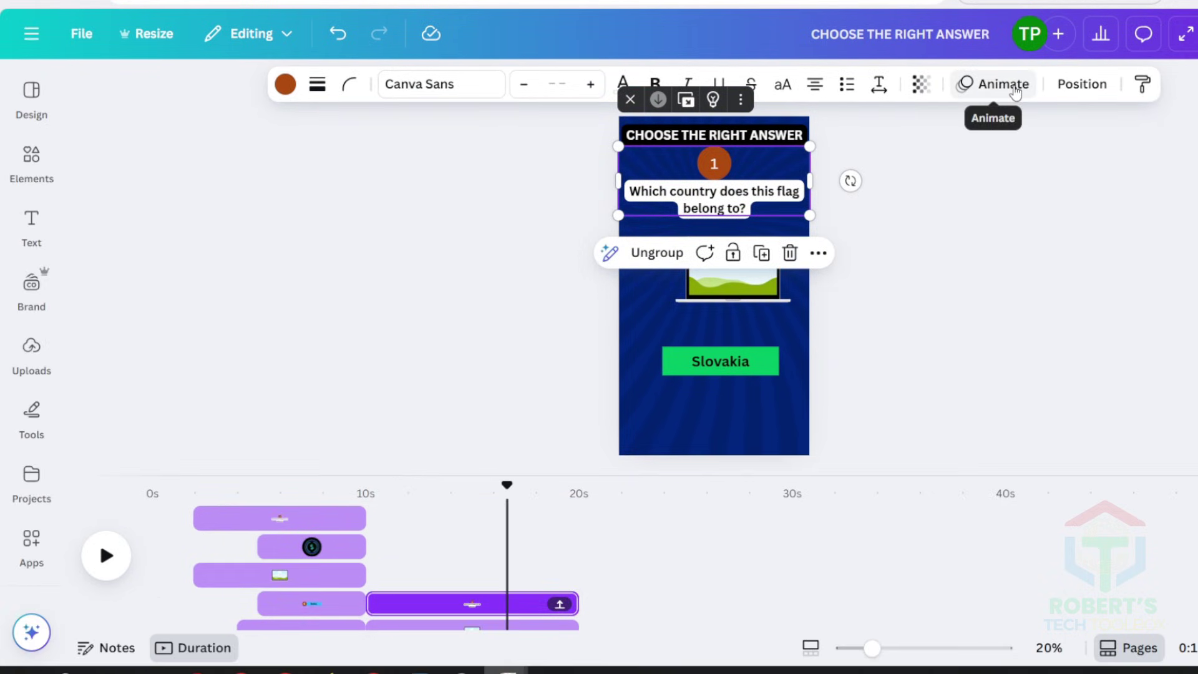
pyautogui.click(946, 119)
pyautogui.scroll(-1, 423, 584)
# - Set the second page's background video speed to 2x and trim the page to 3.0 s
pyautogui.click(462, 588)
pyautogui.click(464, 572)
pyautogui.scroll(-2, 293, 577)
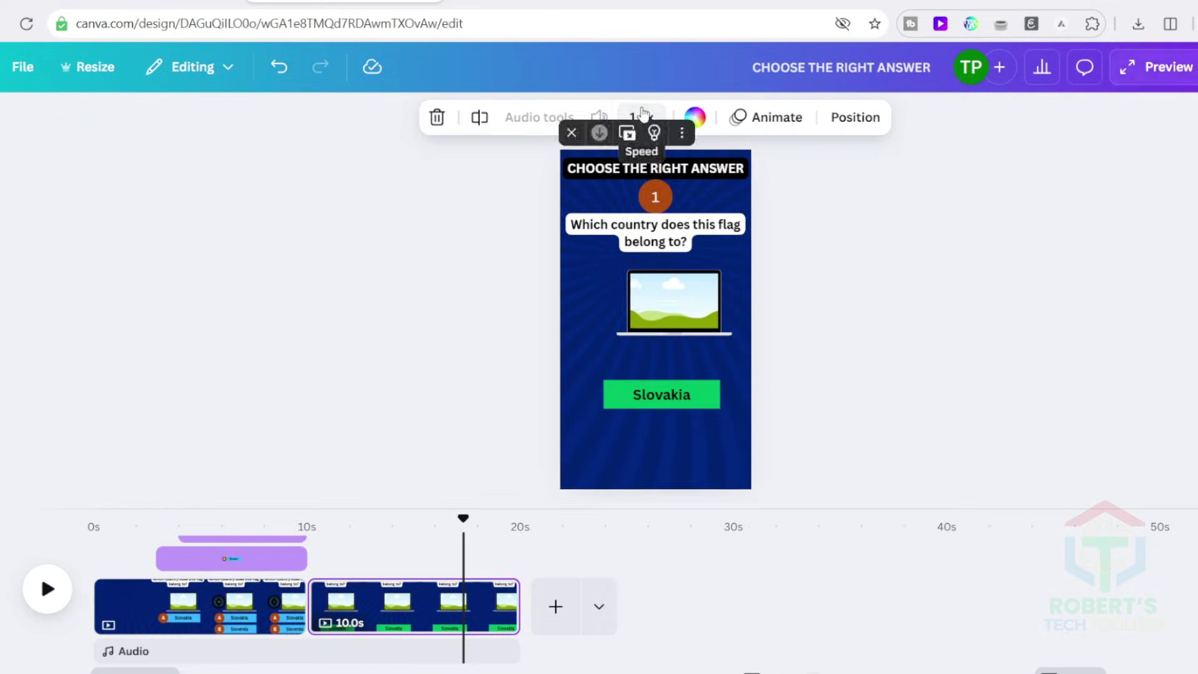
pyautogui.click(642, 117)
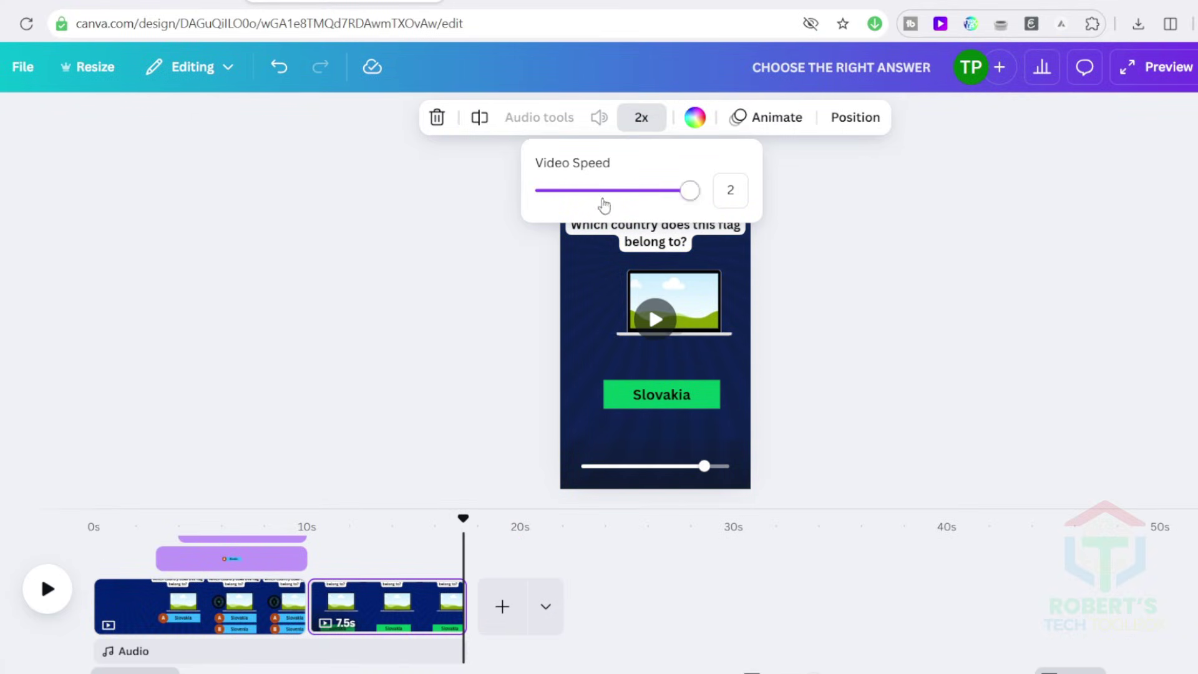
pyautogui.click(468, 523)
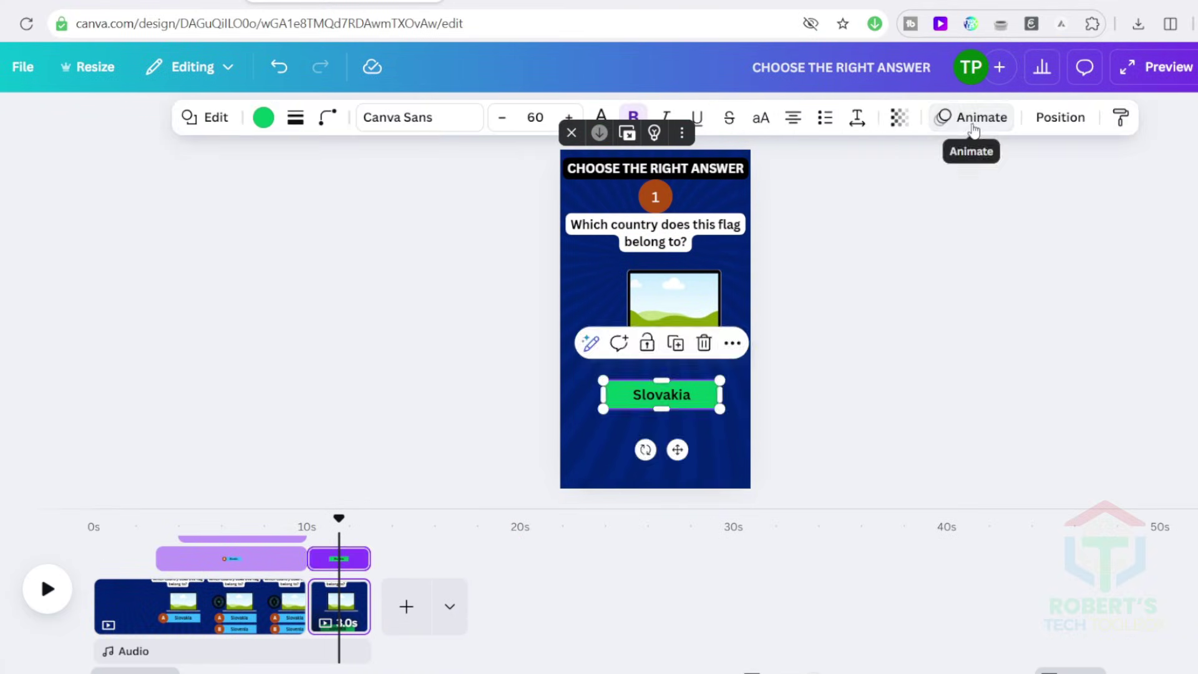
# - Apply the Pop animation to the green Slovakia bar on both enter and exit, with its speed at the minimum
pyautogui.click(970, 117)
pyautogui.scroll(-2, 79, 450)
pyautogui.click(62, 436)
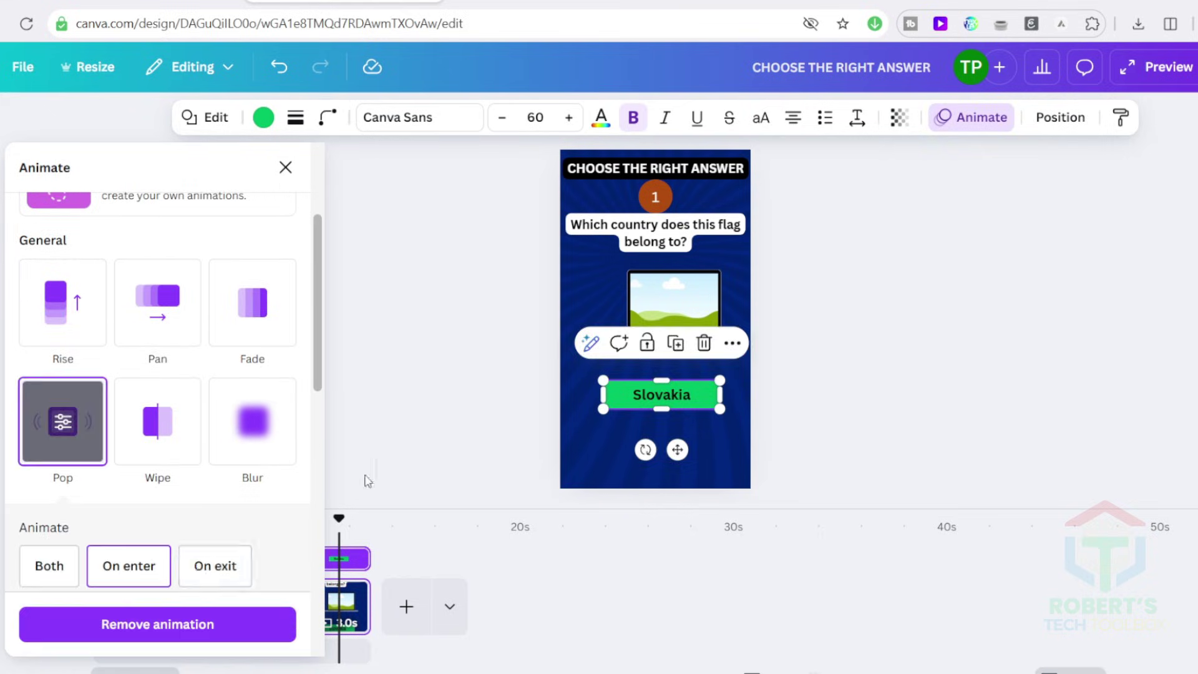
pyautogui.scroll(-2, 62, 486)
pyautogui.moveTo(237, 550); pyautogui.dragTo(26, 550)
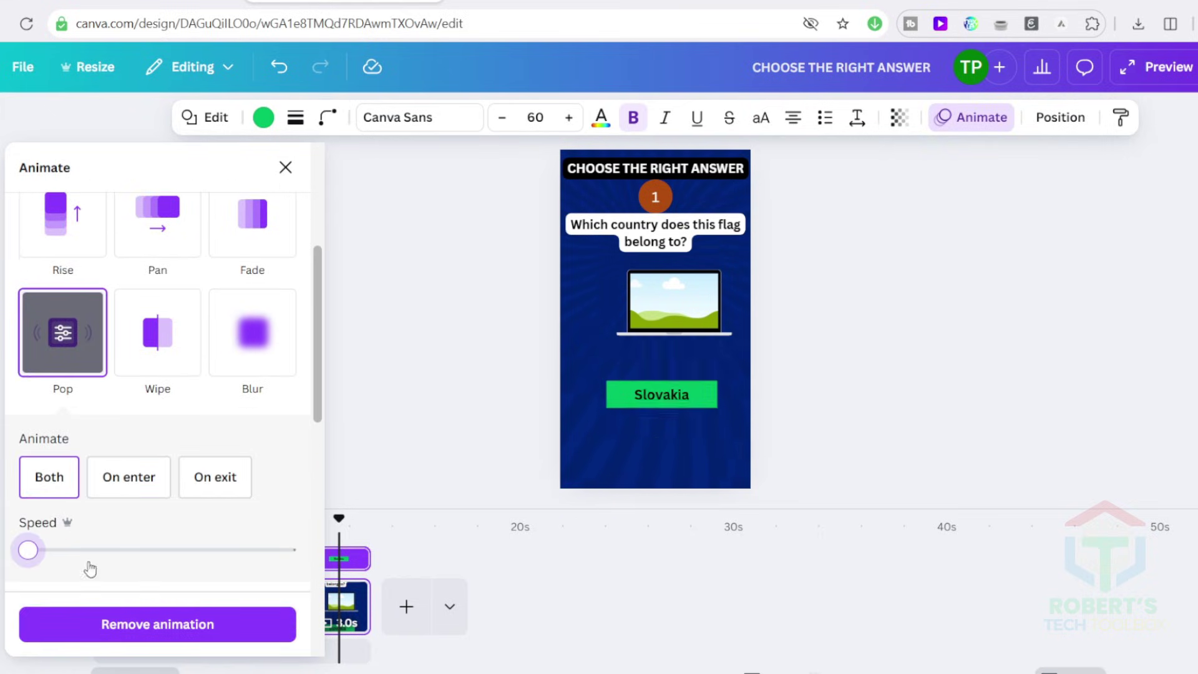
pyautogui.scroll(-5, 156, 424)
pyautogui.click(284, 399)
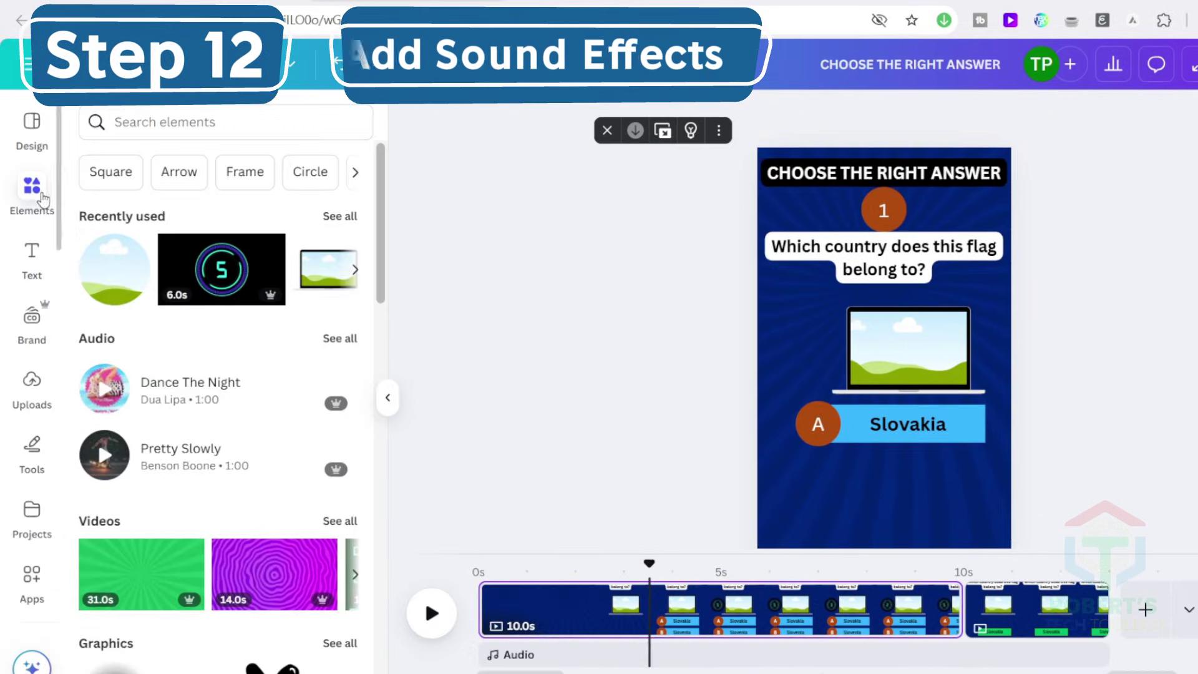
# - Search the audio elements for "cork" and add Champagne Cork 1 at about 2 s, where the question appears
pyautogui.click(200, 128)
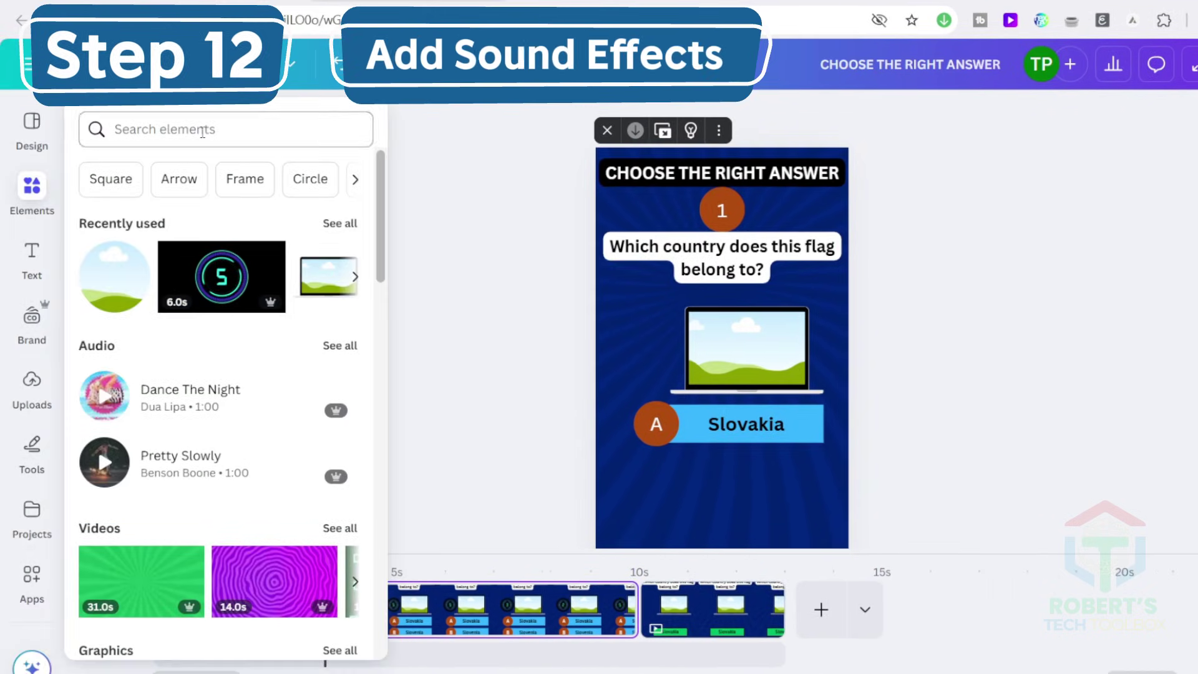
pyautogui.click(117, 208)
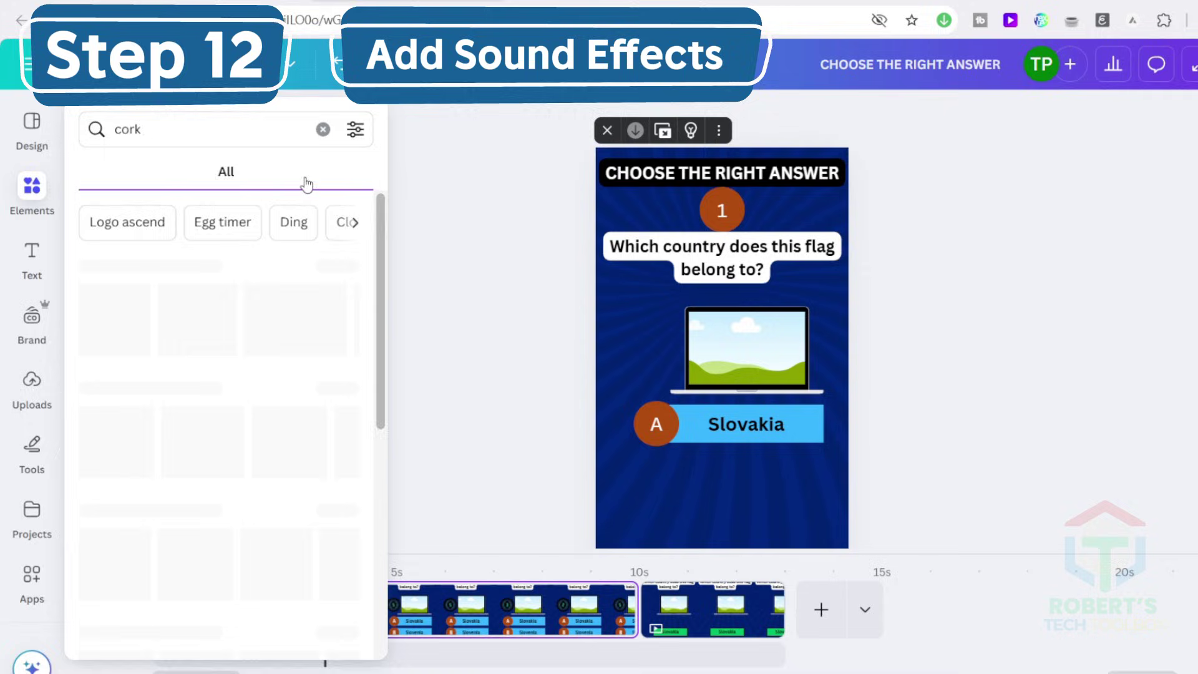
pyautogui.click(134, 172)
pyautogui.moveTo(32, 213)
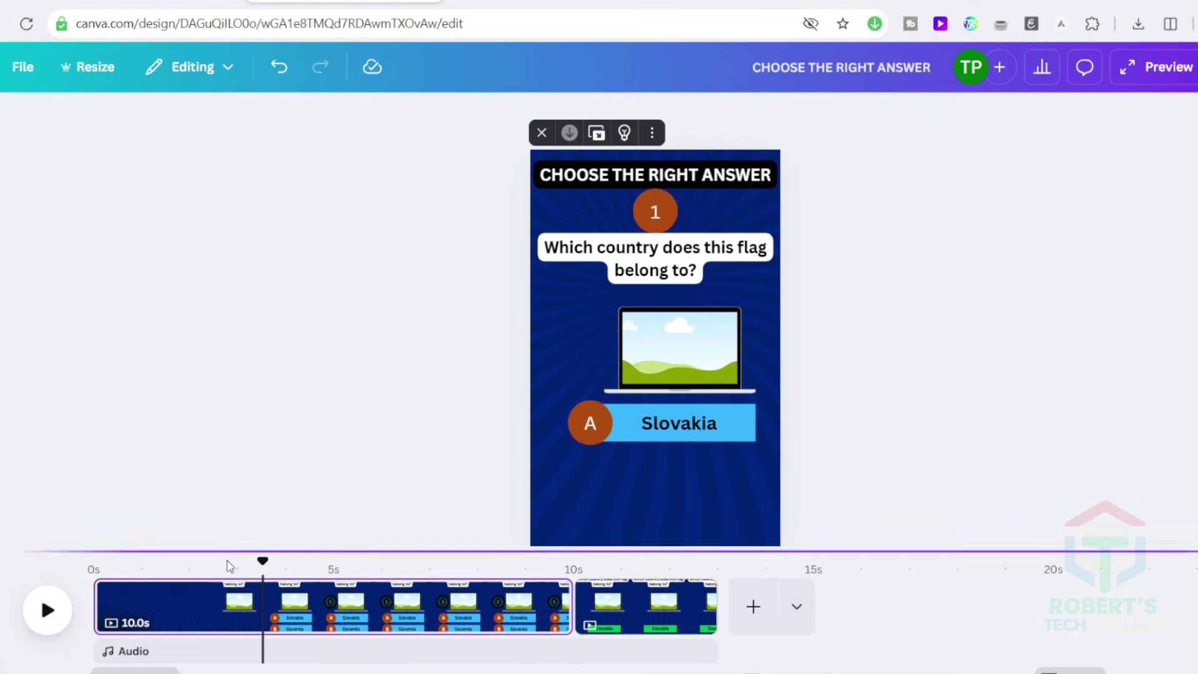
pyautogui.moveTo(229, 565); pyautogui.dragTo(186, 567)
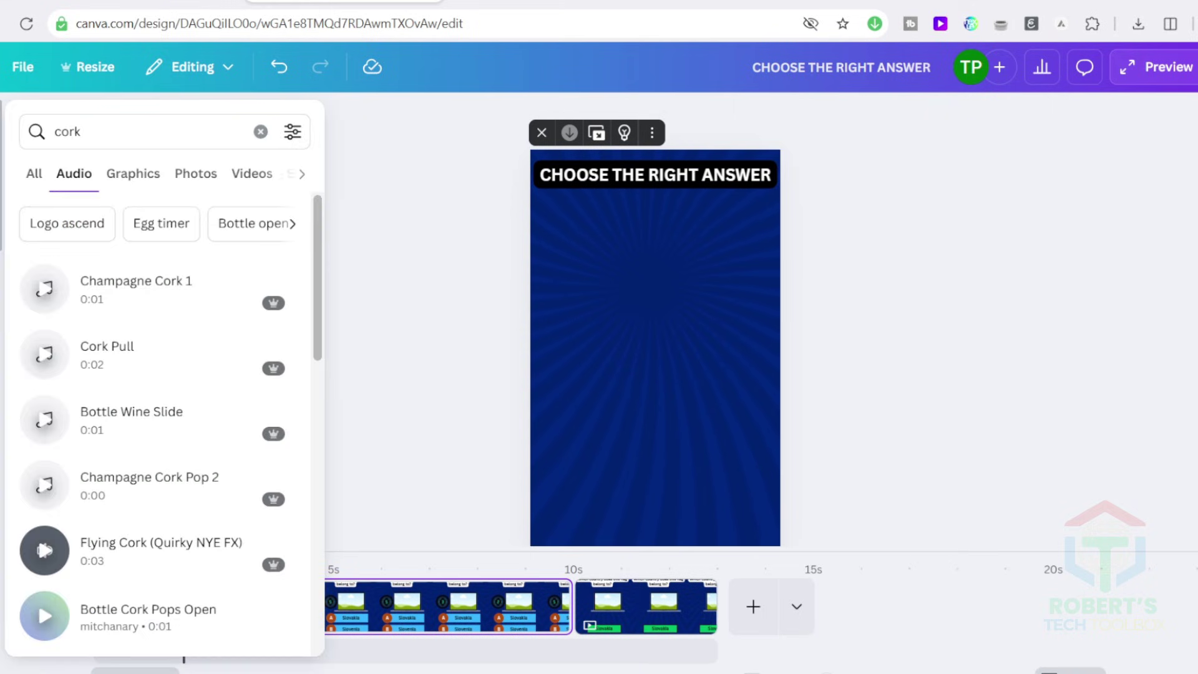
pyautogui.click(44, 289)
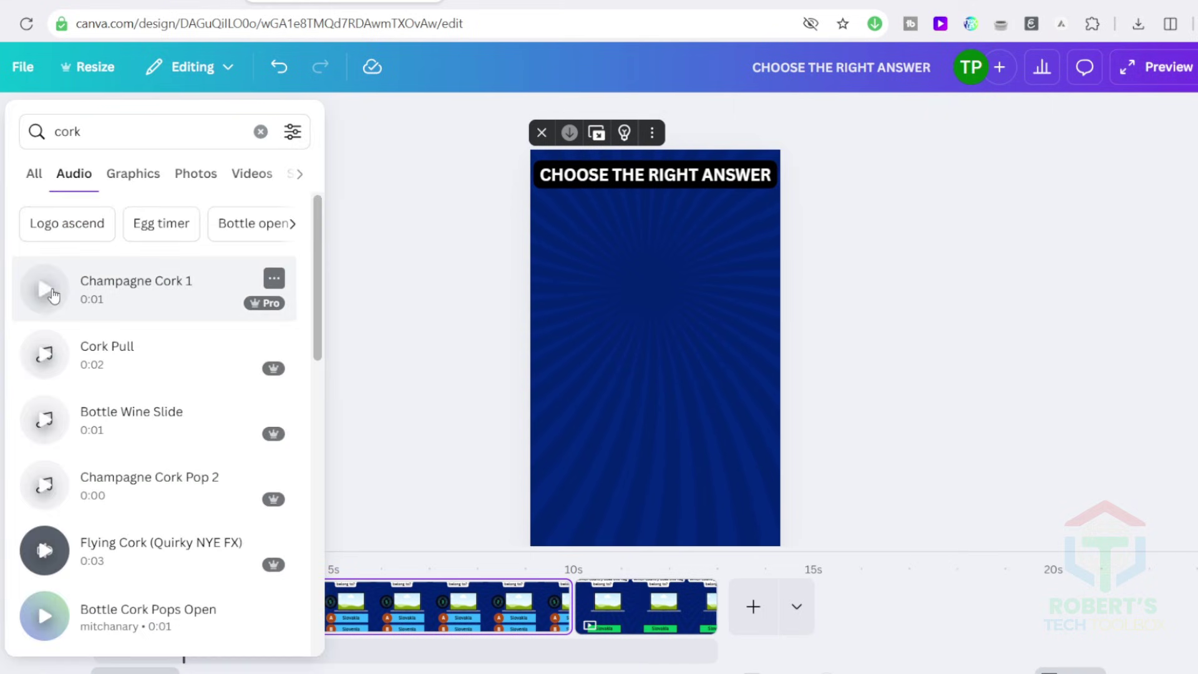
pyautogui.click(141, 293)
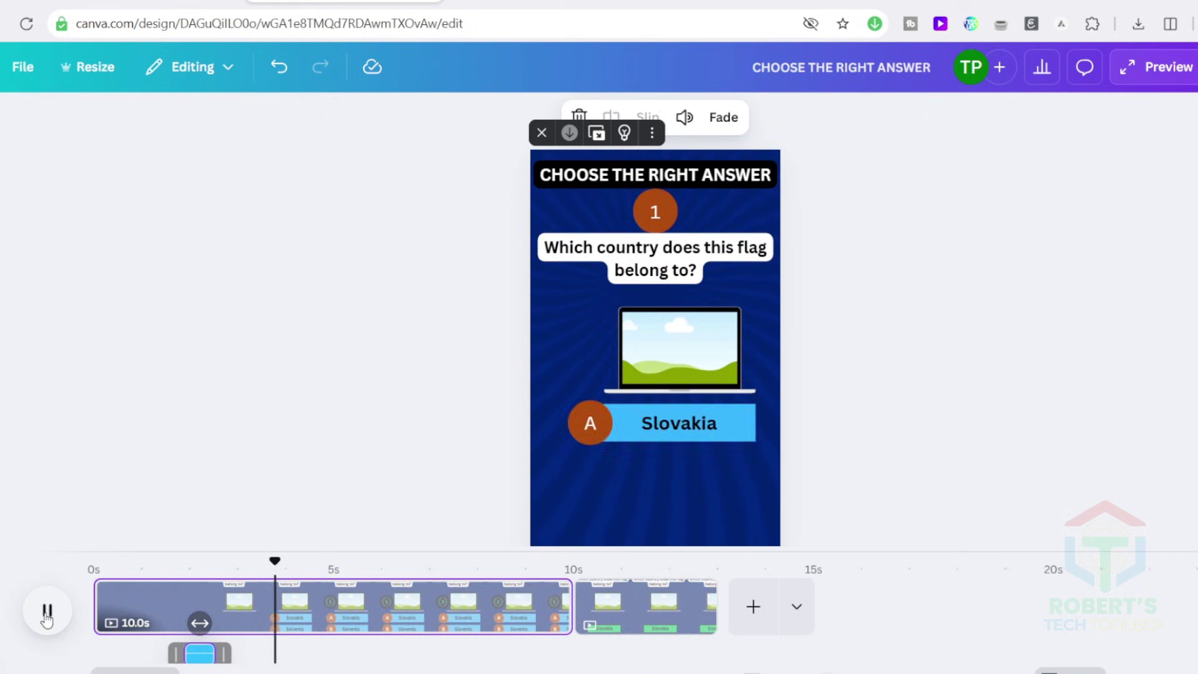
# - Search audio for "cork open" and add a cork sound effect at about 3 s, where answer A appears
pyautogui.moveTo(275, 561); pyautogui.dragTo(253, 565)
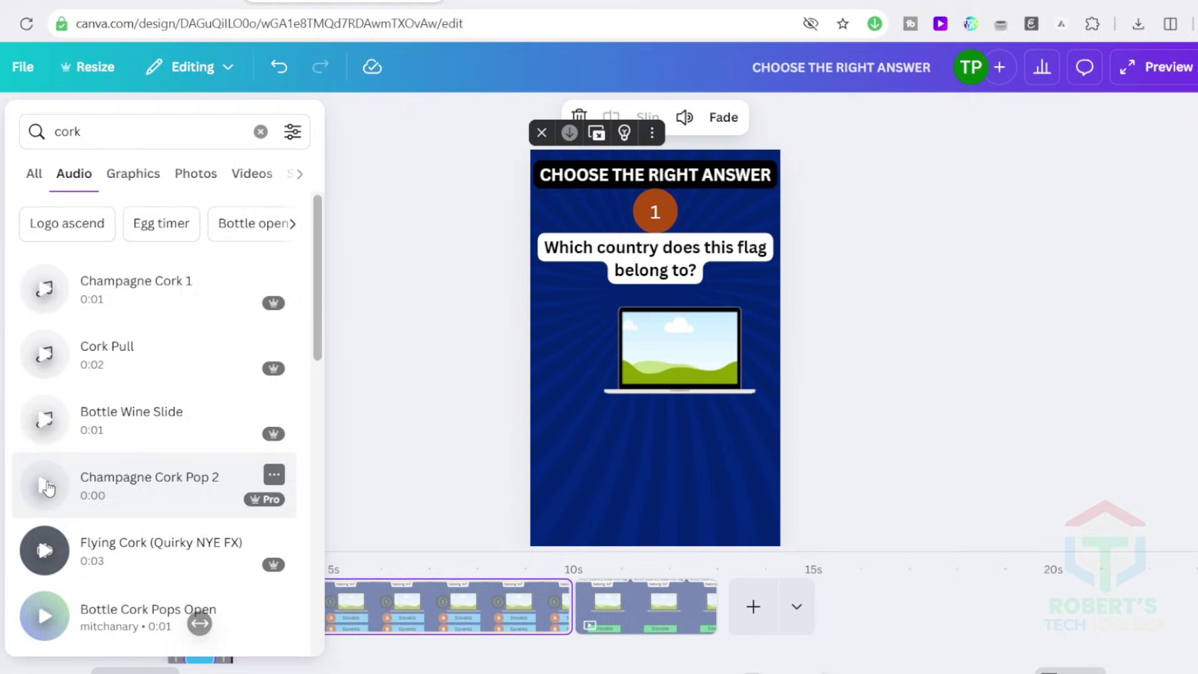
pyautogui.scroll(-1, 119, 483)
pyautogui.click(117, 132)
pyautogui.write('open')
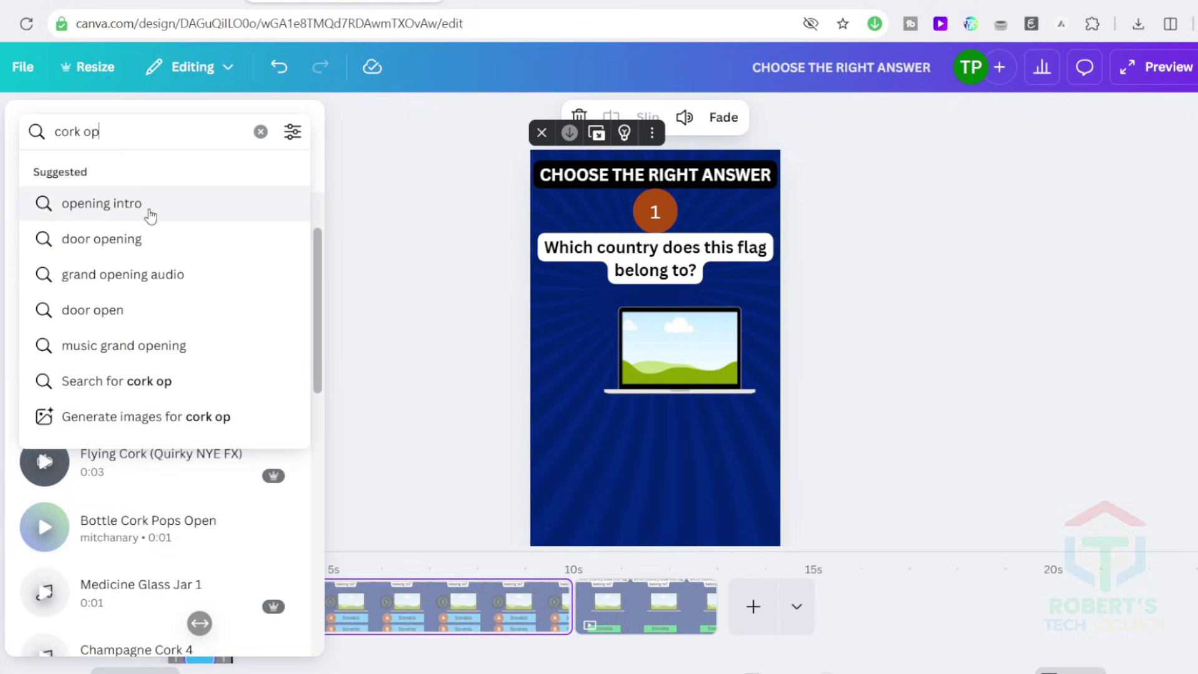
pyautogui.press('Return')
pyautogui.click(140, 428)
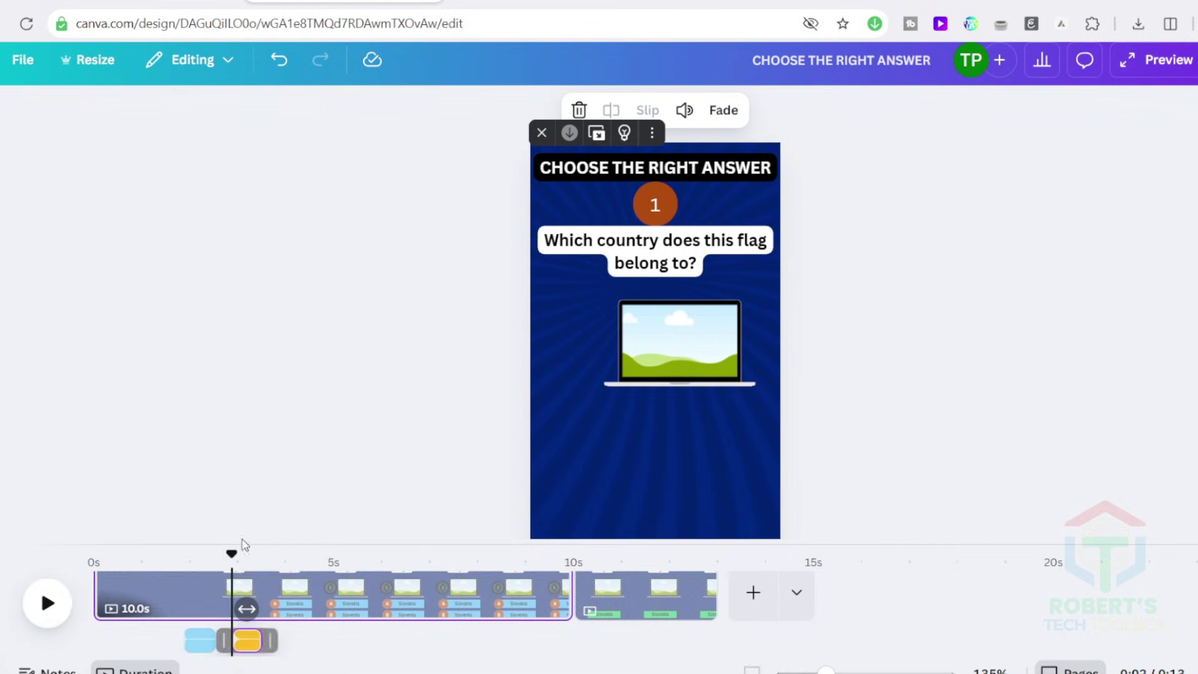
# - Add the same cork sound effect at about 4 s and 5 s, where answers B and C appear
pyautogui.moveTo(235, 554); pyautogui.dragTo(574, 563)
pyautogui.click(140, 417)
pyautogui.click(140, 416)
pyautogui.moveTo(2, 200)
# - Search audio for "cork" again and add Champagne Cork Pop 2 at 10 s, where the correct answer page starts
pyautogui.scroll(-10, 42, 446)
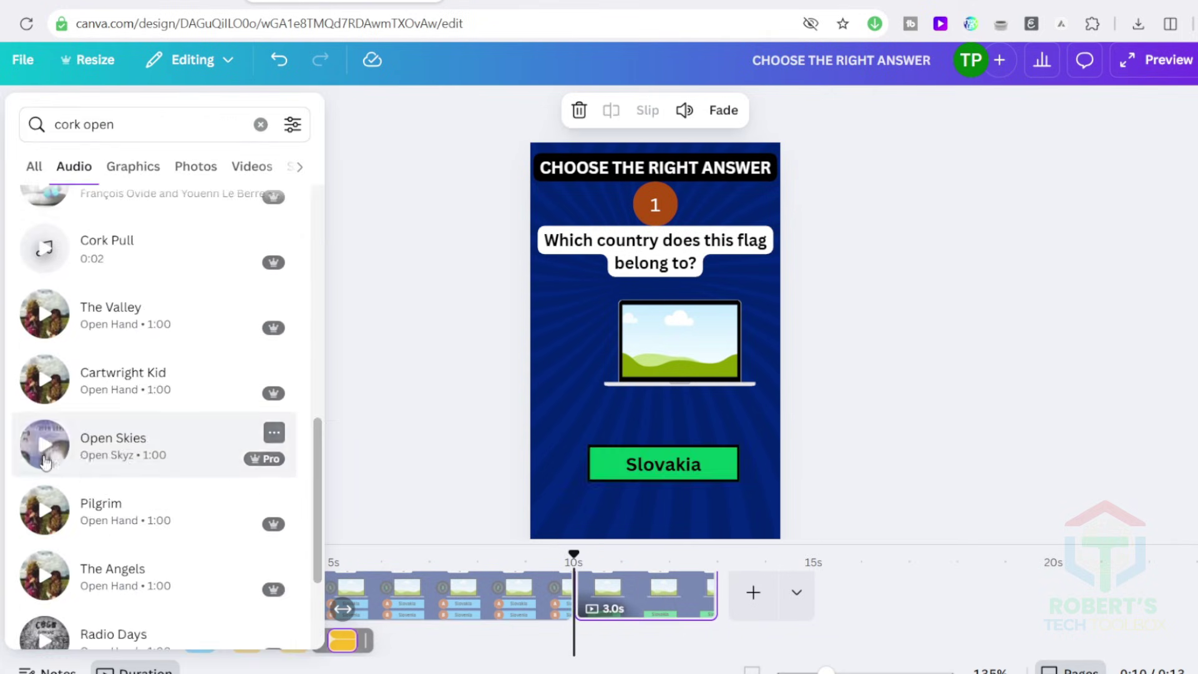
pyautogui.scroll(10, 42, 446)
pyautogui.click(140, 124)
pyautogui.press('BackSpace')
pyautogui.press('BackSpace')
pyautogui.press('BackSpace')
pyautogui.press('BackSpace')
pyautogui.press('BackSpace')
pyautogui.press('Return')
pyautogui.click(150, 489)
# - Move the playhead to about 5 s, where the countdown starts, and search the elements for "egg timer"
pyautogui.moveTo(300, 563); pyautogui.dragTo(331, 563)
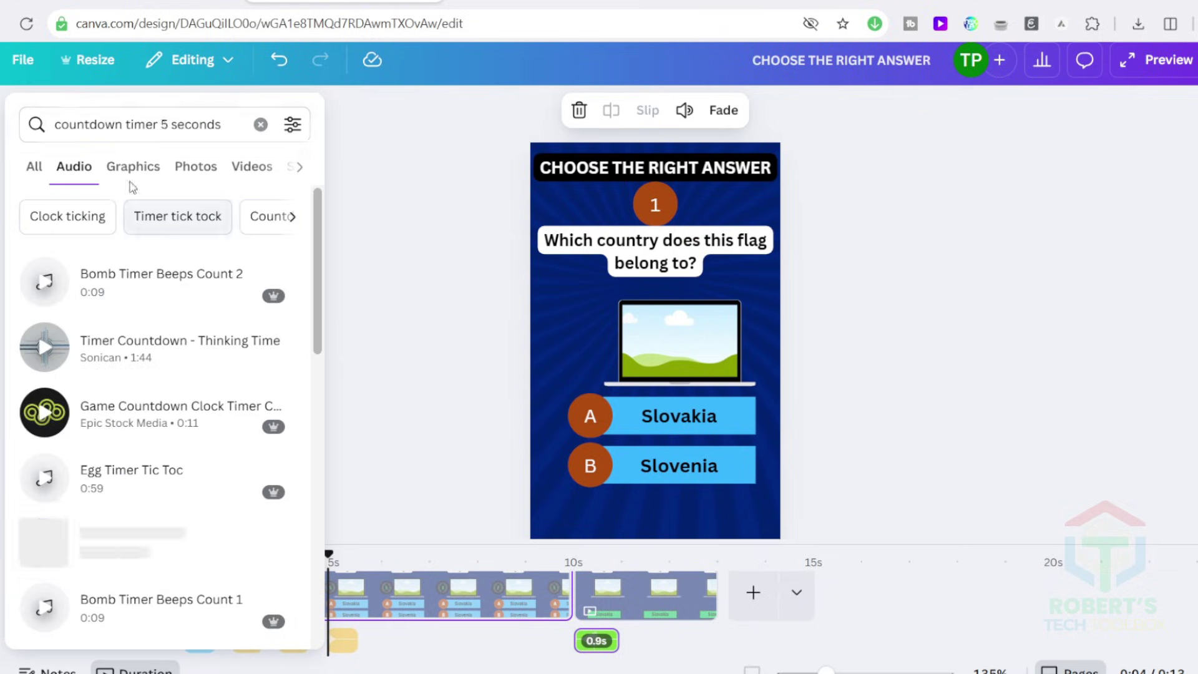
pyautogui.click(138, 124)
pyautogui.write('ti')
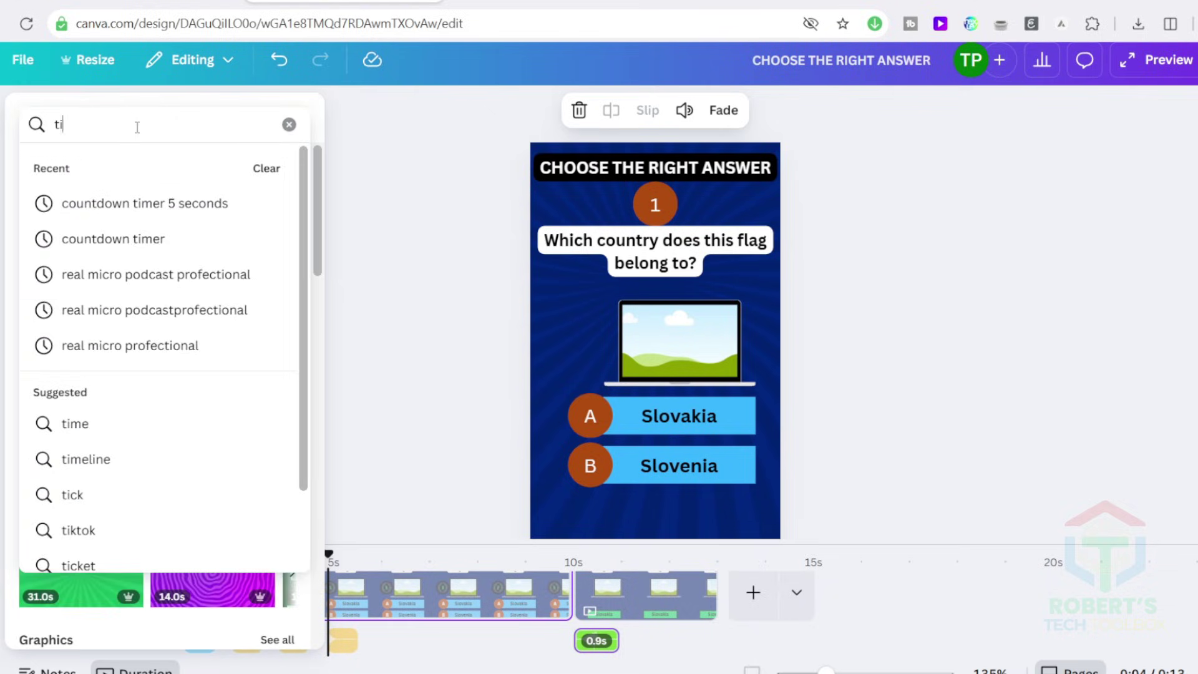
pyautogui.write('mer')
pyautogui.click(102, 349)
pyautogui.scroll(-1, 58, 463)
pyautogui.scroll(1, 59, 462)
# - Audition the egg timer sounds, add one from about 5 s, trim it to end with the first page, and play the video
pyautogui.click(47, 413)
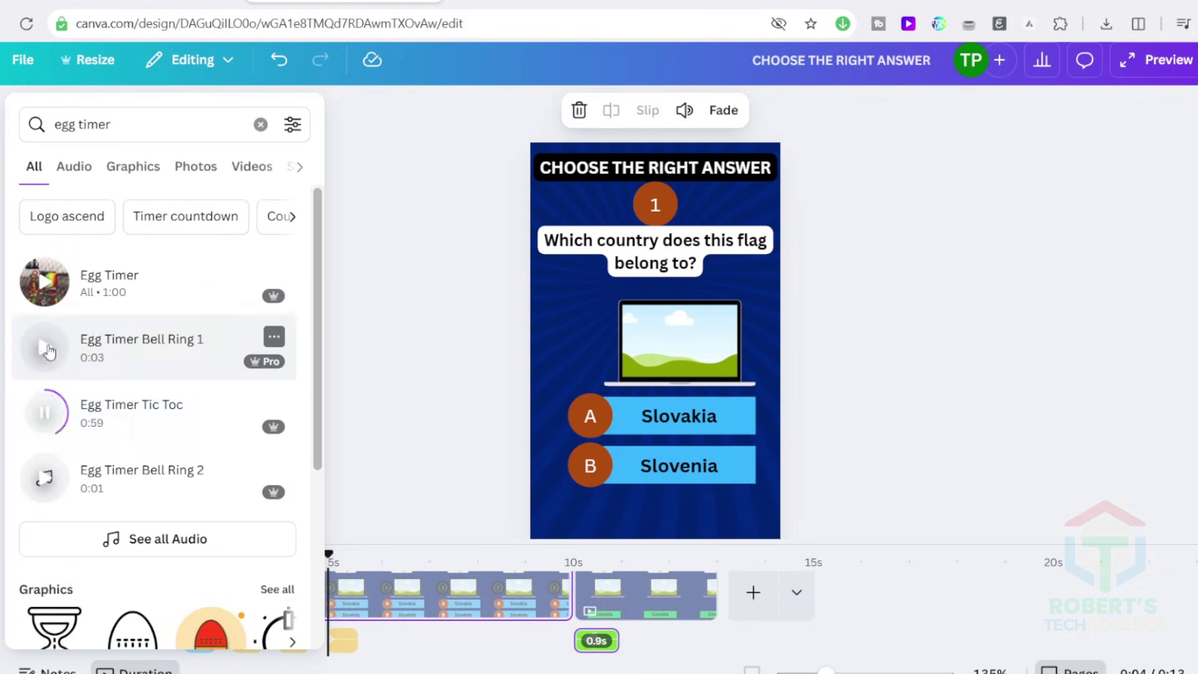
pyautogui.click(73, 167)
pyautogui.click(52, 482)
pyautogui.click(45, 411)
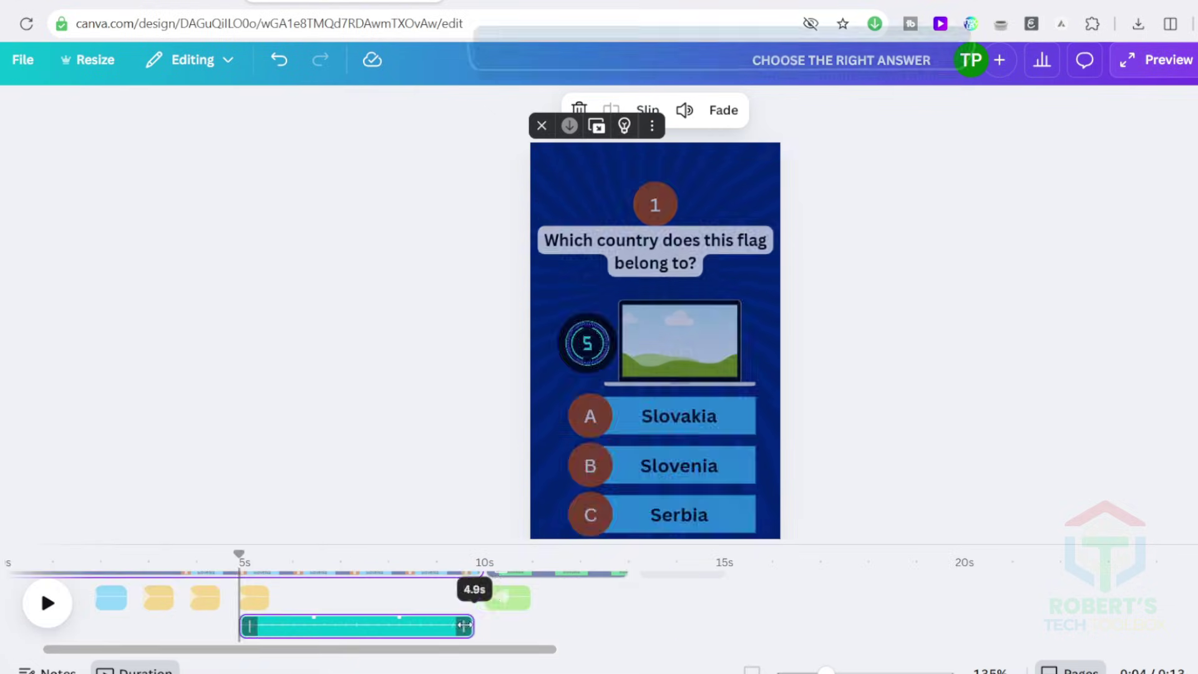
pyautogui.press('space')
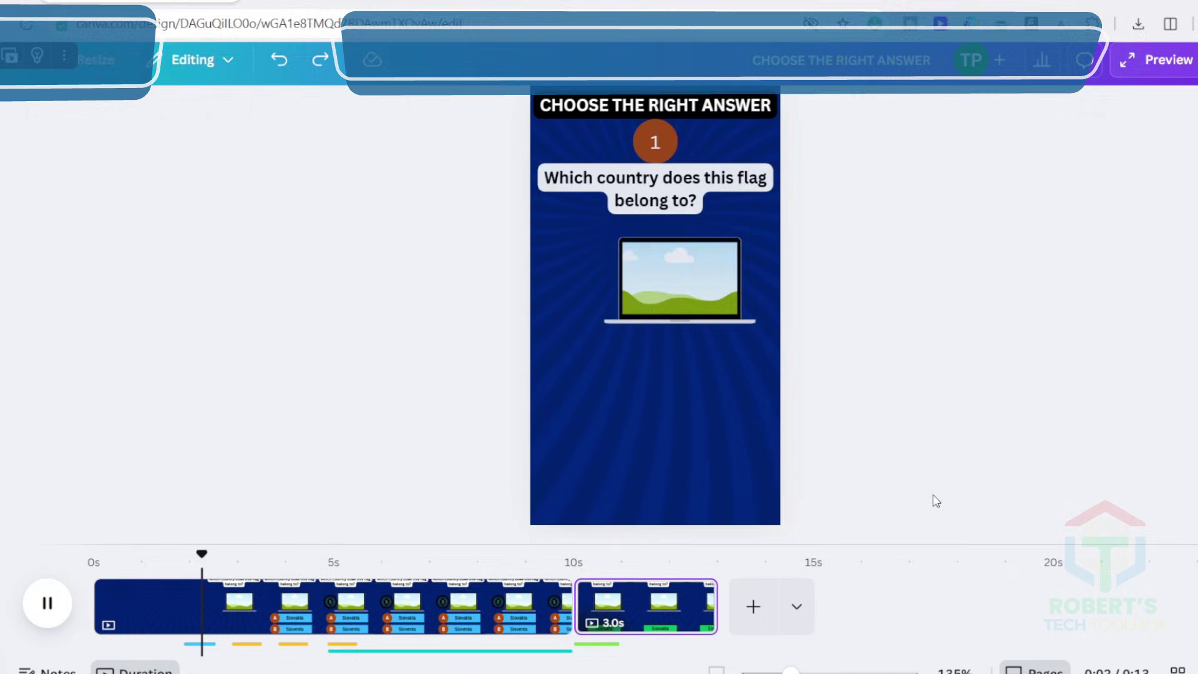
# - Delete everything except the backgrounds on both pages and download pages 1–2 as separate MP4 files in a ZIP archive
pyautogui.moveTo(899, 488); pyautogui.dragTo(388, 88)
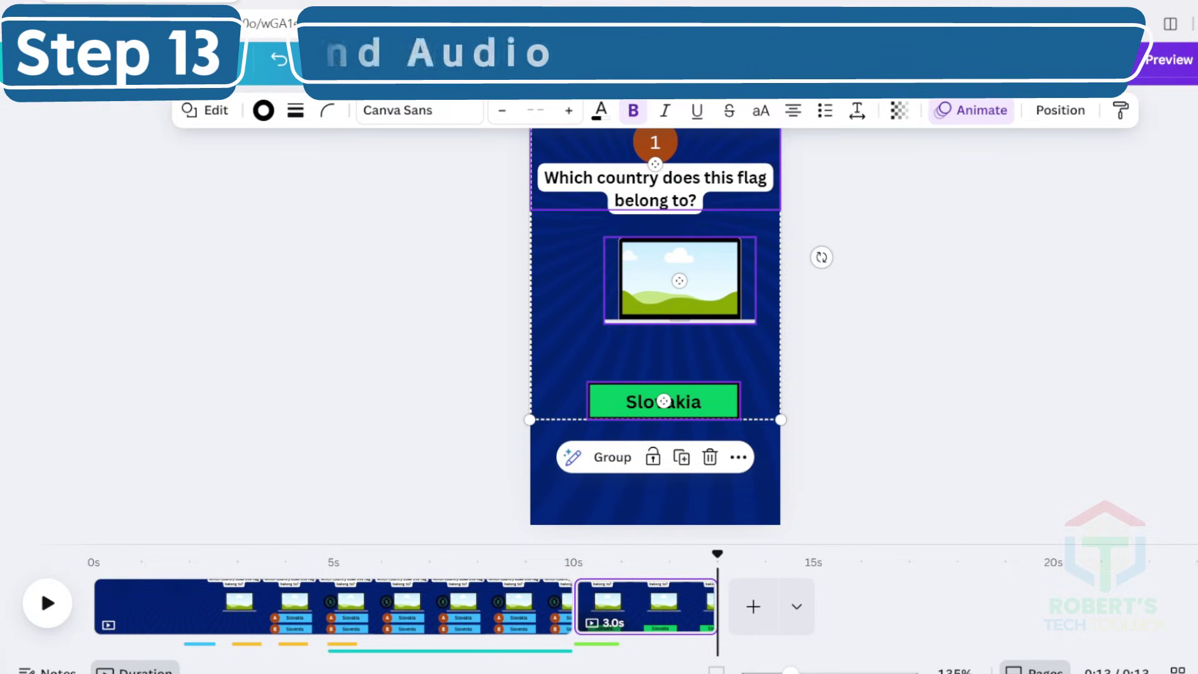
pyautogui.moveTo(950, 462); pyautogui.dragTo(373, 123)
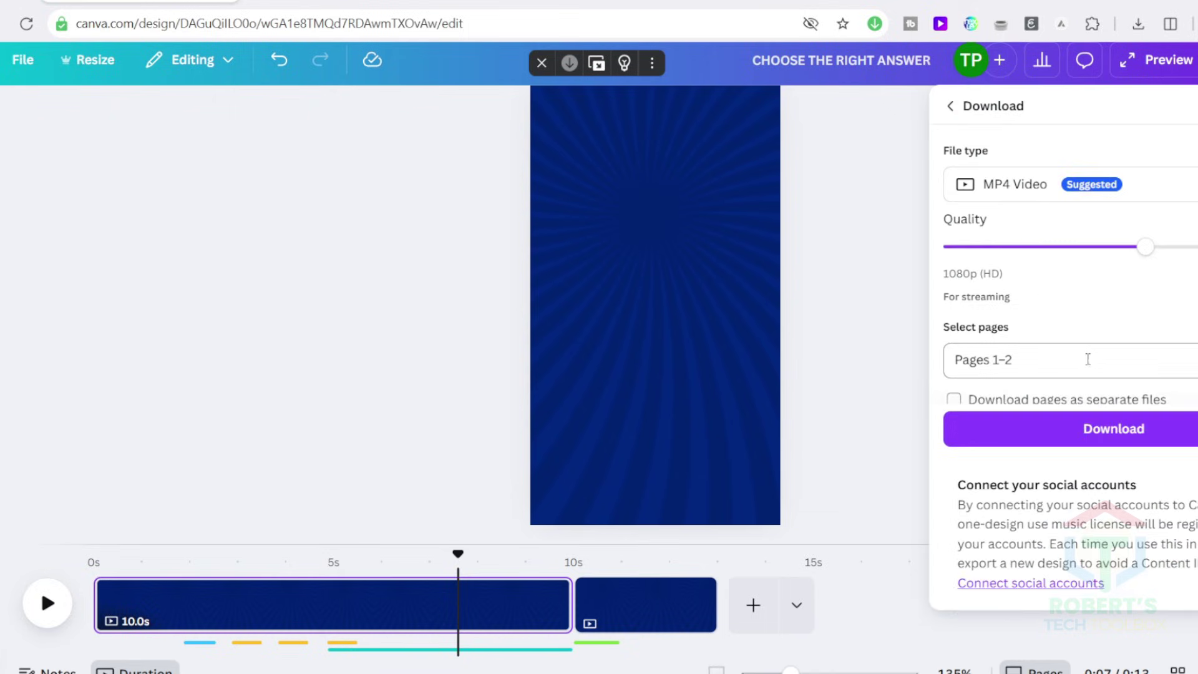
pyautogui.scroll(-2, 953, 324)
pyautogui.click(953, 318)
pyautogui.click(1096, 430)
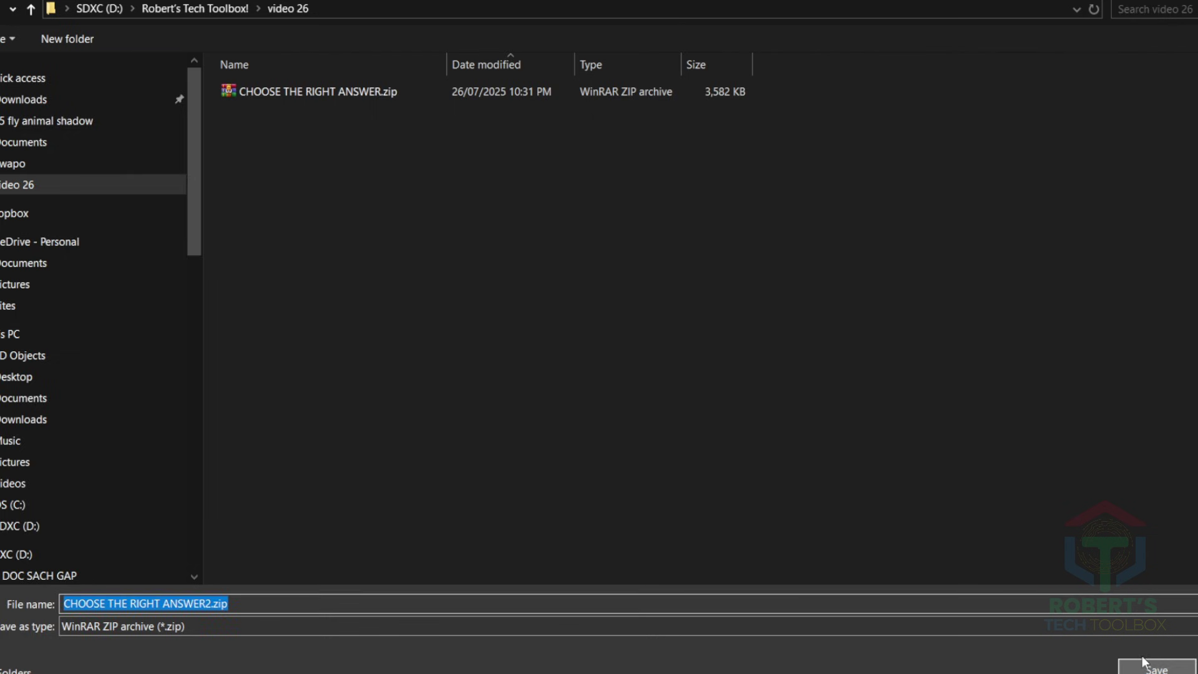
pyautogui.press('Return')
# - Restore the deleted quiz elements on both pages and upload the exported background videos
pyautogui.click(838, 410)
pyautogui.hotkey('ctrl', 'z')
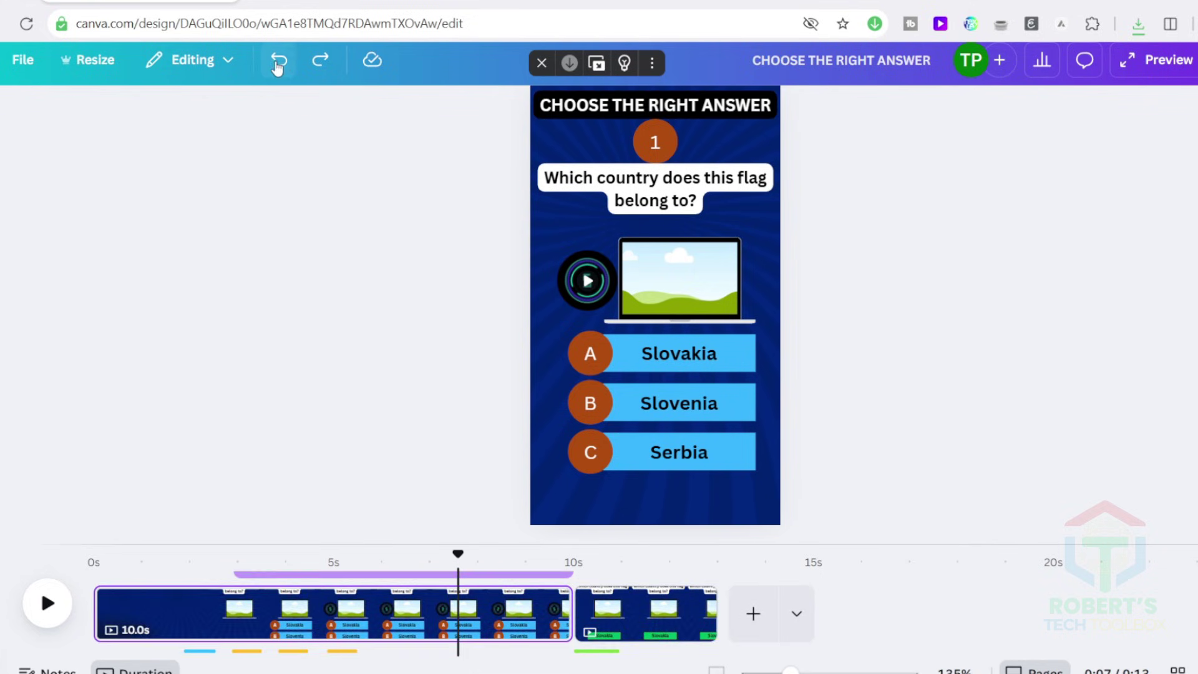
pyautogui.click(241, 163)
pyautogui.click(1009, 661)
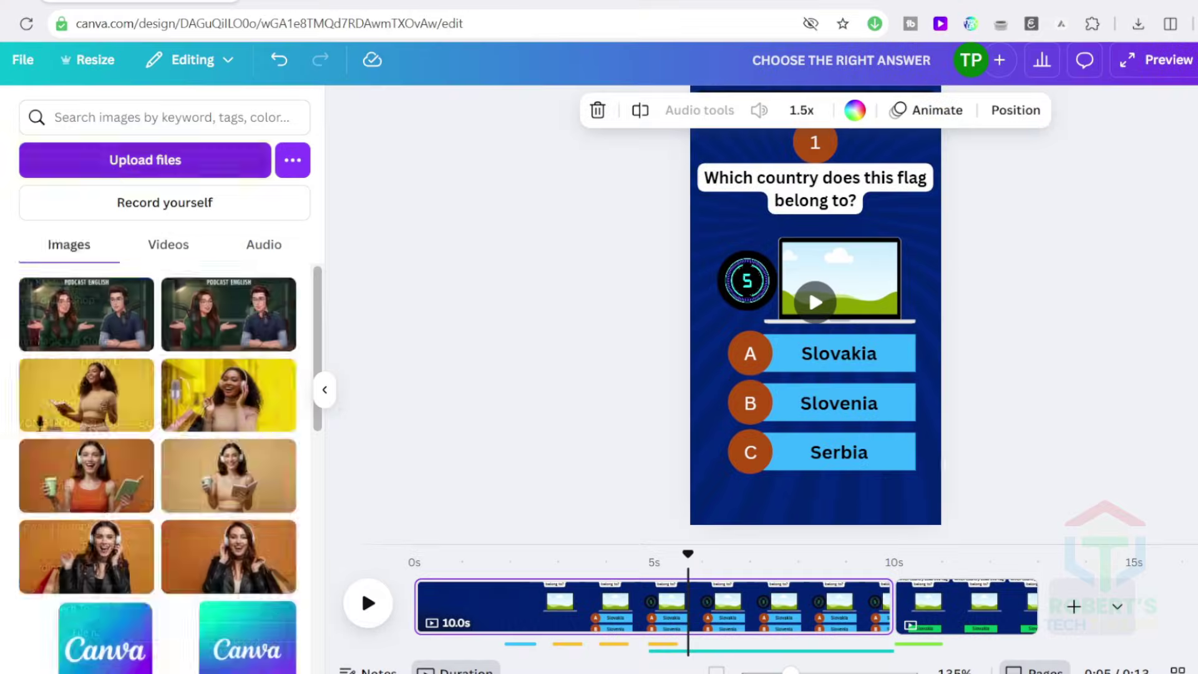
# - Add the uploaded 10-second background video to the question page and set it as the page background
pyautogui.click(45, 318)
pyautogui.rightClick(810, 399)
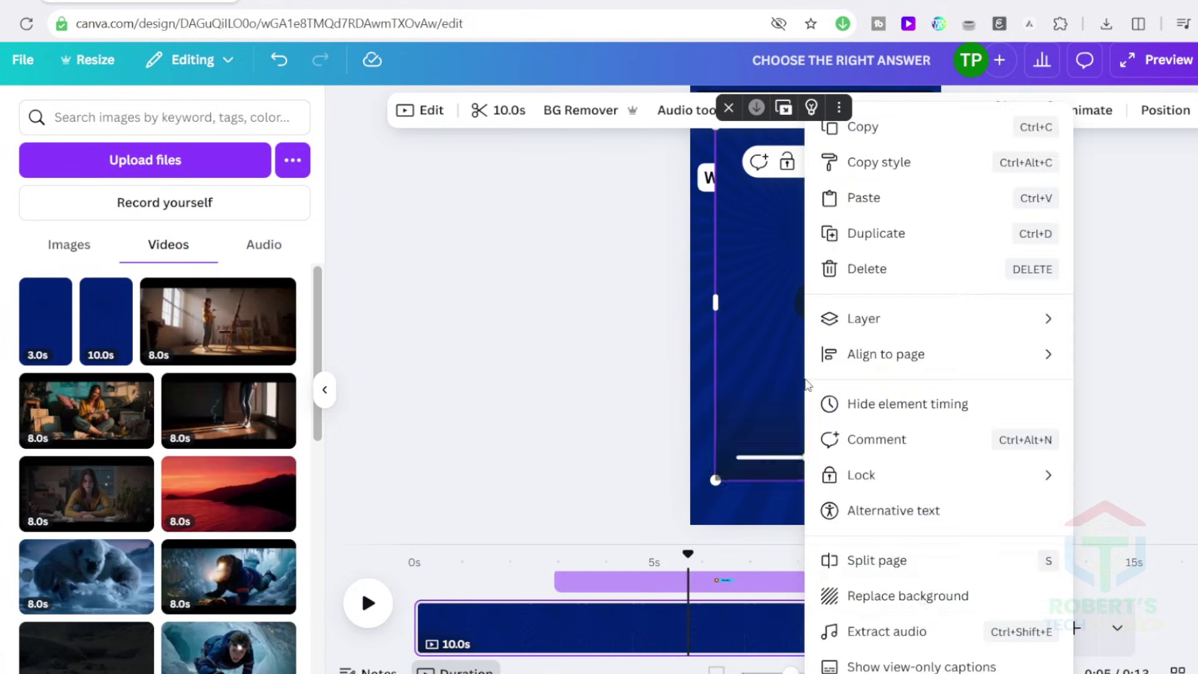
pyautogui.click(908, 593)
pyautogui.click(860, 649)
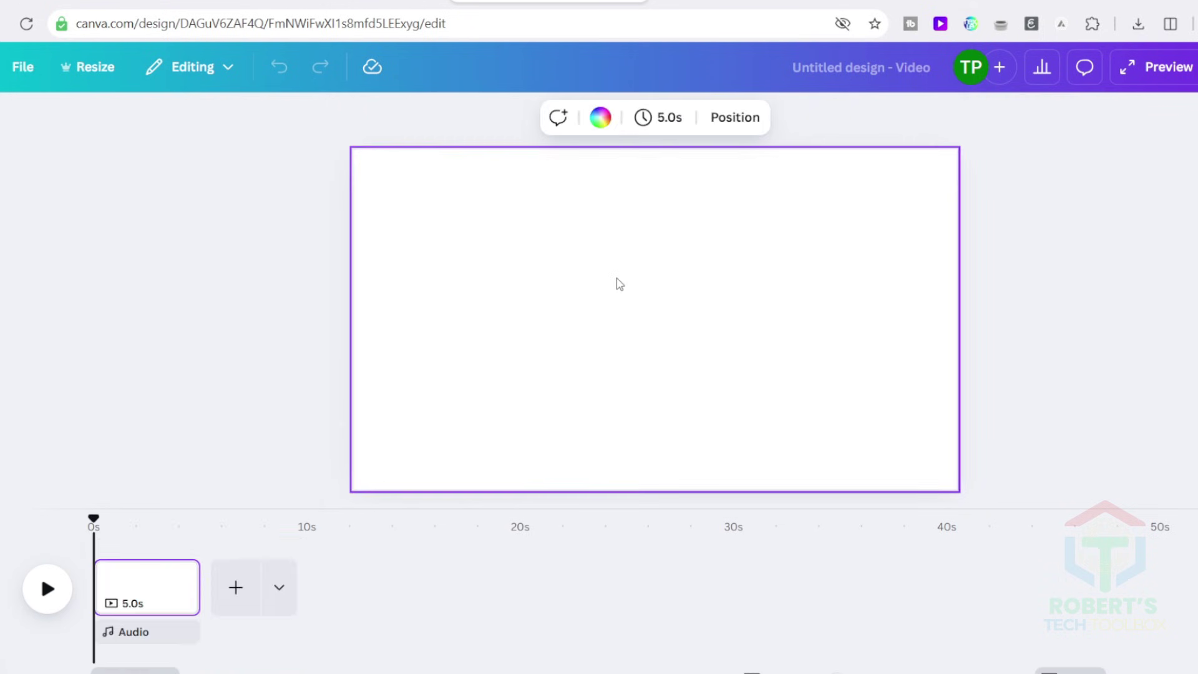
# - Paste the copied quiz pages into a blank untitled video design and play them
pyautogui.hotkey('ctrl', 'v')
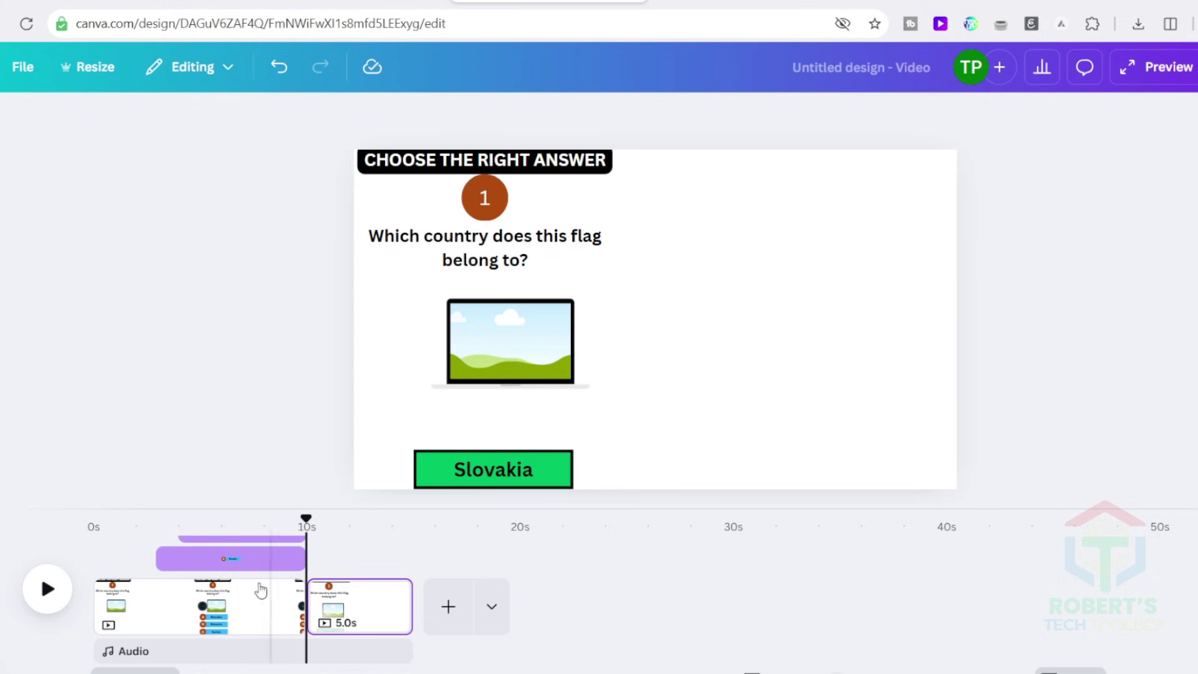
pyautogui.click(48, 588)
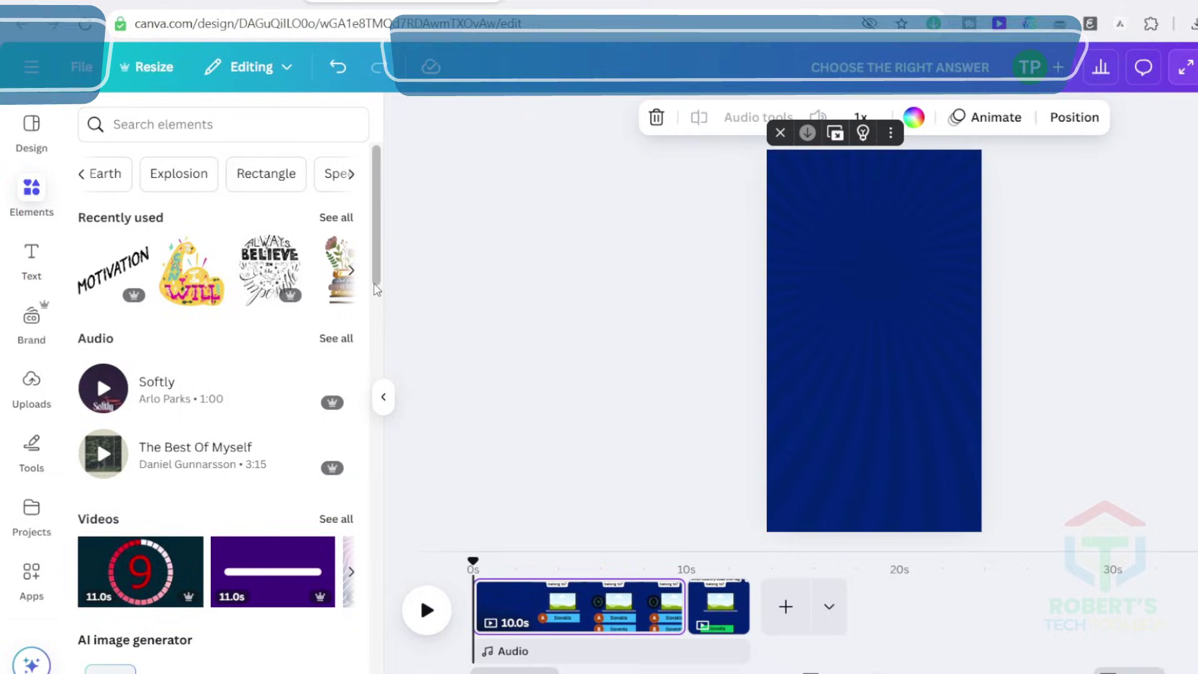
# - In the CHOOSE THE RIGHT ANSWER design, start Bulk create with manual data entry and clear the sample table
pyautogui.click(32, 578)
pyautogui.scroll(-5, 118, 480)
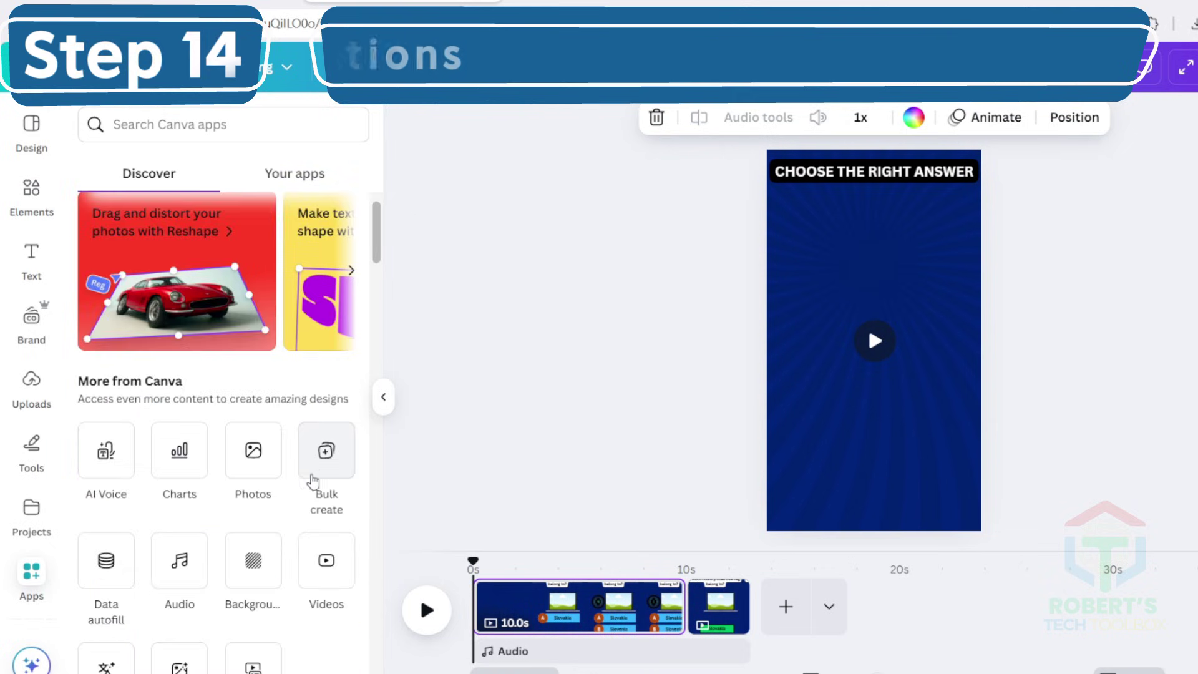
pyautogui.click(320, 458)
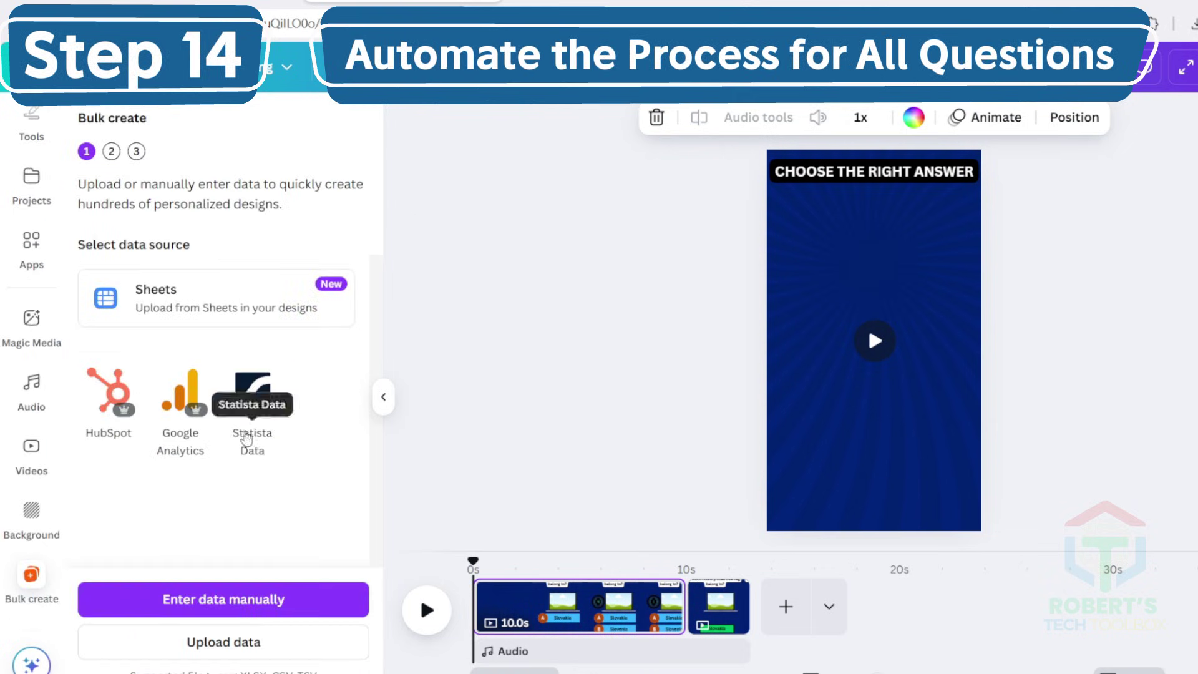
pyautogui.click(261, 599)
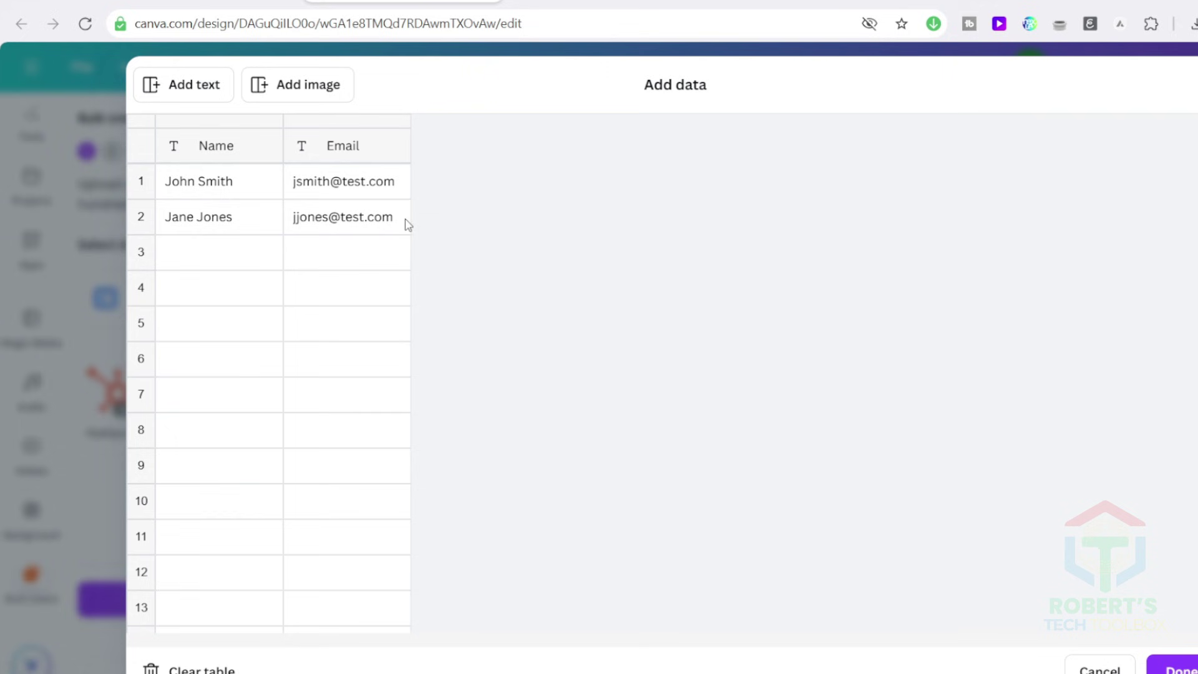
pyautogui.click(190, 668)
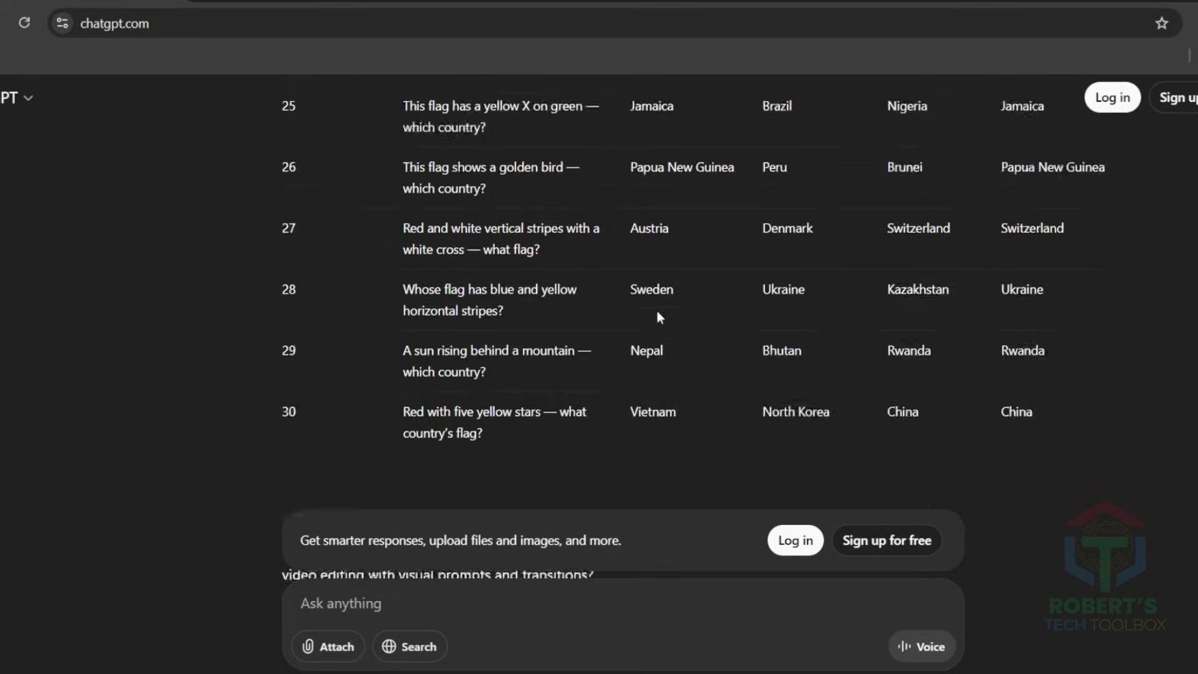
# - Copy the quiz table's header and questions 1 to 10 from ChatGPT and paste them into the Canva Bulk create data table
pyautogui.scroll(15, 657, 311)
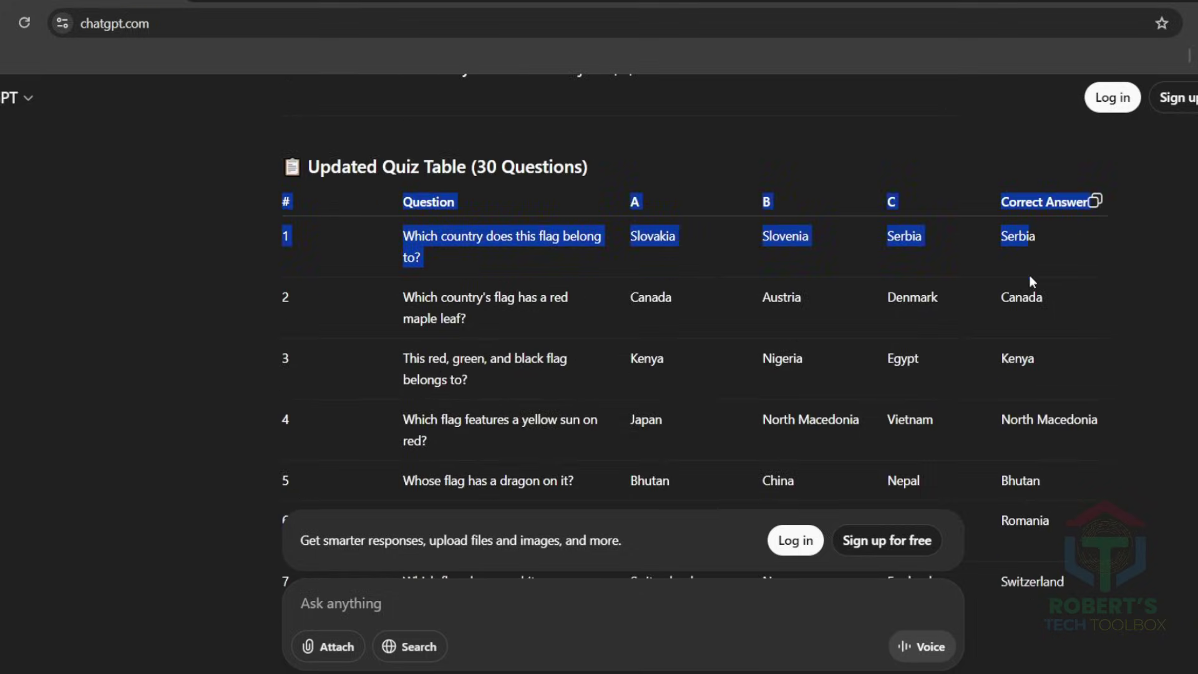
pyautogui.scroll(-10, 1032, 311)
pyautogui.moveTo(1030, 292); pyautogui.dragTo(1028, 343)
pyautogui.scroll(3, 1032, 312)
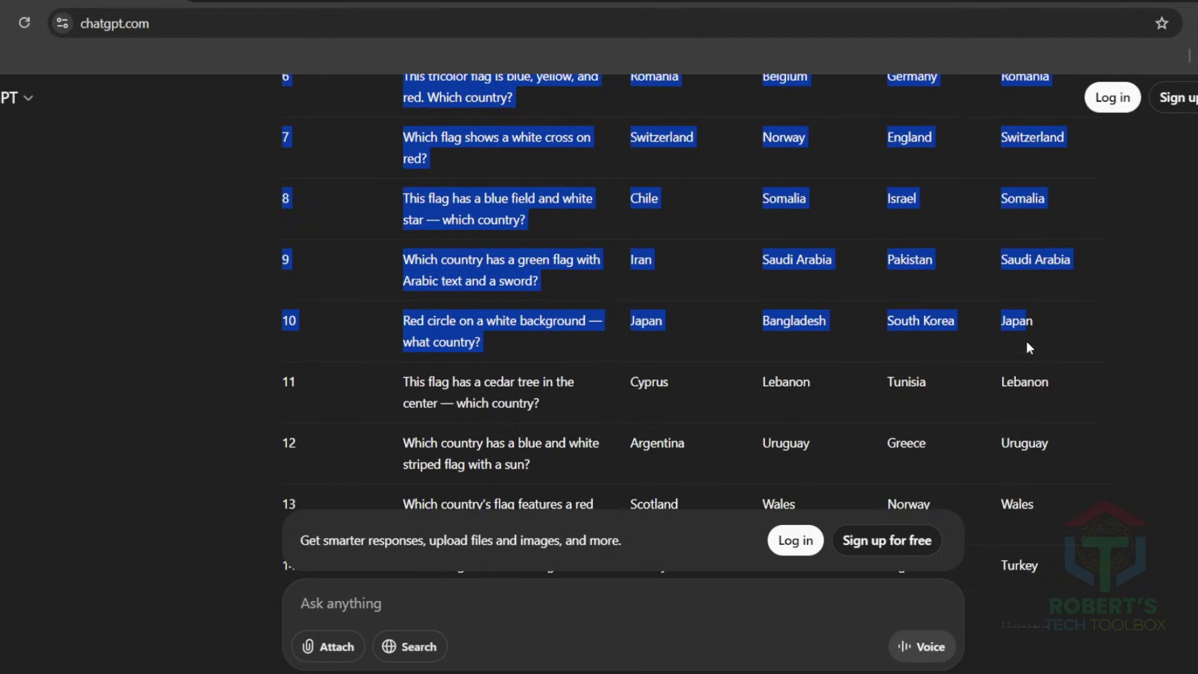
pyautogui.rightClick(502, 274)
pyautogui.click(523, 287)
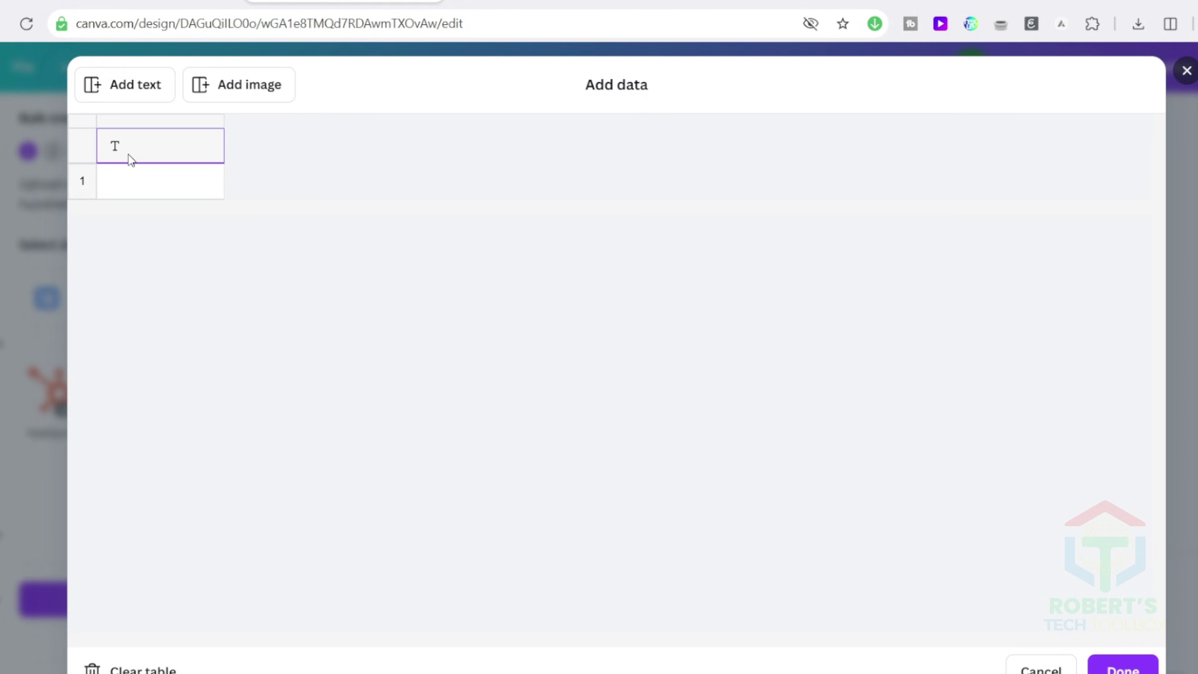
pyautogui.hotkey('ctrl', 'v')
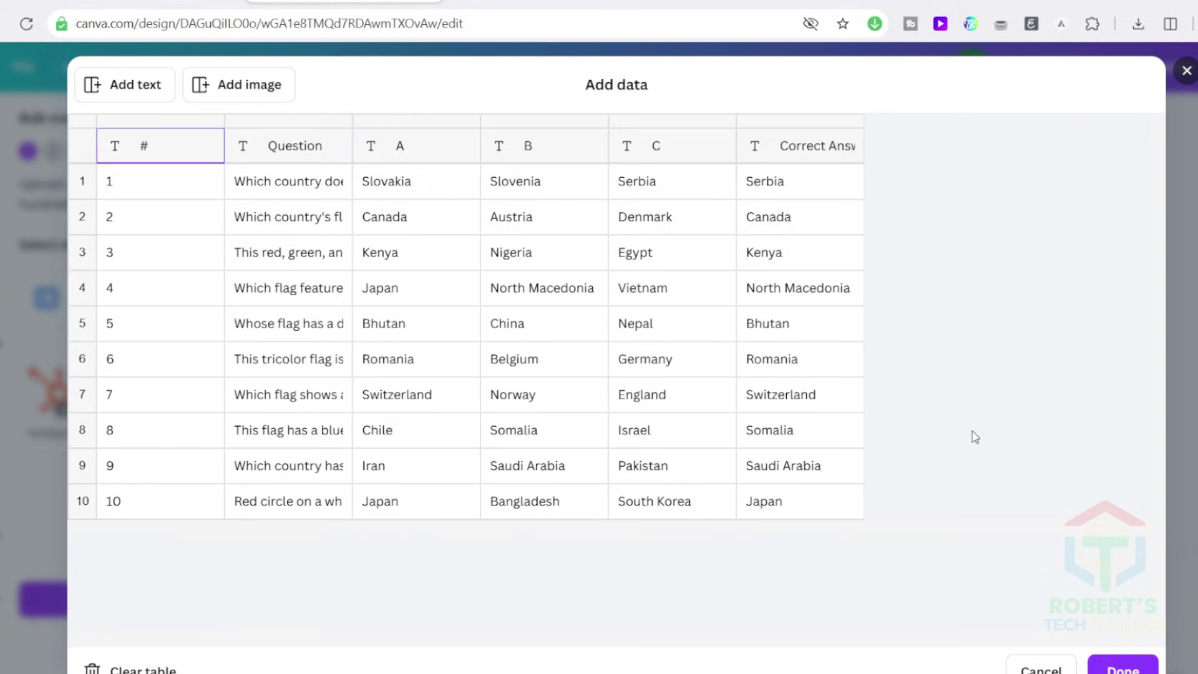
pyautogui.click(1122, 669)
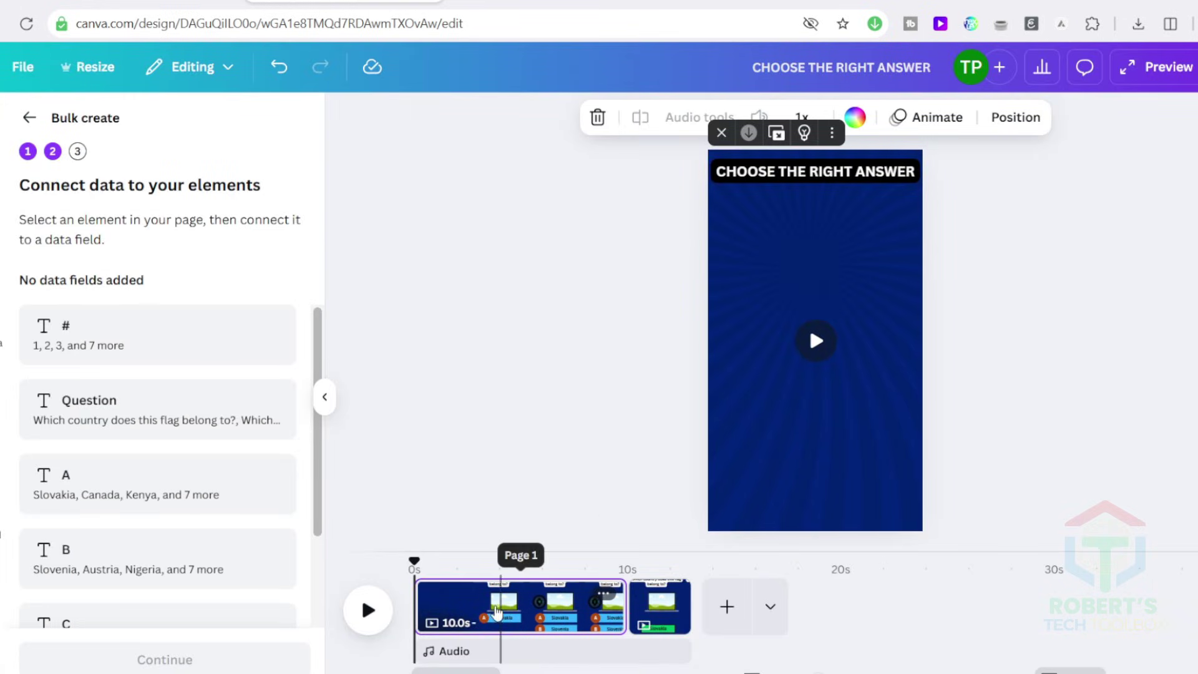
# - On the question page, connect the number in the circle to the # field and the question text to the Question field
pyautogui.moveTo(414, 561); pyautogui.dragTo(537, 561)
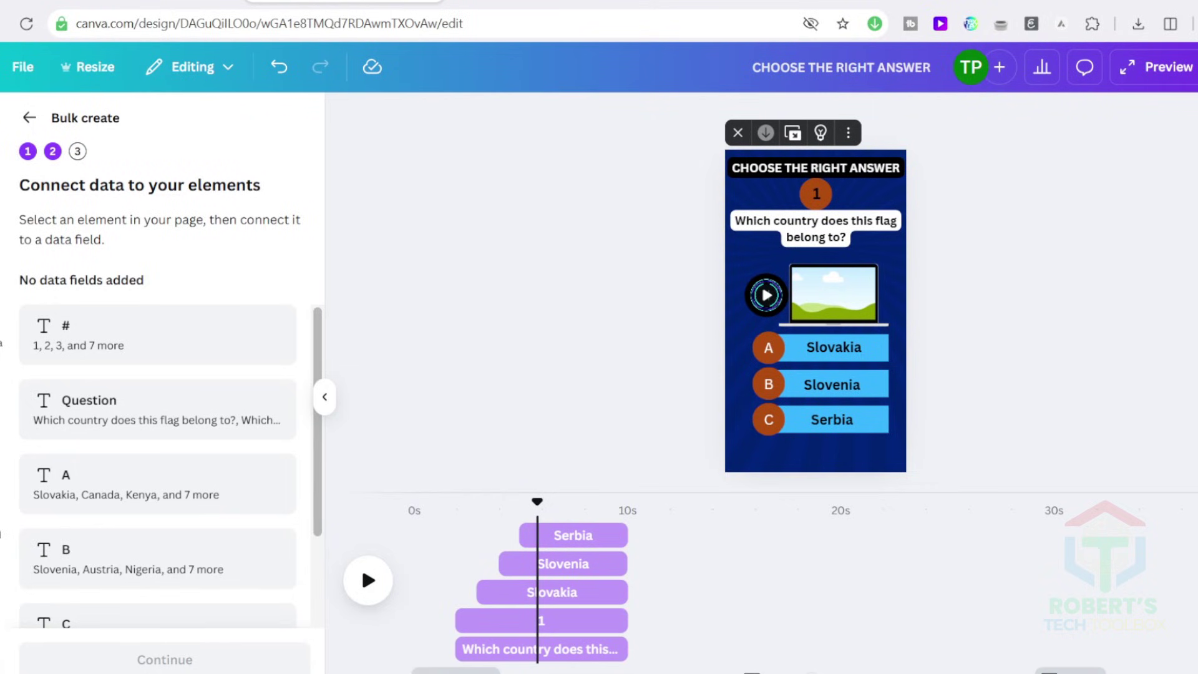
pyautogui.click(815, 196)
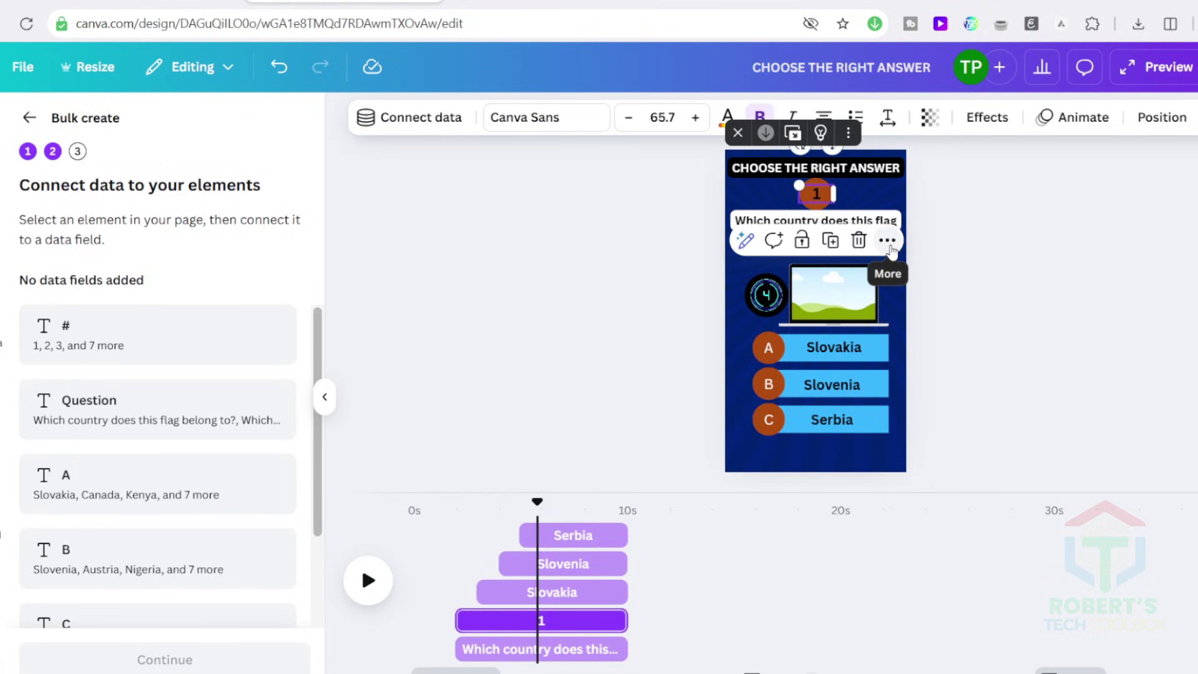
pyautogui.click(886, 241)
pyautogui.click(923, 561)
pyautogui.click(954, 383)
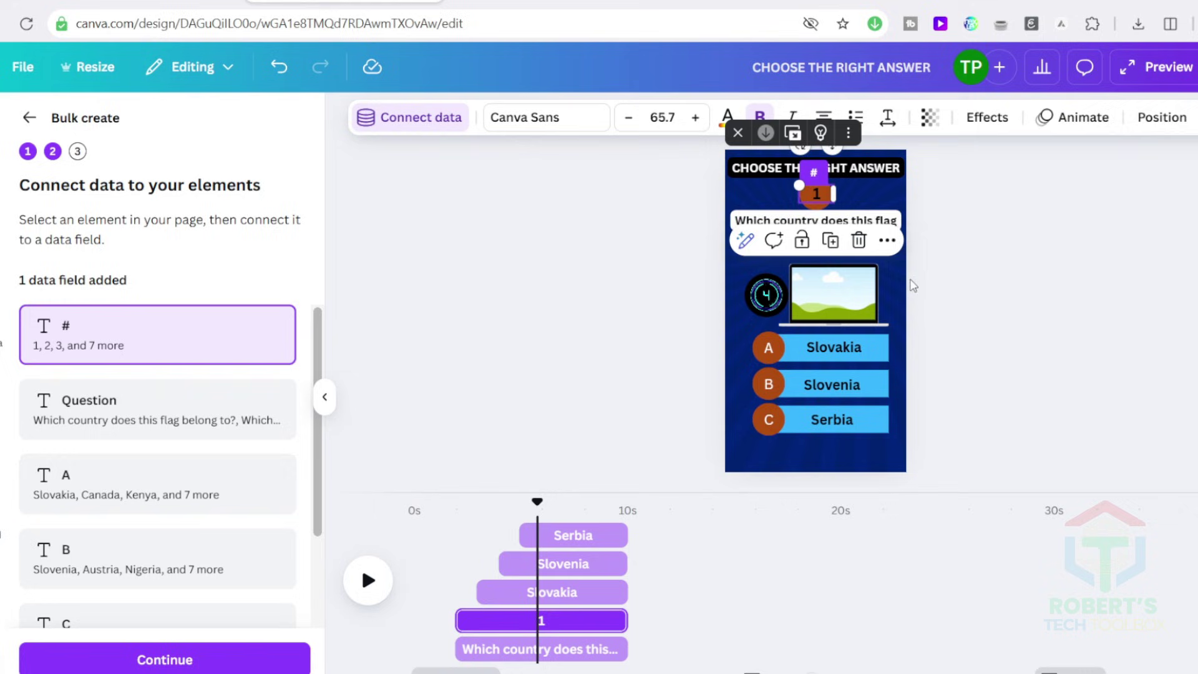
pyautogui.click(865, 220)
pyautogui.click(886, 181)
pyautogui.click(963, 497)
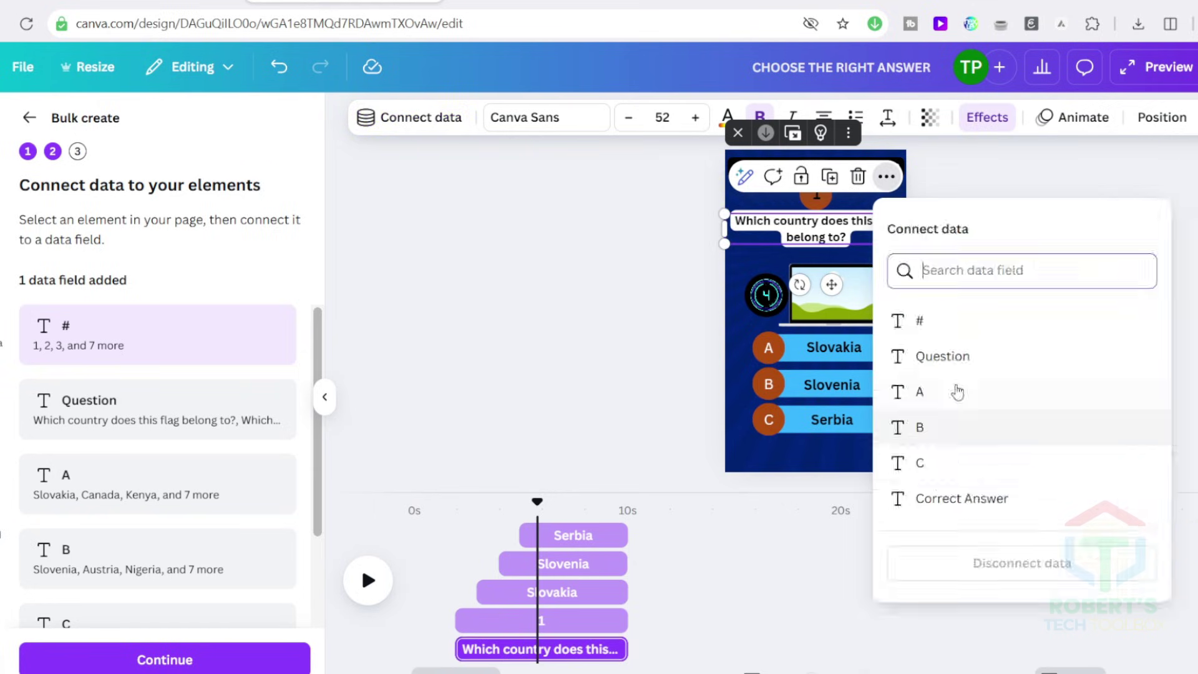
pyautogui.click(948, 356)
# - Connect the Slovakia, Slovenia and Serbia answer texts to the data fields A, B and C respectively
pyautogui.click(842, 348)
pyautogui.click(903, 303)
pyautogui.click(1002, 624)
pyautogui.click(954, 517)
pyautogui.click(845, 385)
pyautogui.click(903, 340)
pyautogui.click(973, 657)
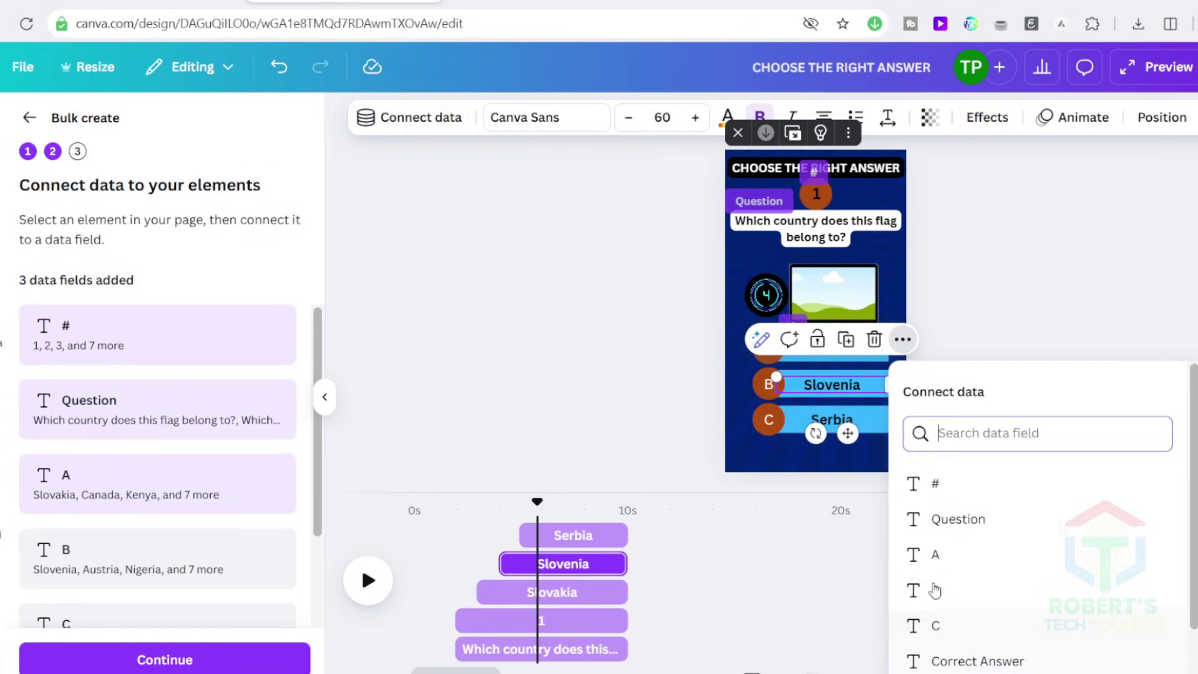
pyautogui.click(934, 590)
pyautogui.click(842, 418)
pyautogui.click(902, 374)
pyautogui.click(1022, 336)
pyautogui.click(942, 258)
# - Connect the green answer page's texts to #, Question and Correct Answer, and generate designs from all 10 data rows
pyautogui.click(756, 552)
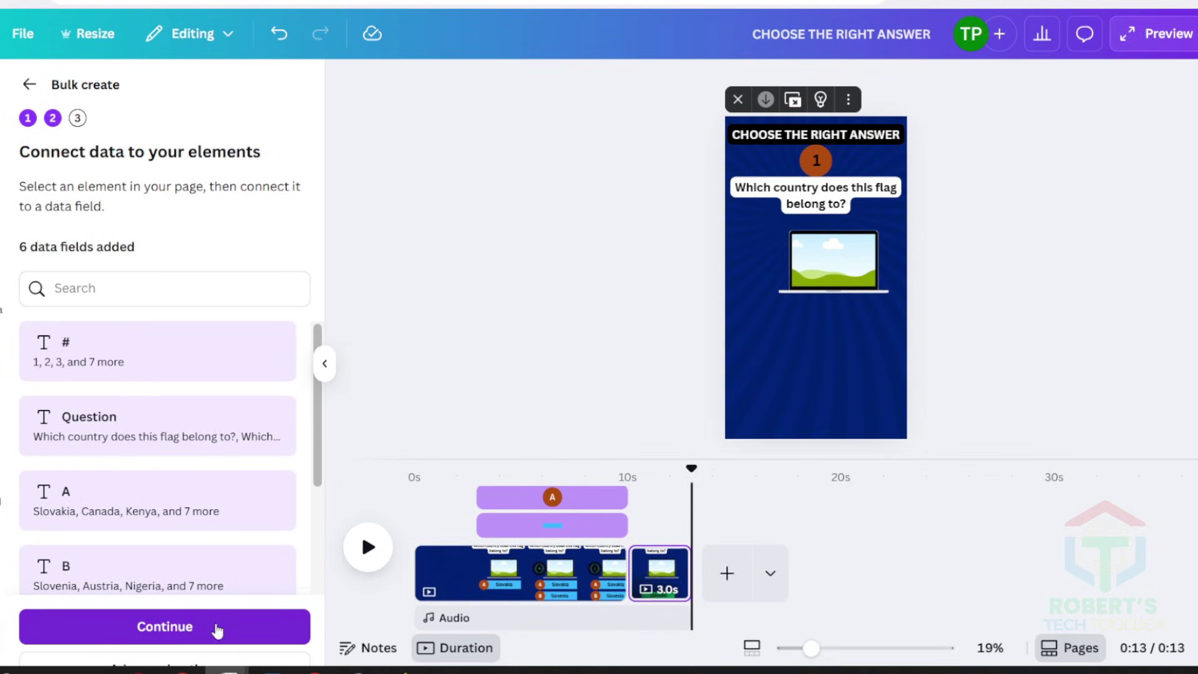
pyautogui.click(217, 630)
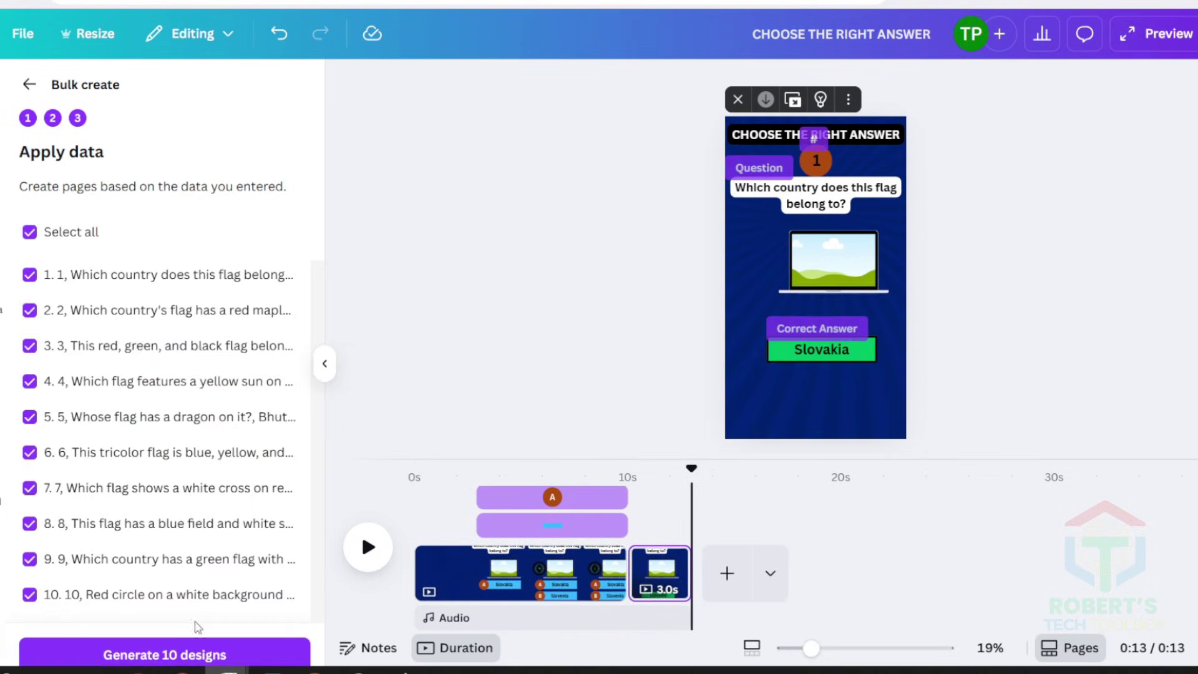
pyautogui.click(143, 652)
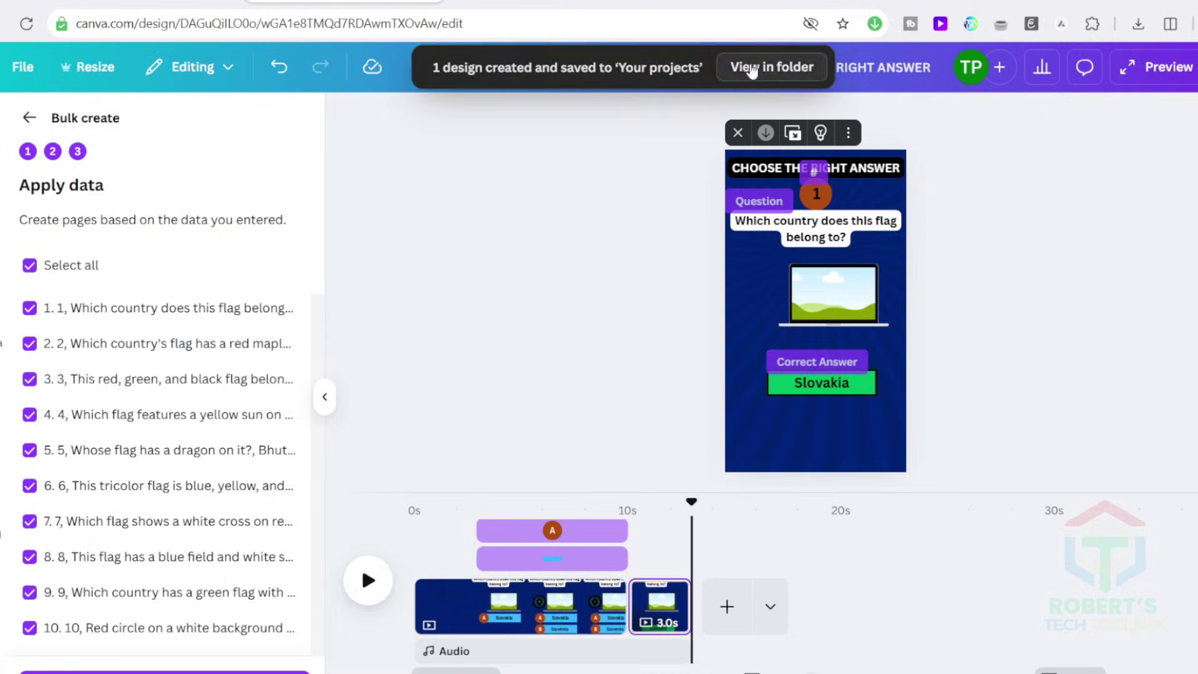
# - View the generated result in the projects folder and open the (Bulk 1) CHOOSE THE RIGHT ANSWER design
pyautogui.click(752, 69)
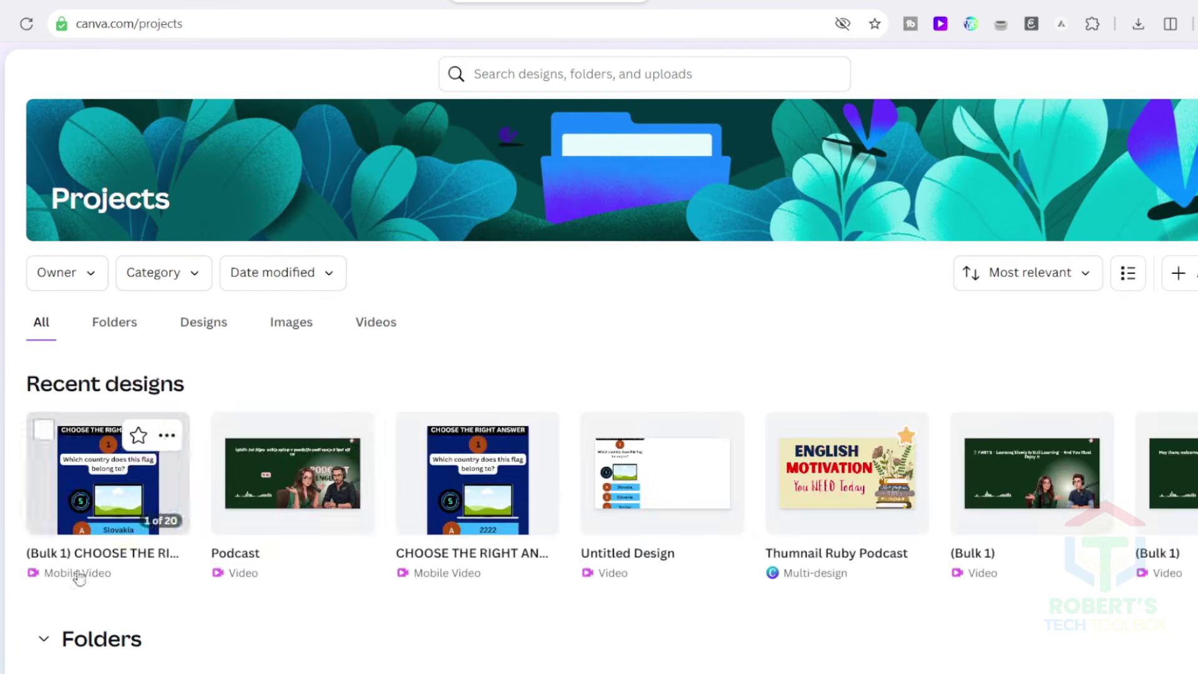
pyautogui.click(185, 448)
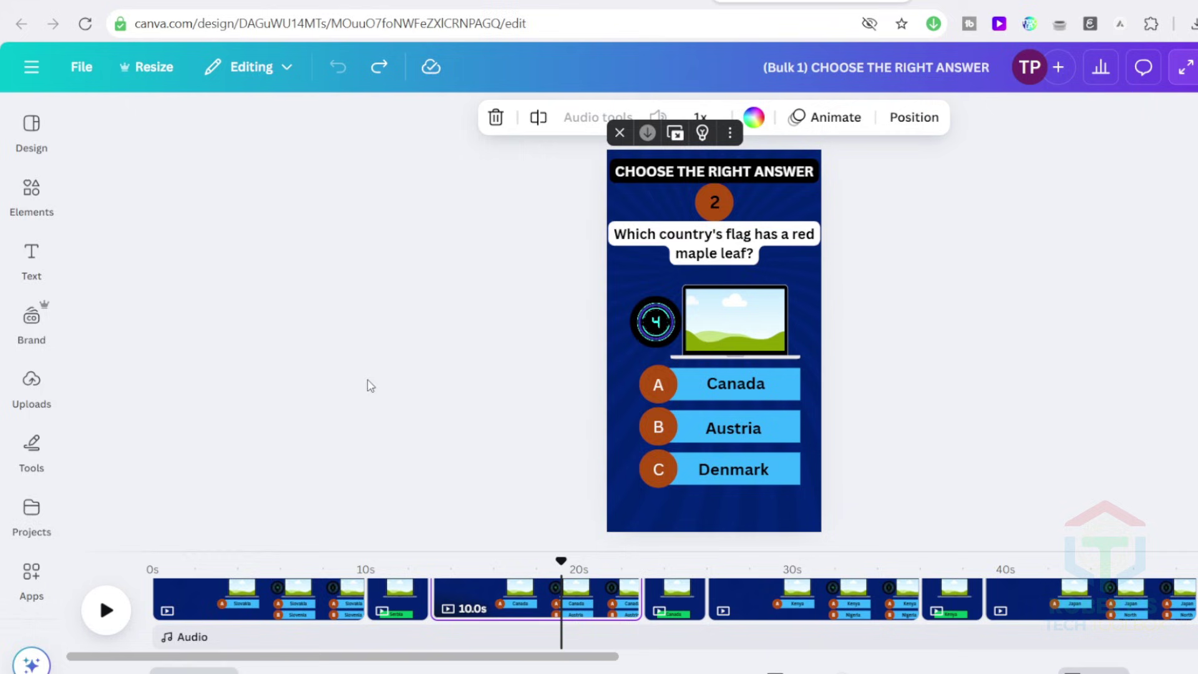
# - Search the elements for "canada flag" and place the rectangular flag graphic in question 2's laptop frame
pyautogui.write('ca')
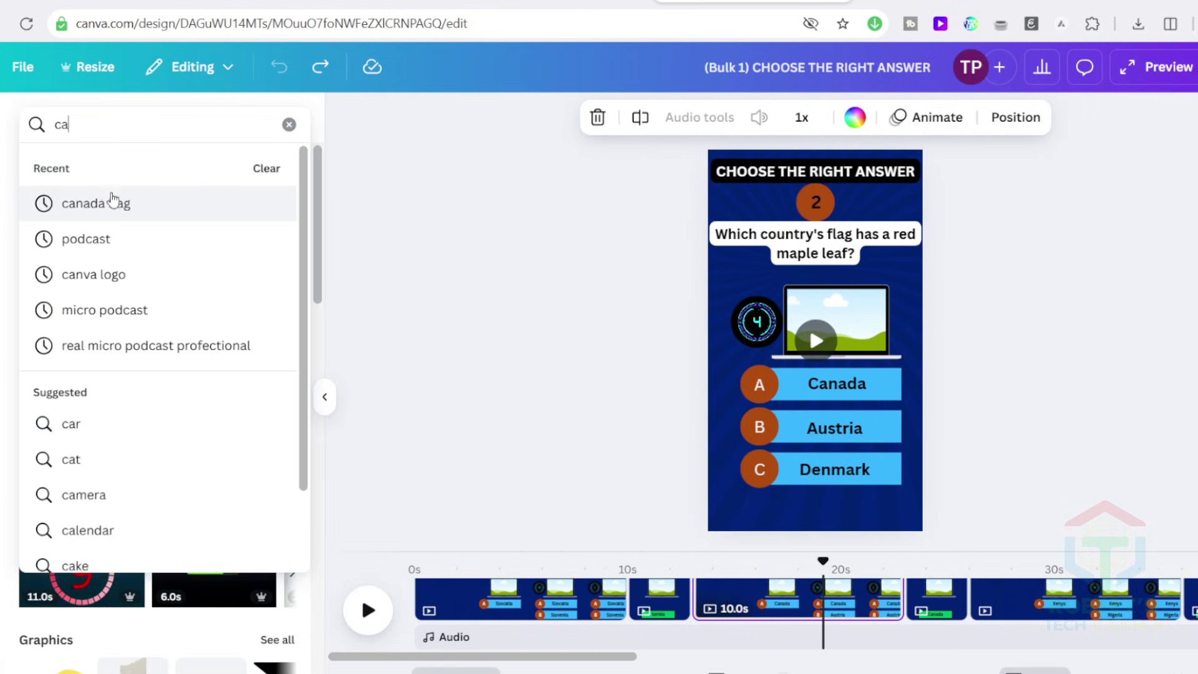
pyautogui.click(113, 202)
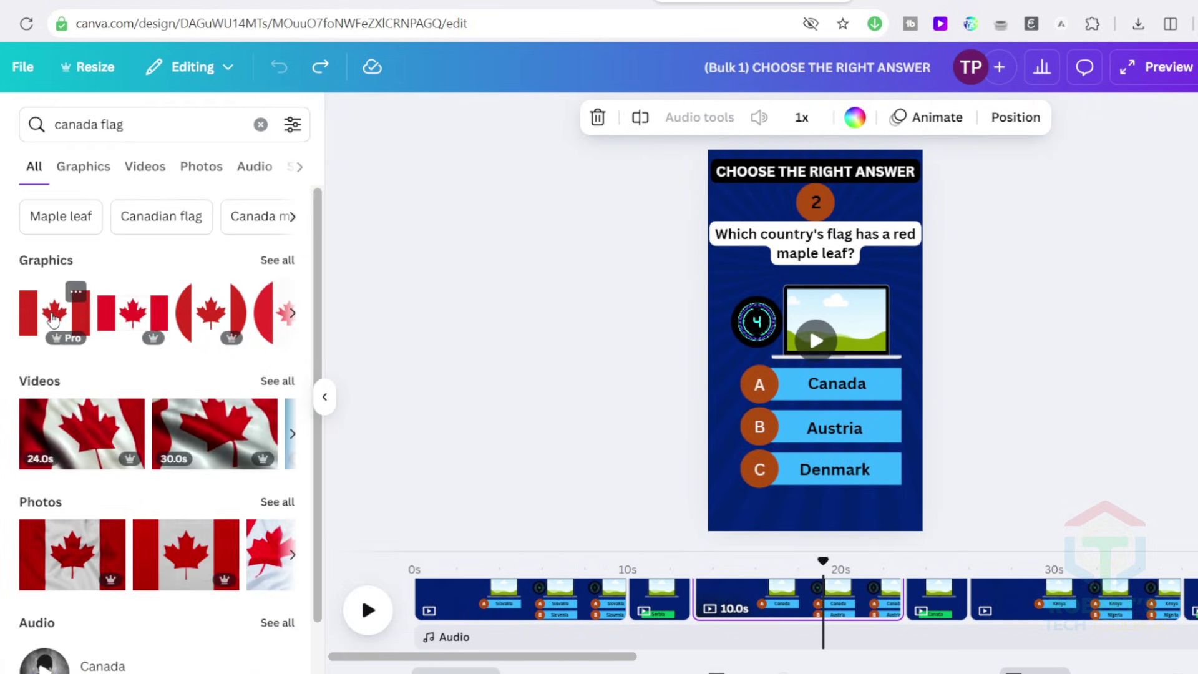
pyautogui.click(53, 320)
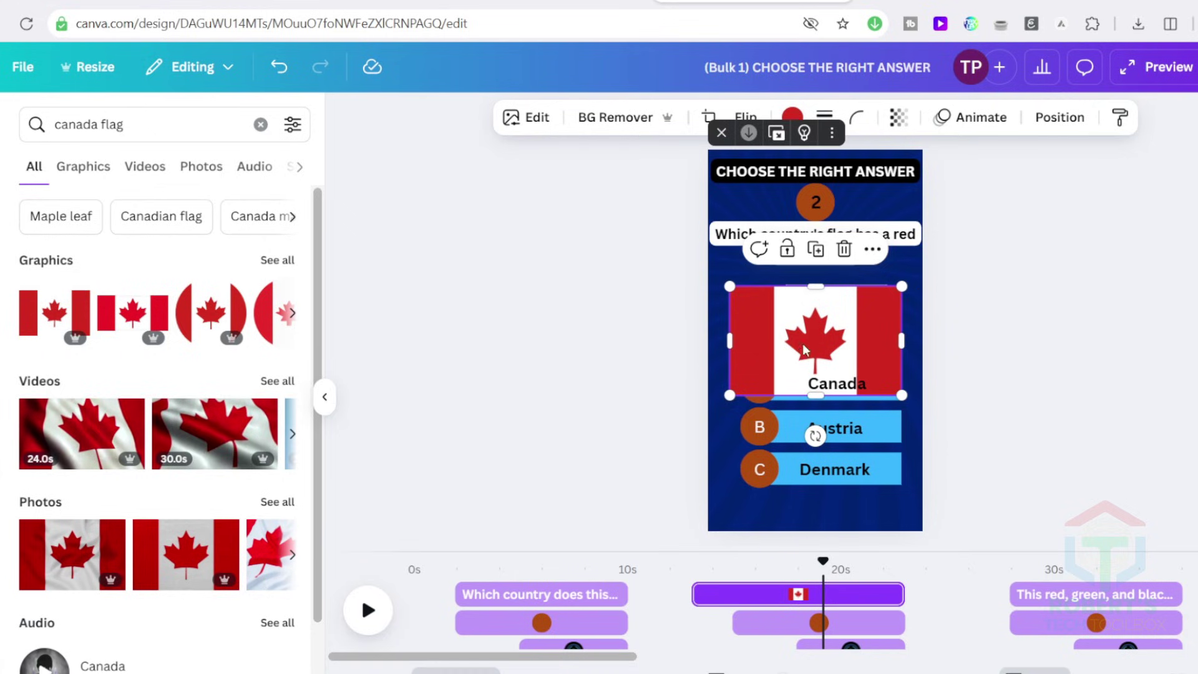
pyautogui.moveTo(804, 349); pyautogui.dragTo(819, 332)
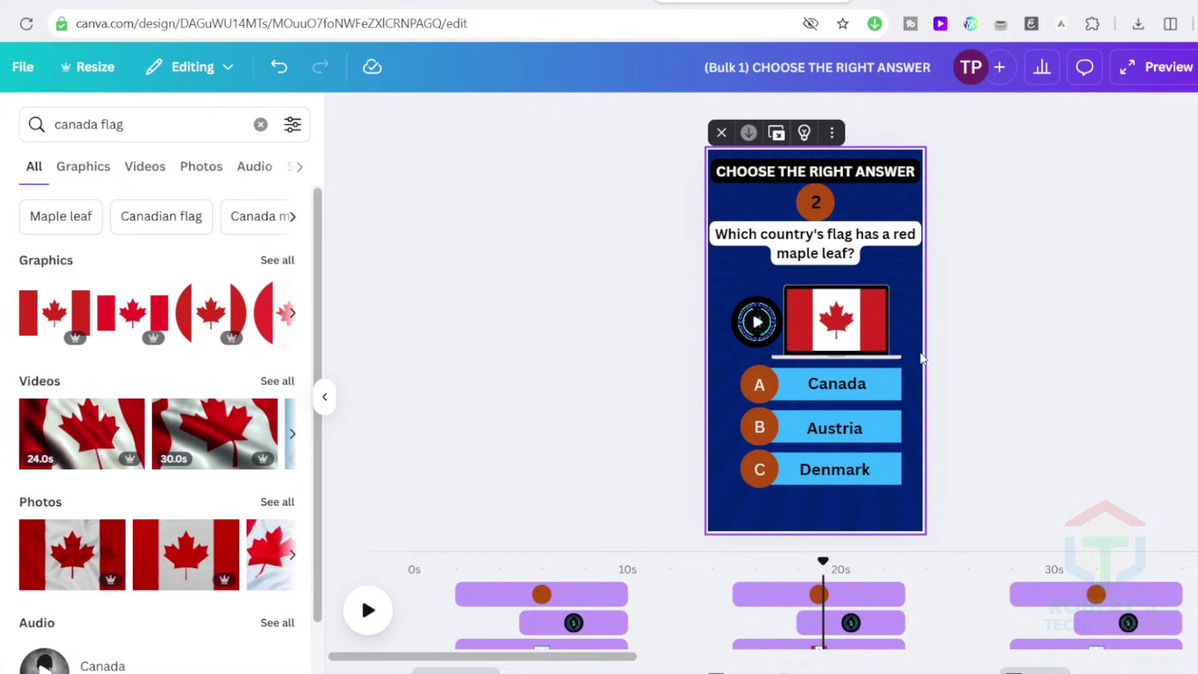
# - Search the elements for "kenya flag" and fill the laptop frames of question 3 and its answer page with a Kenya flag
pyautogui.doubleClick(75, 124)
pyautogui.write('kenya')
pyautogui.press('Return')
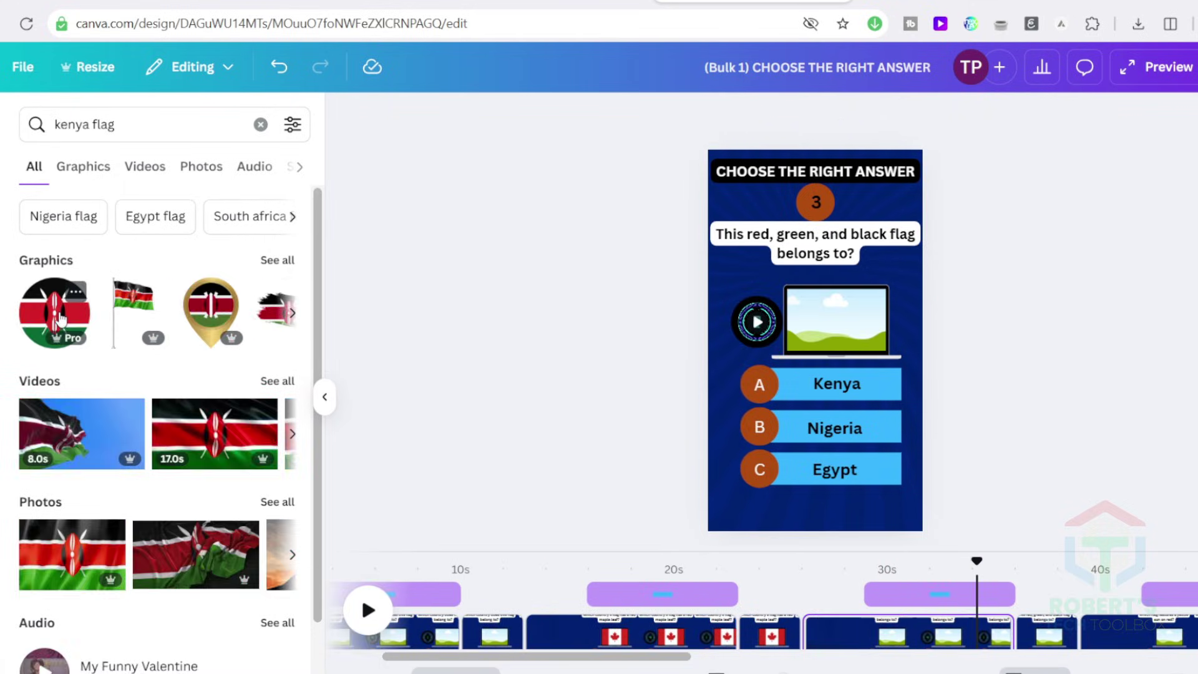
pyautogui.click(83, 167)
pyautogui.hotkey('ctrl', 'z')
pyautogui.click(145, 166)
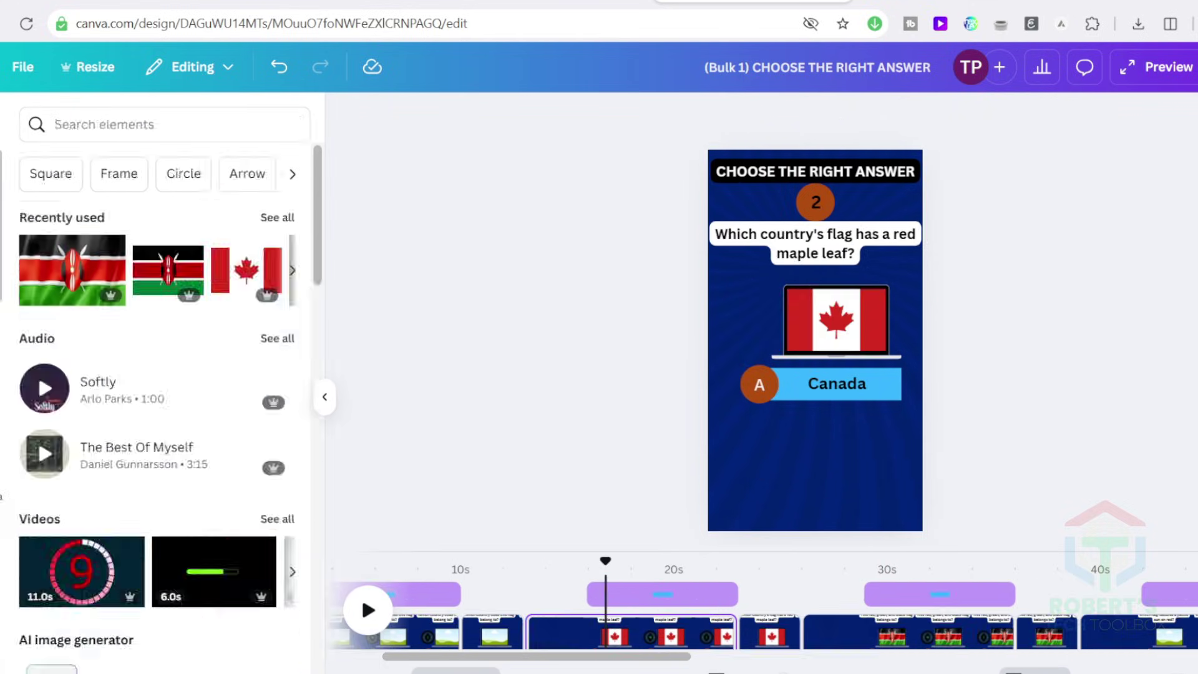
# - Search the audio library for "video game sound" and preview the first two sound effects in the results
pyautogui.click(275, 337)
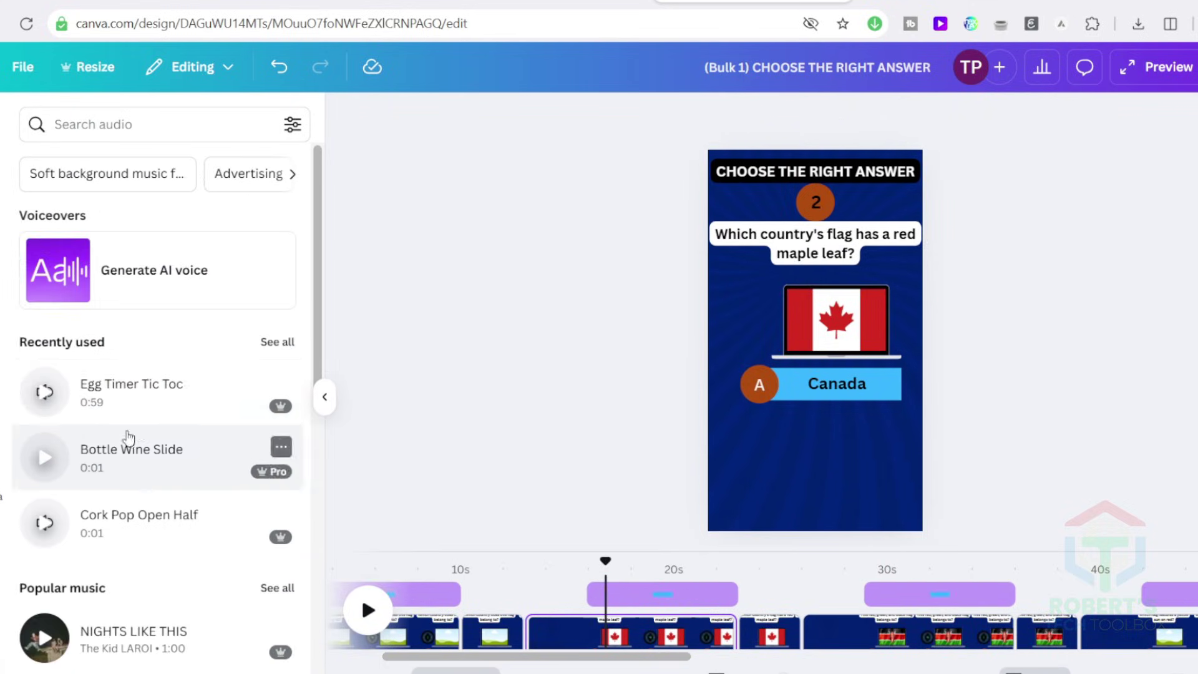
pyautogui.scroll(-2, 125, 433)
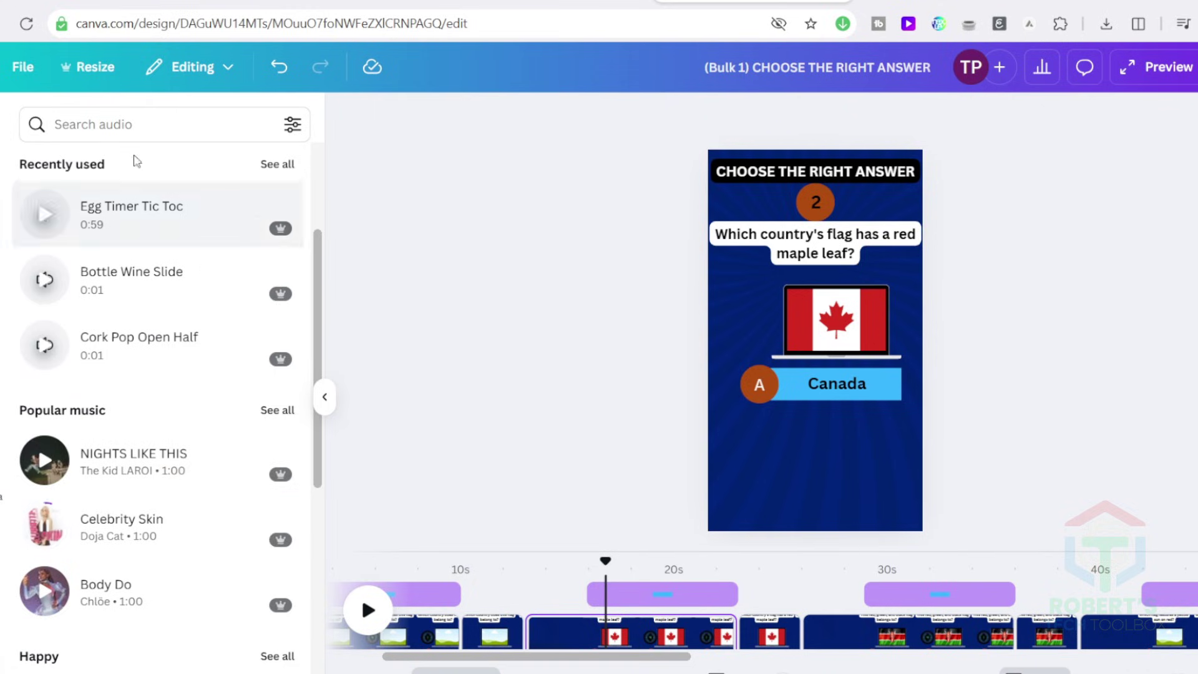
pyautogui.click(164, 124)
pyautogui.scroll(-2, 174, 566)
pyautogui.write('game')
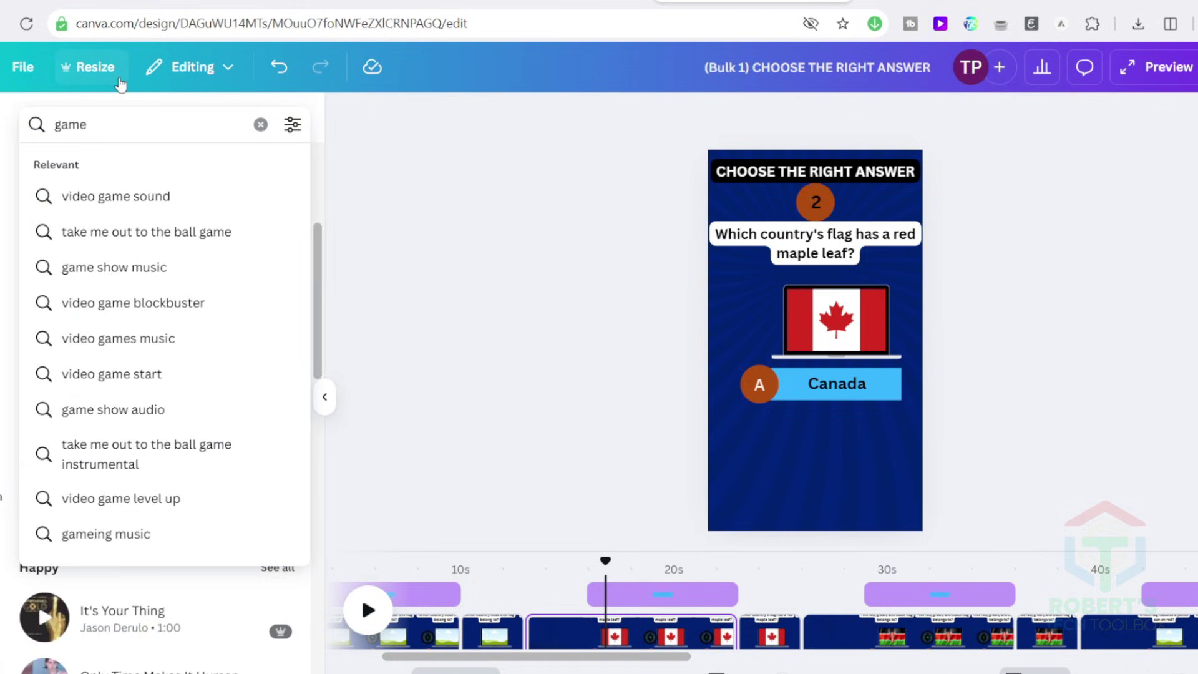
pyautogui.click(100, 193)
pyautogui.click(43, 248)
pyautogui.click(44, 311)
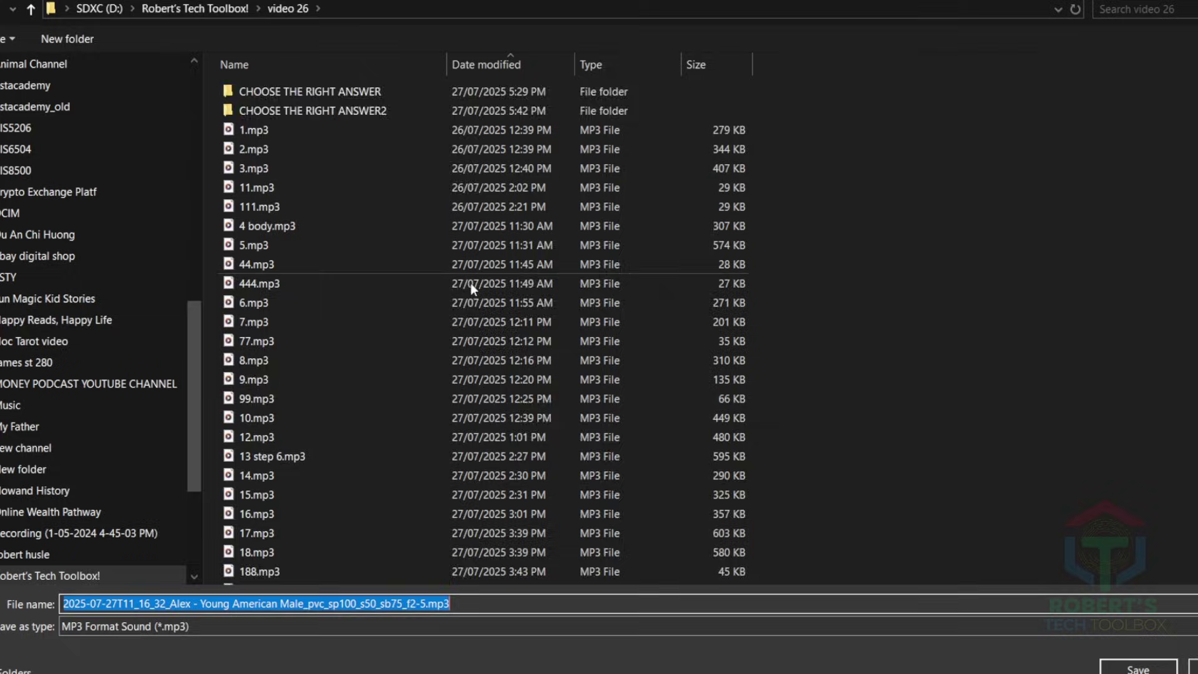
# - Upload the question voiceover files and place 3 q.mp3 on the timeline at the start of question 3
pyautogui.scroll(-5, 471, 283)
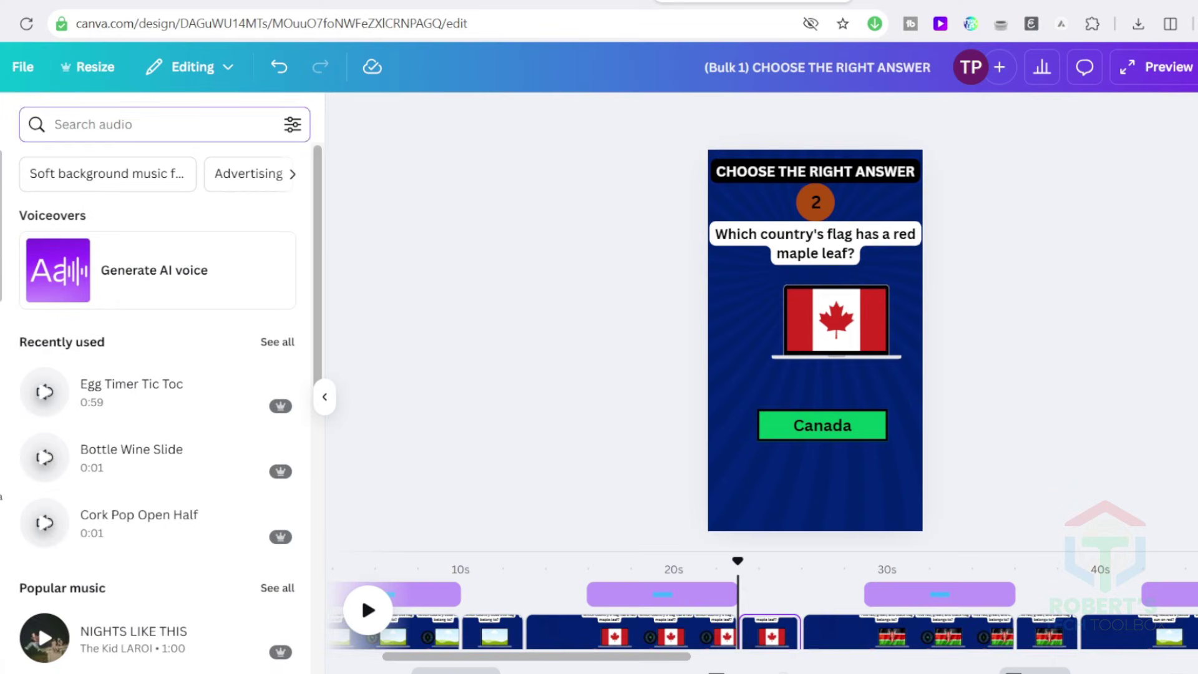
pyautogui.click(165, 165)
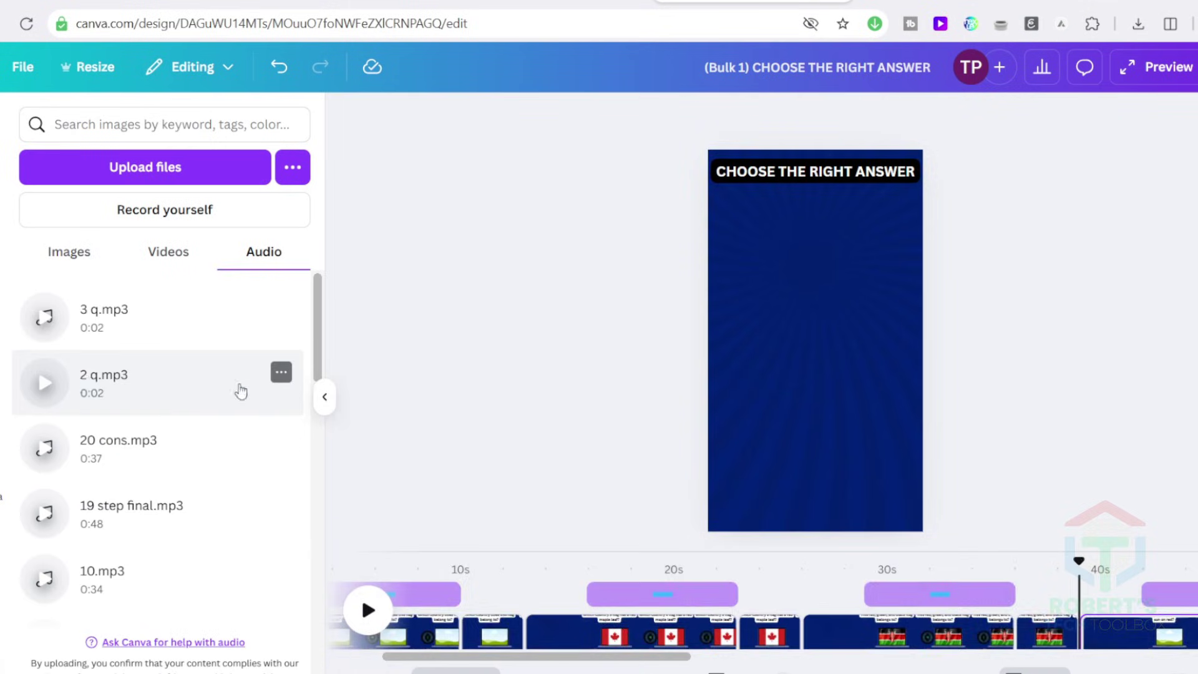
pyautogui.moveTo(106, 315); pyautogui.dragTo(877, 603)
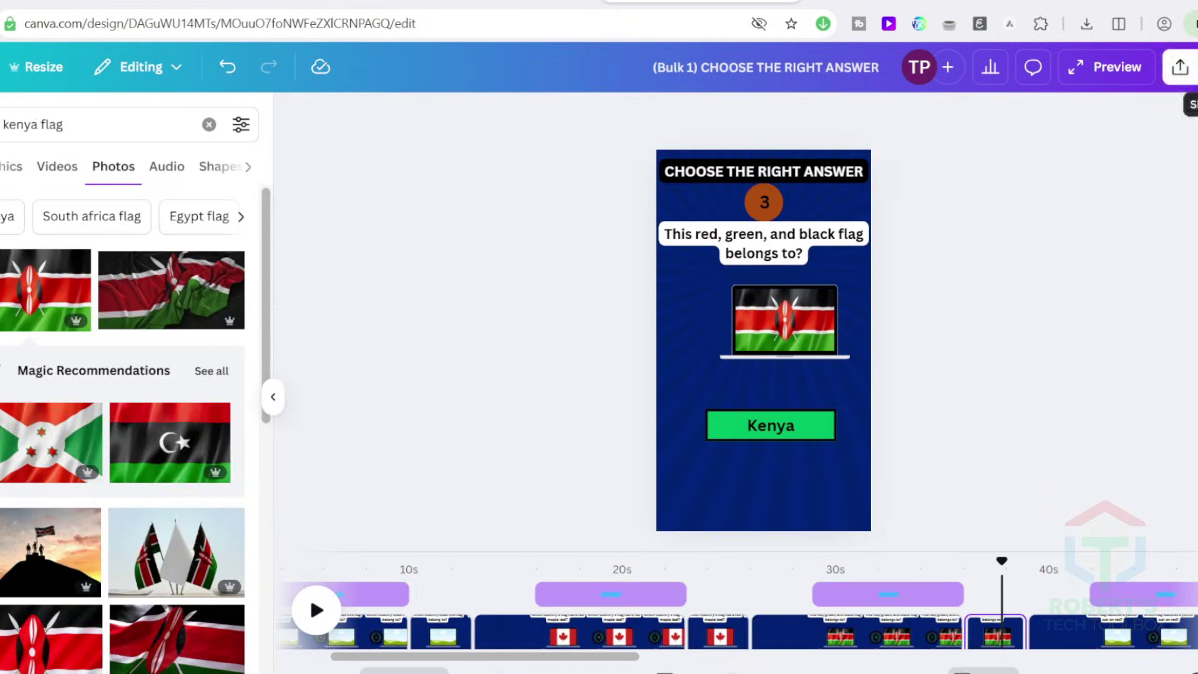
# - Download pages 1–20 of the quiz design as a single MP4 video at 1080p (HD) quality
pyautogui.click(1179, 66)
pyautogui.click(930, 435)
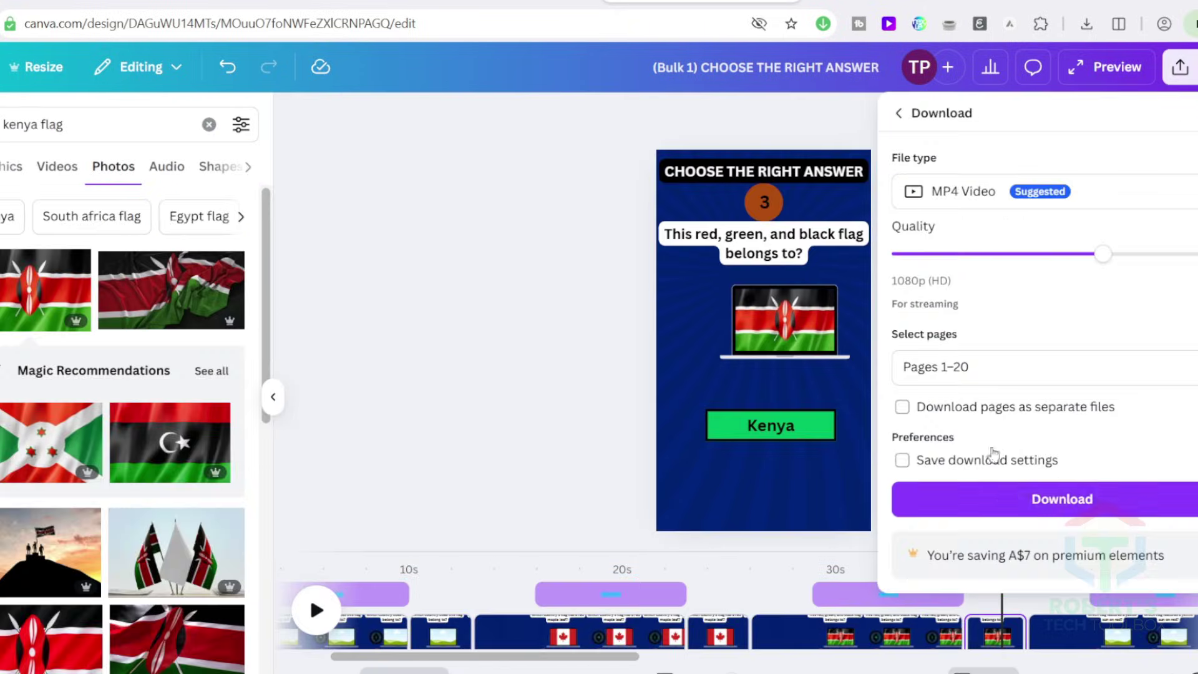
pyautogui.click(1063, 499)
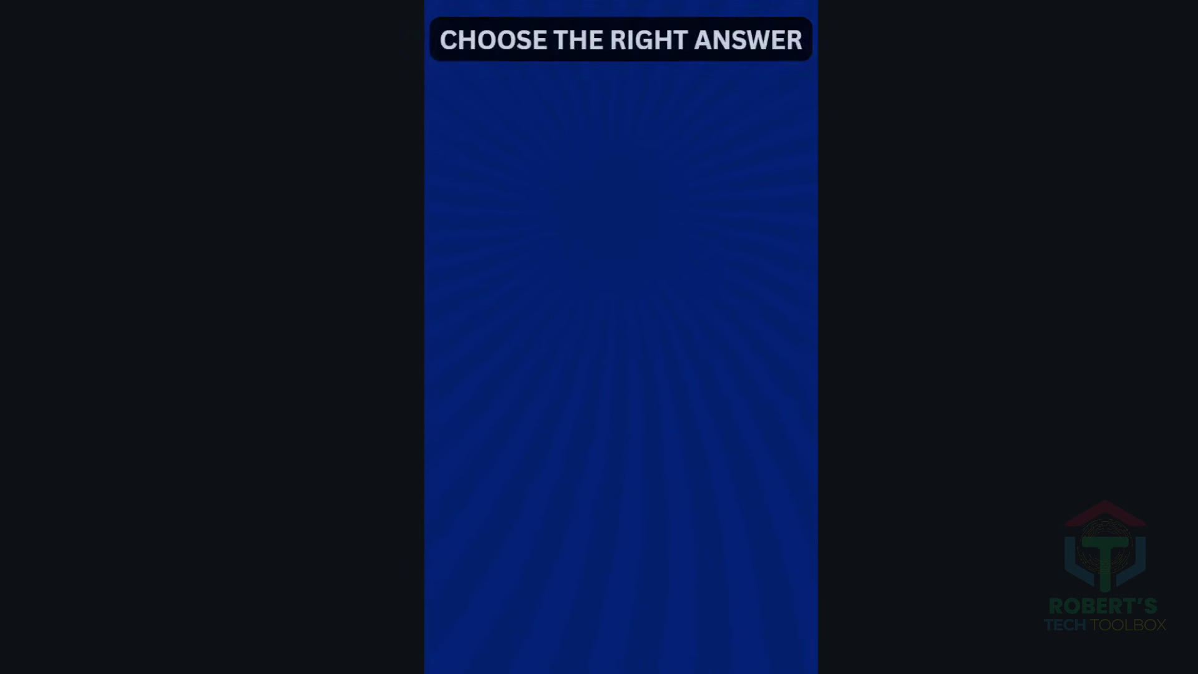